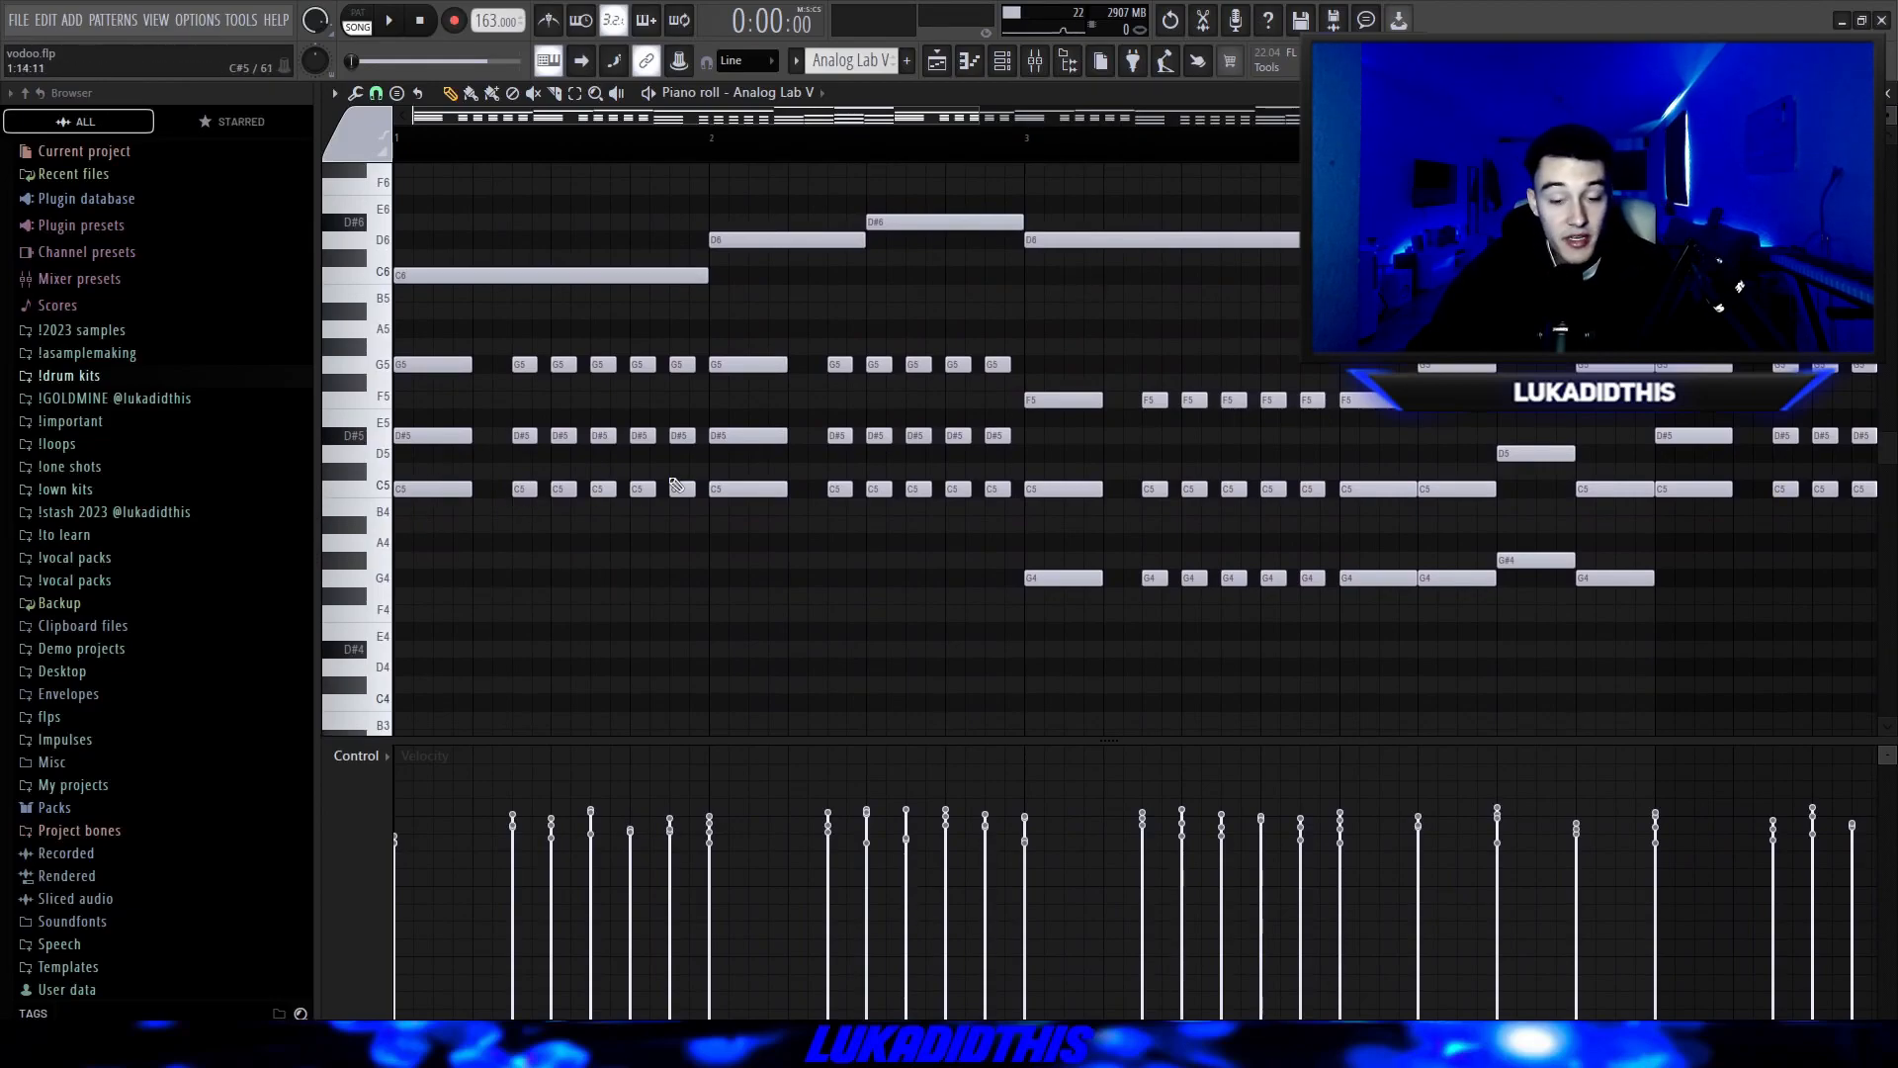
Examine the chord, counter-melody and high melody notes of the Analog Lab V pattern across the piano roll.
scroll(692, 489, up, 2)
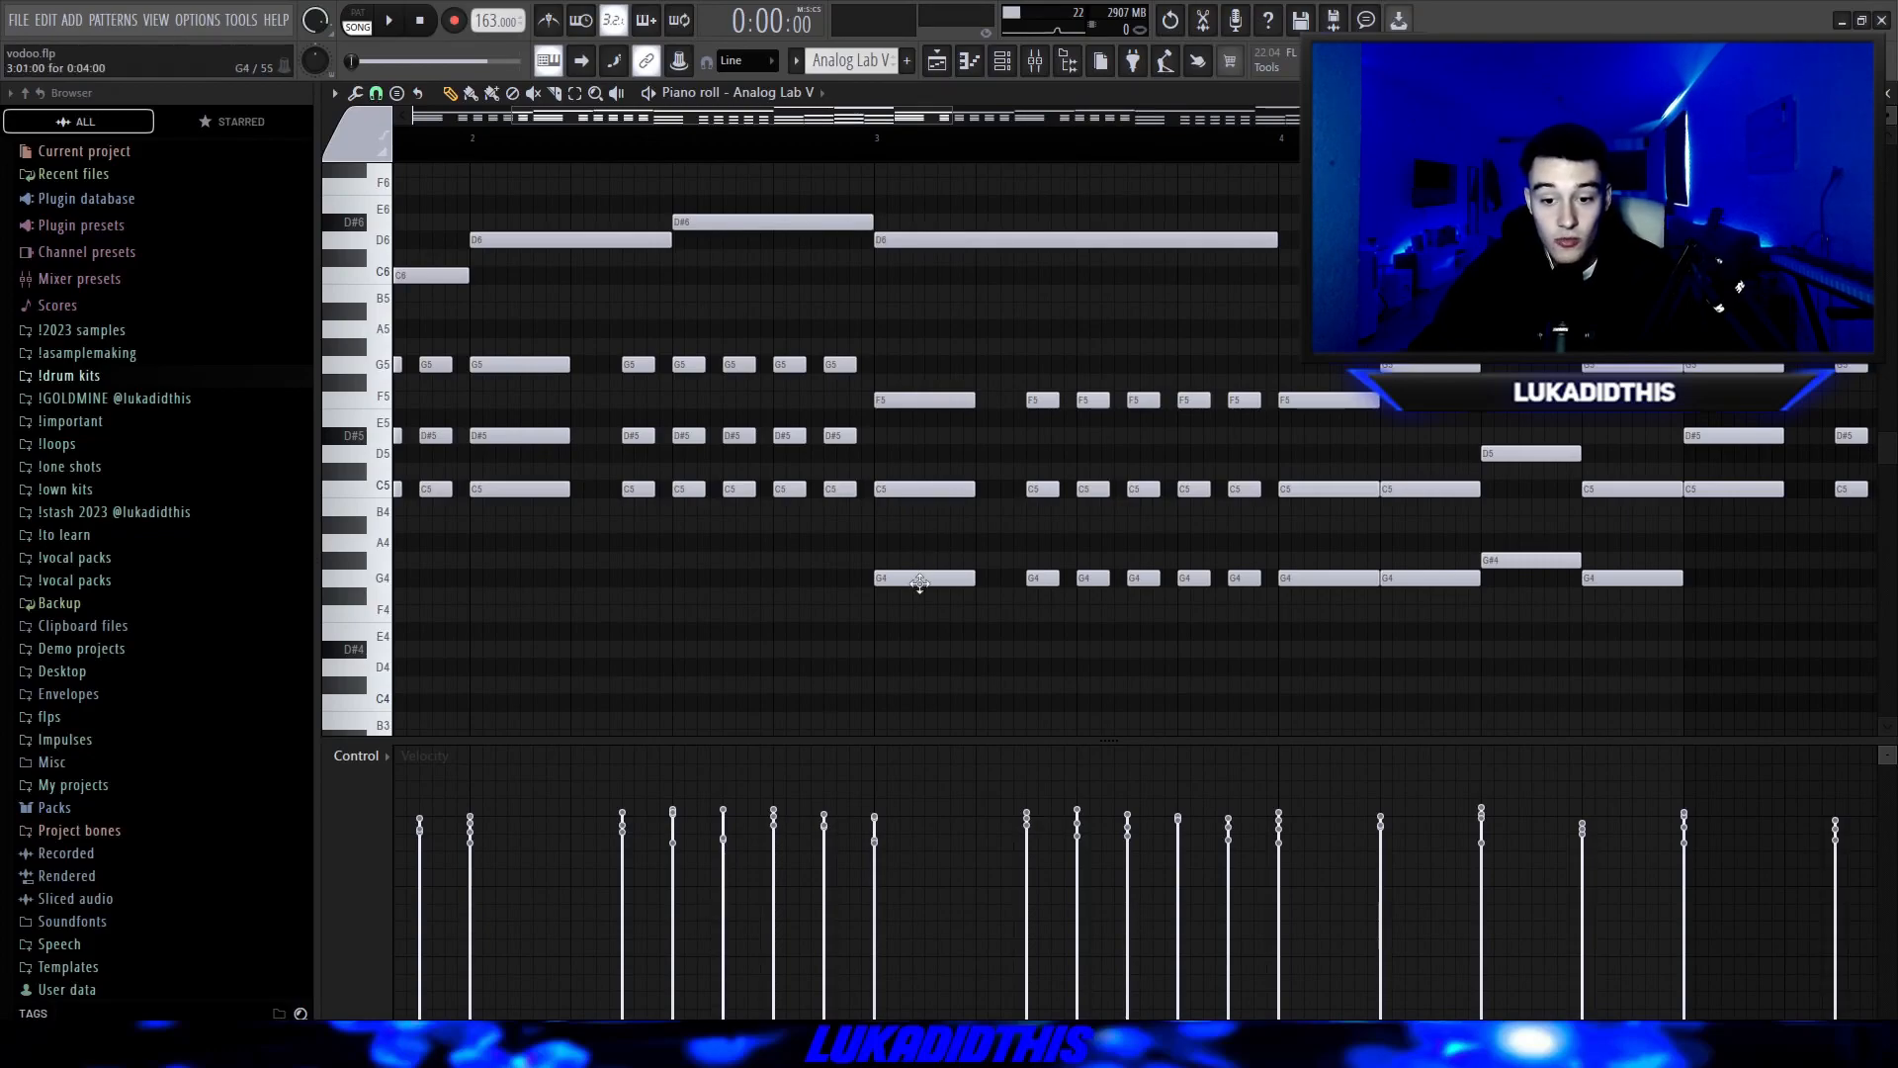
scroll(1058, 484, down, 2)
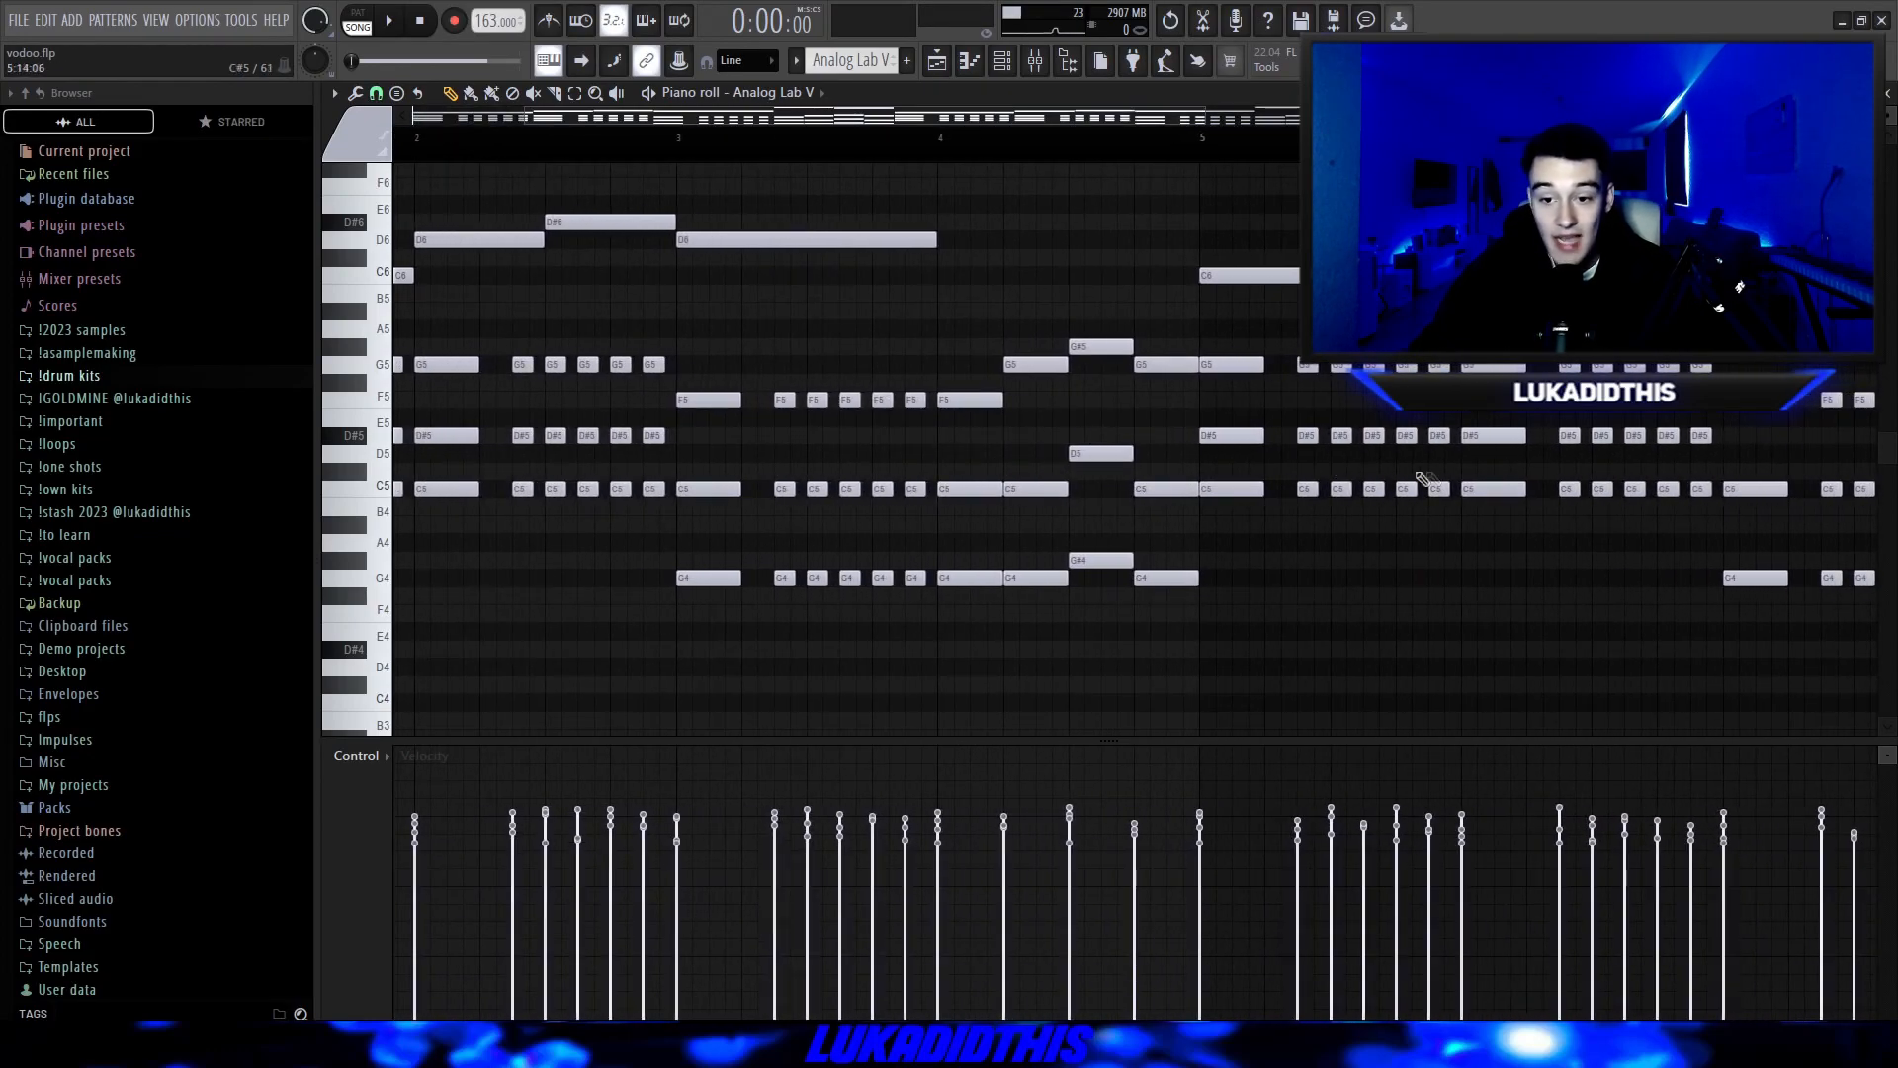
scroll(1325, 526, up, 1)
scroll(1275, 504, up, 2)
scroll(923, 602, down, 2)
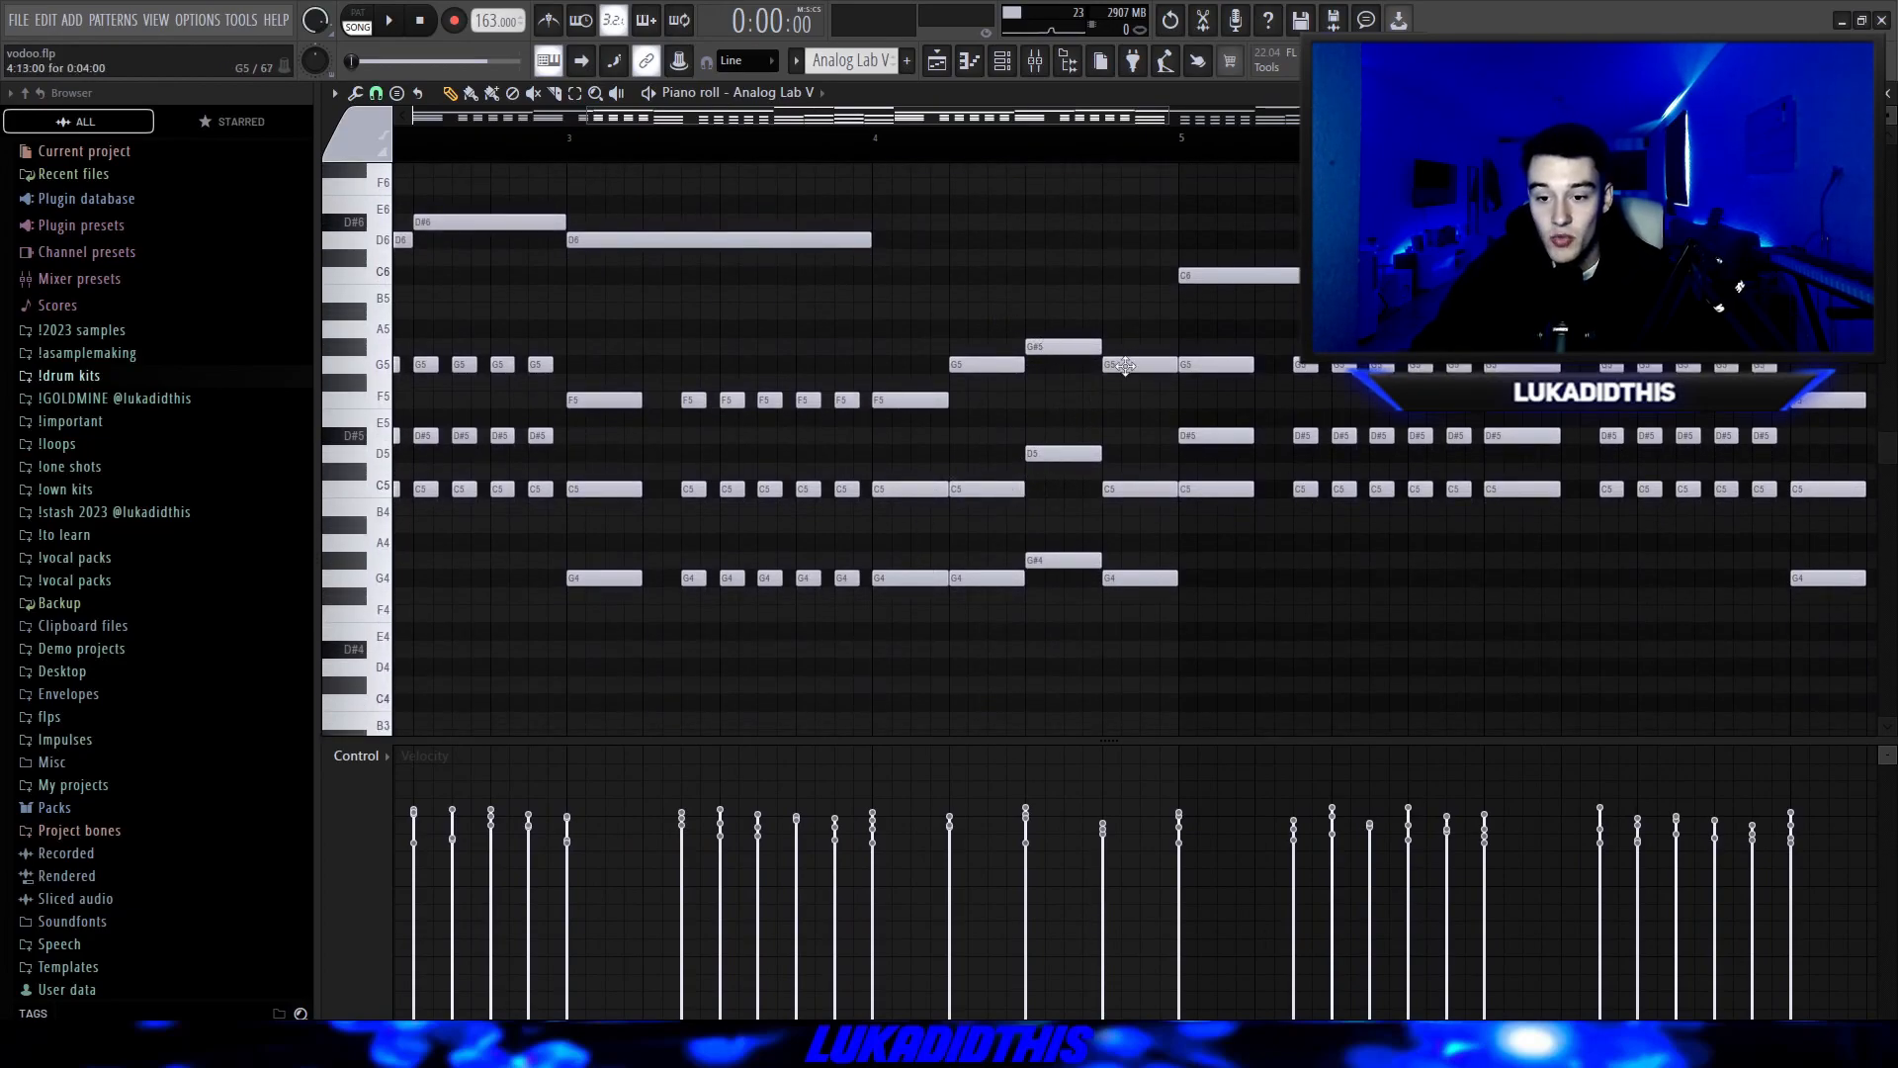
scroll(890, 467, down, 4)
scroll(593, 459, up, 3)
drag(382, 243, 435, 477)
ctrl+click(659, 461)
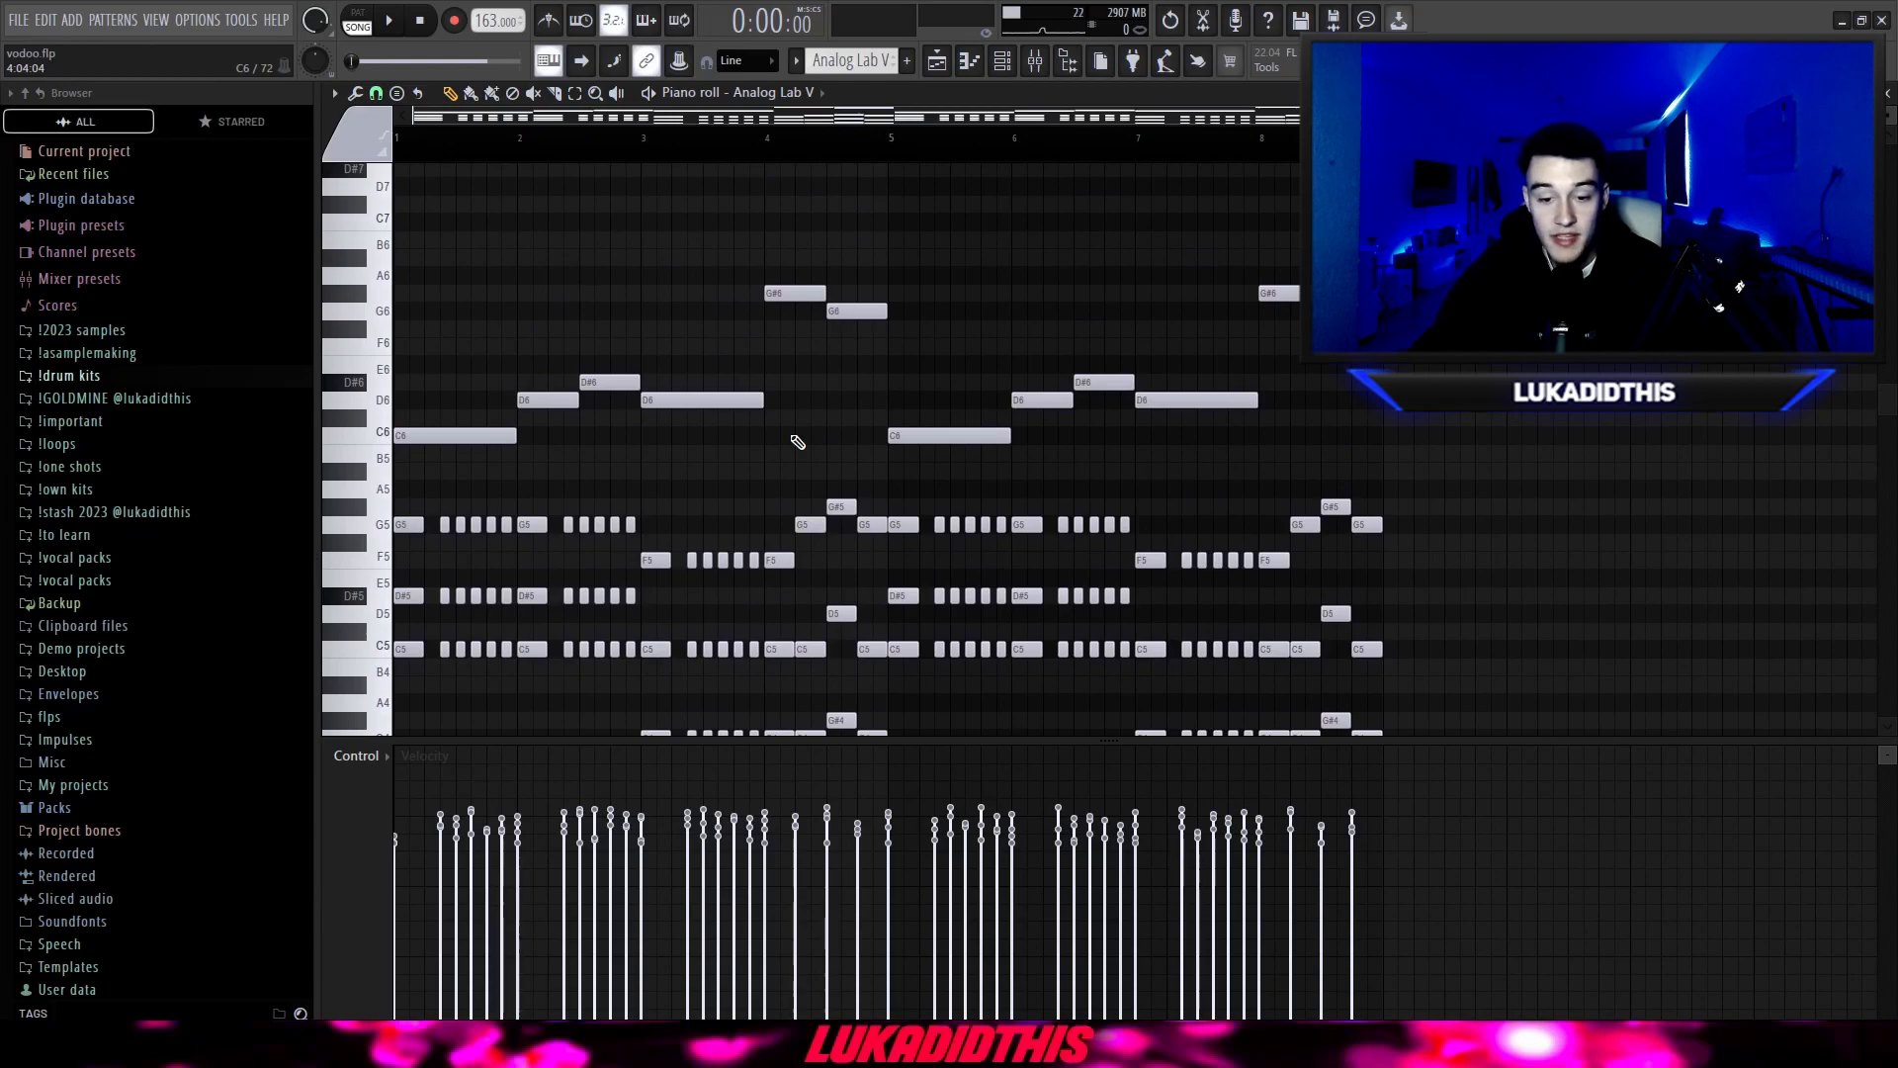
Randomize the velocities of the Analog Lab V notes with a velocity level of about -25%, trying several seeds before accepting.
scroll(797, 442, down, 1)
key(alt+r)
drag(912, 603, 916, 608)
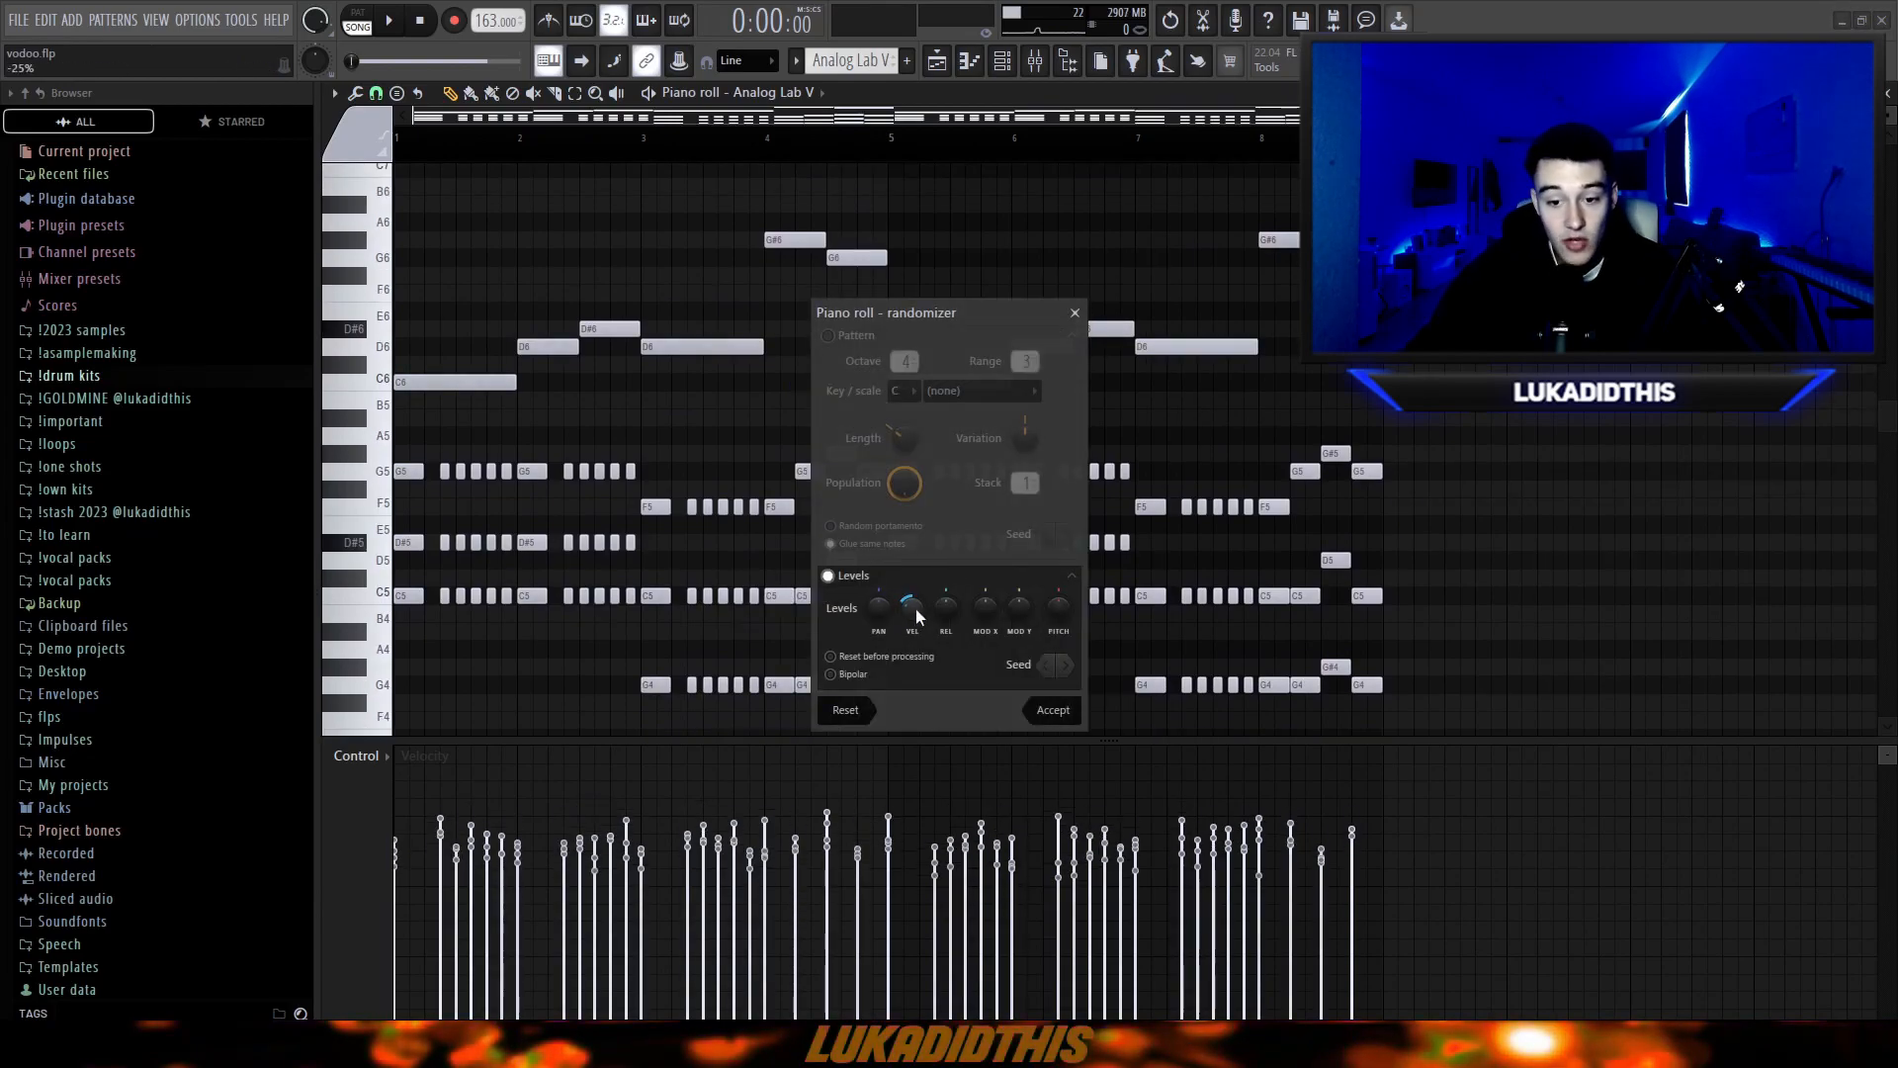
click(1062, 664)
click(1061, 664)
click(1062, 665)
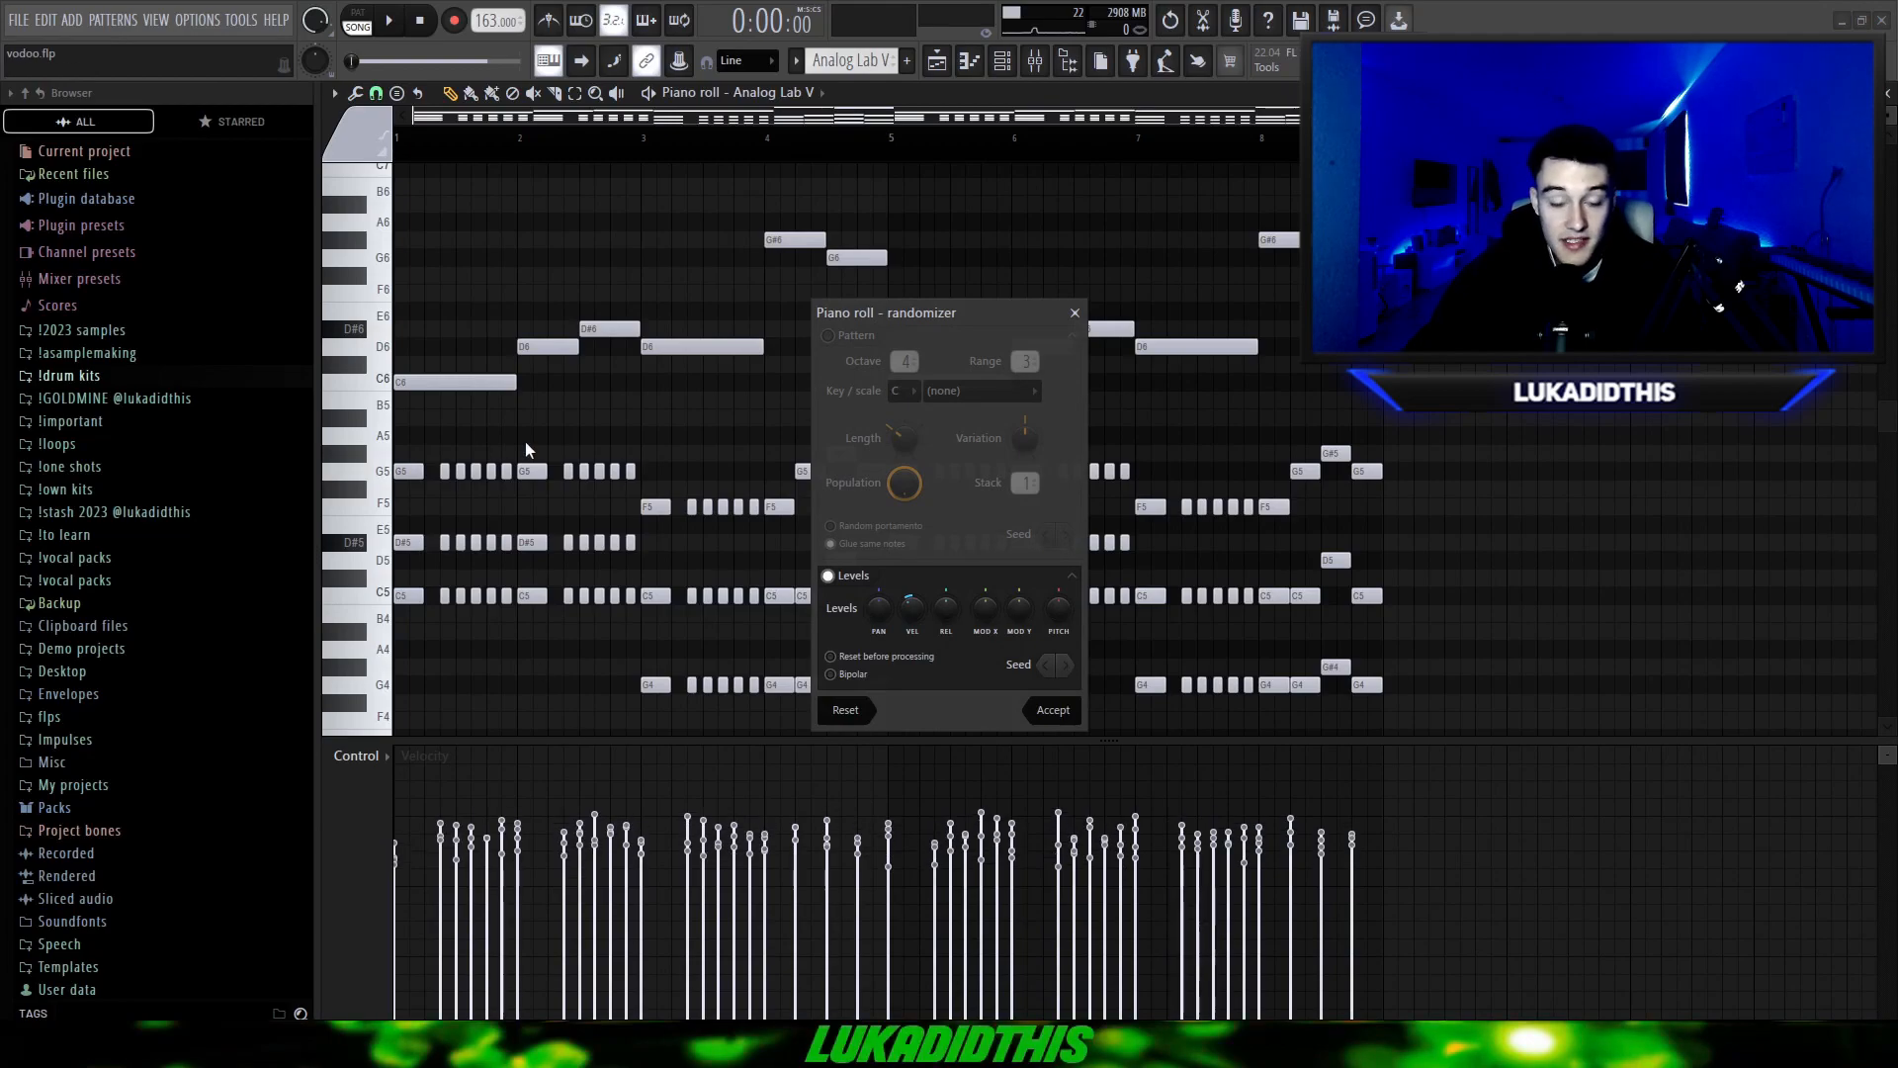
key(Return)
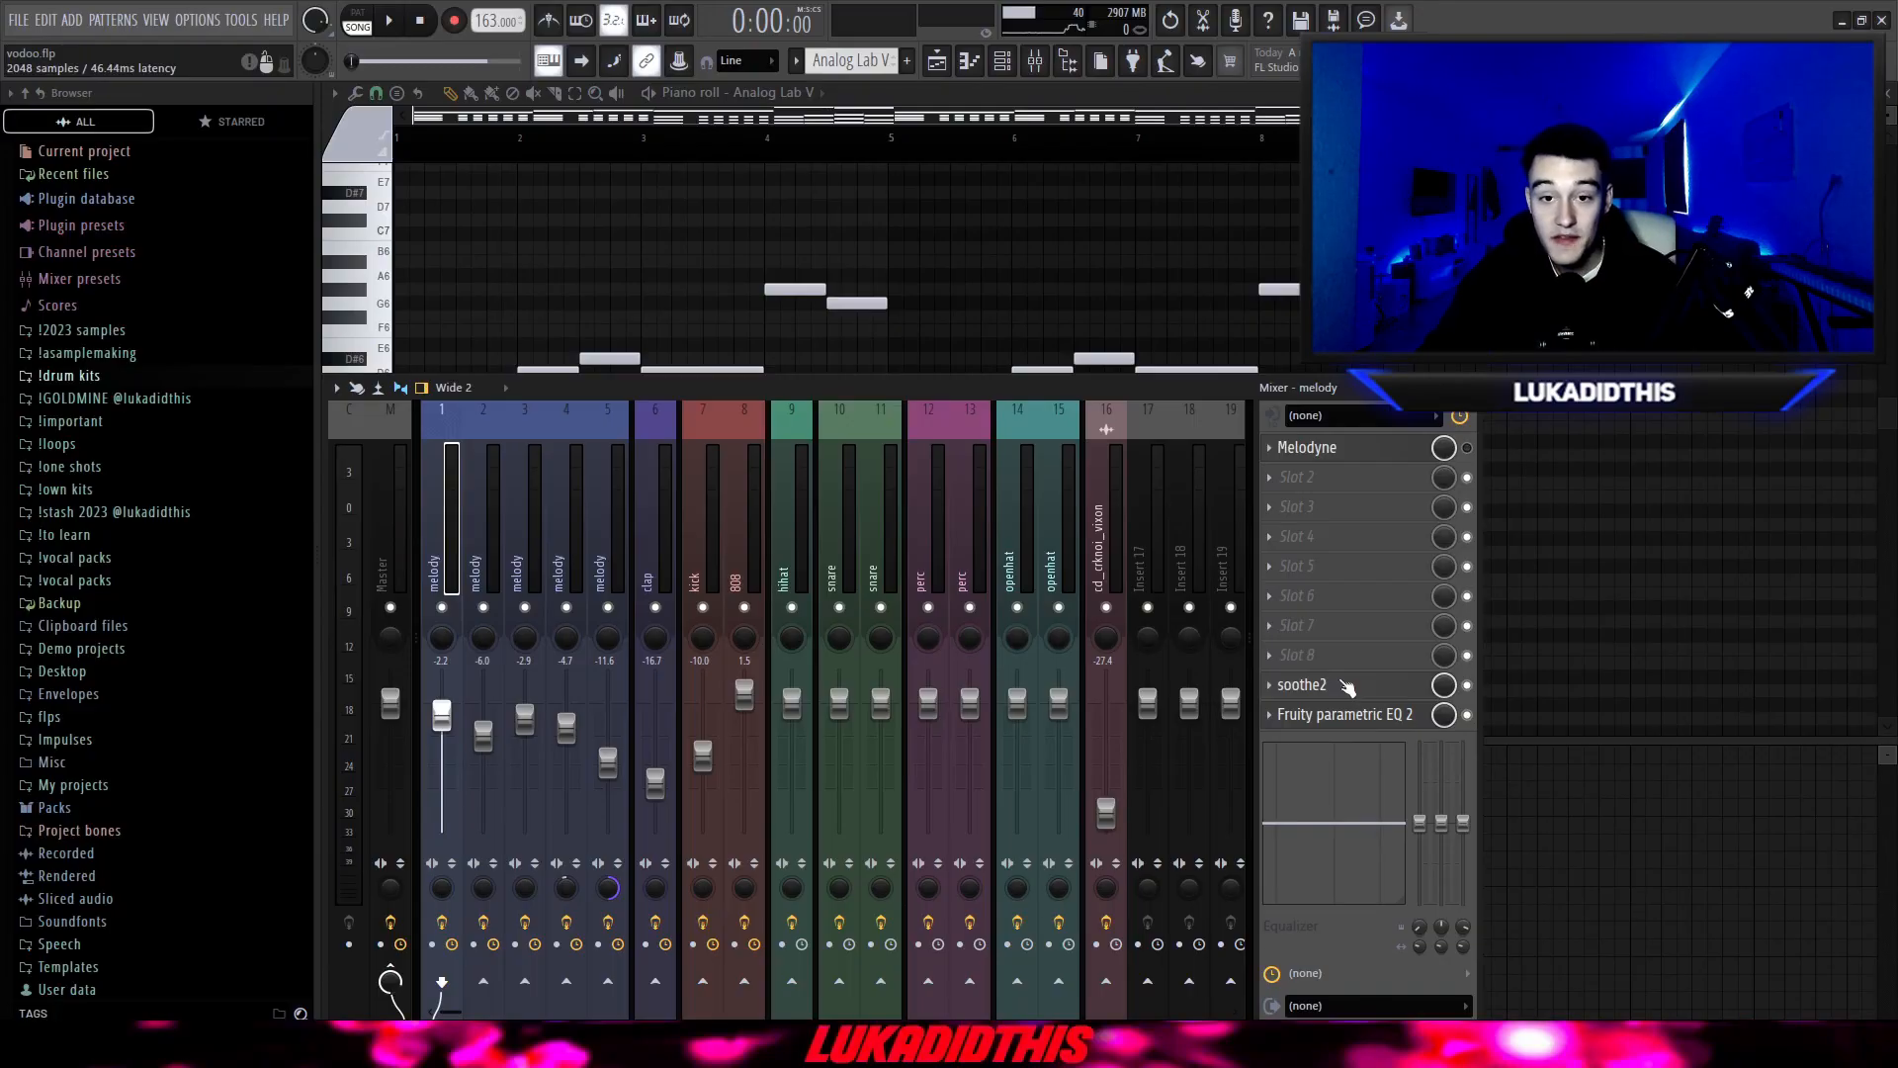
Review the soothe2 and Fruity parametric EQ 2 effects on mixer tracks 1 and 2, reaching track 2 from its melody clip.
click(1324, 687)
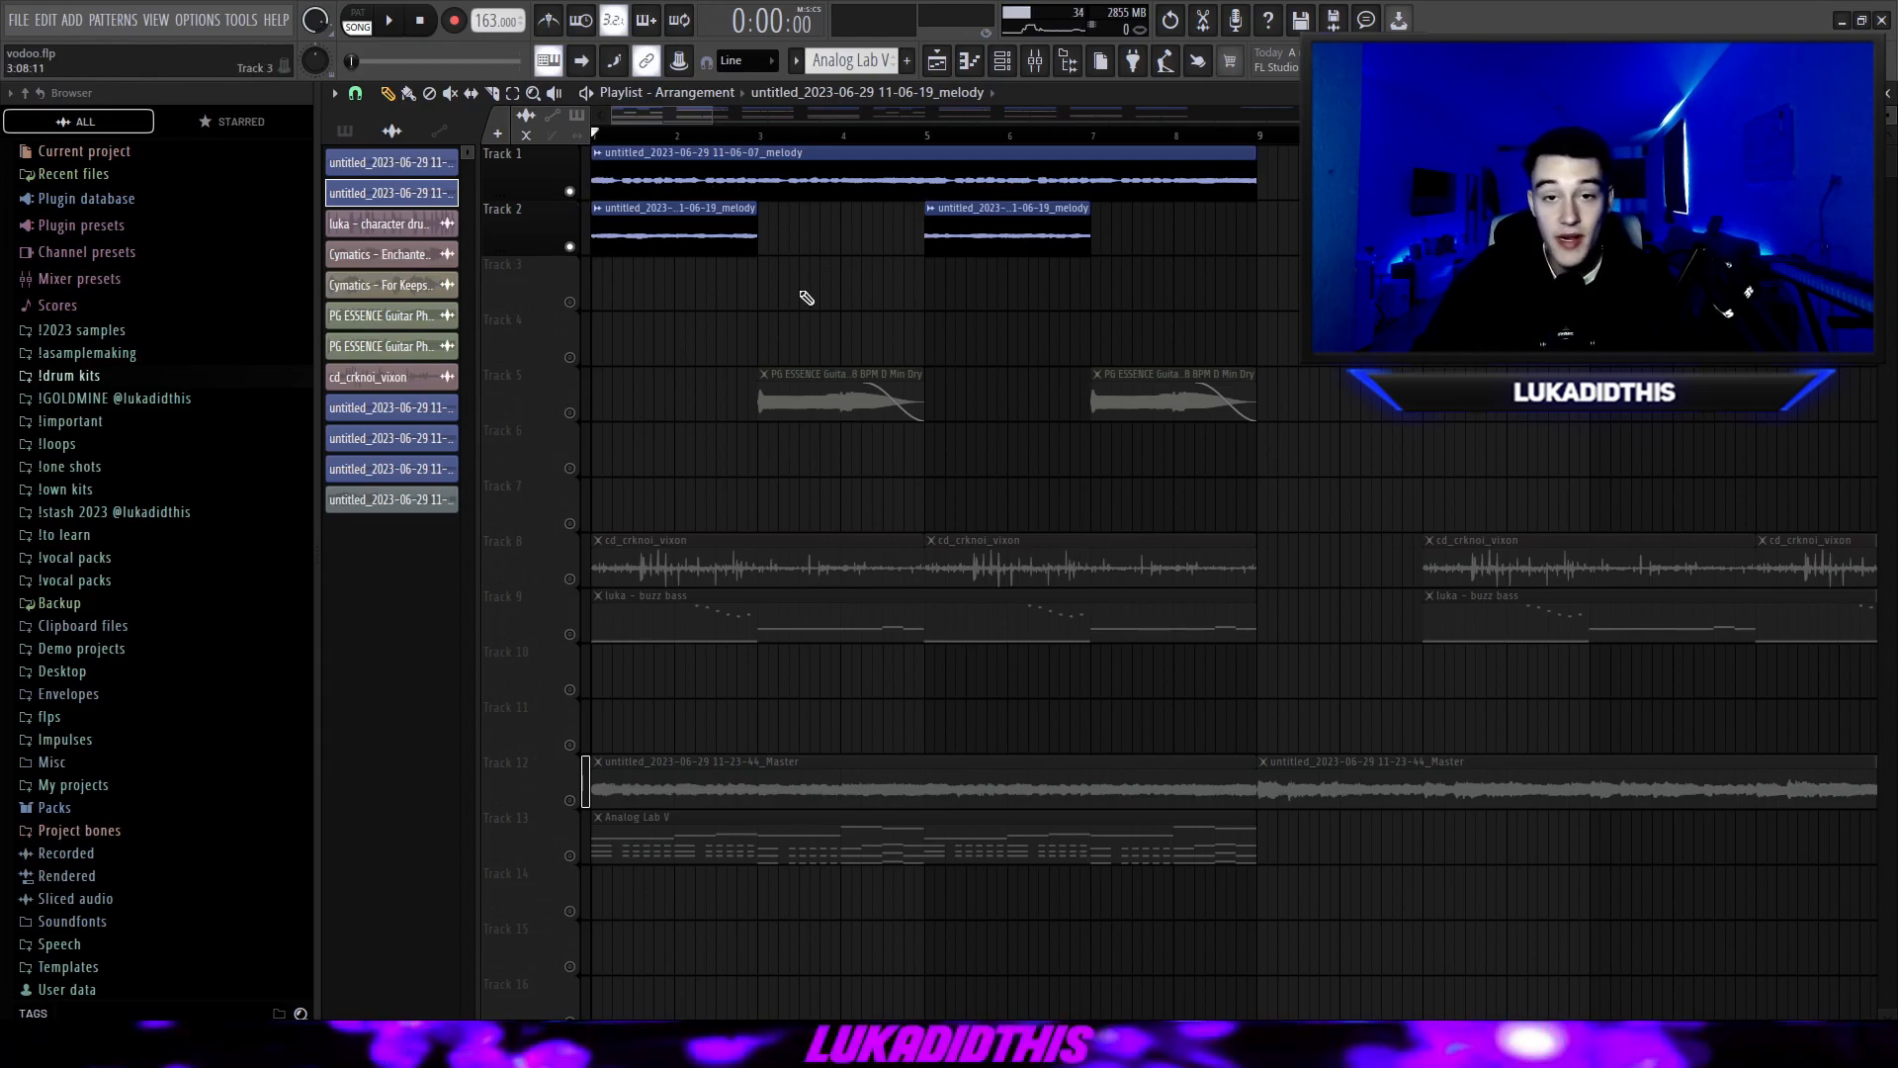
double_click(730, 233)
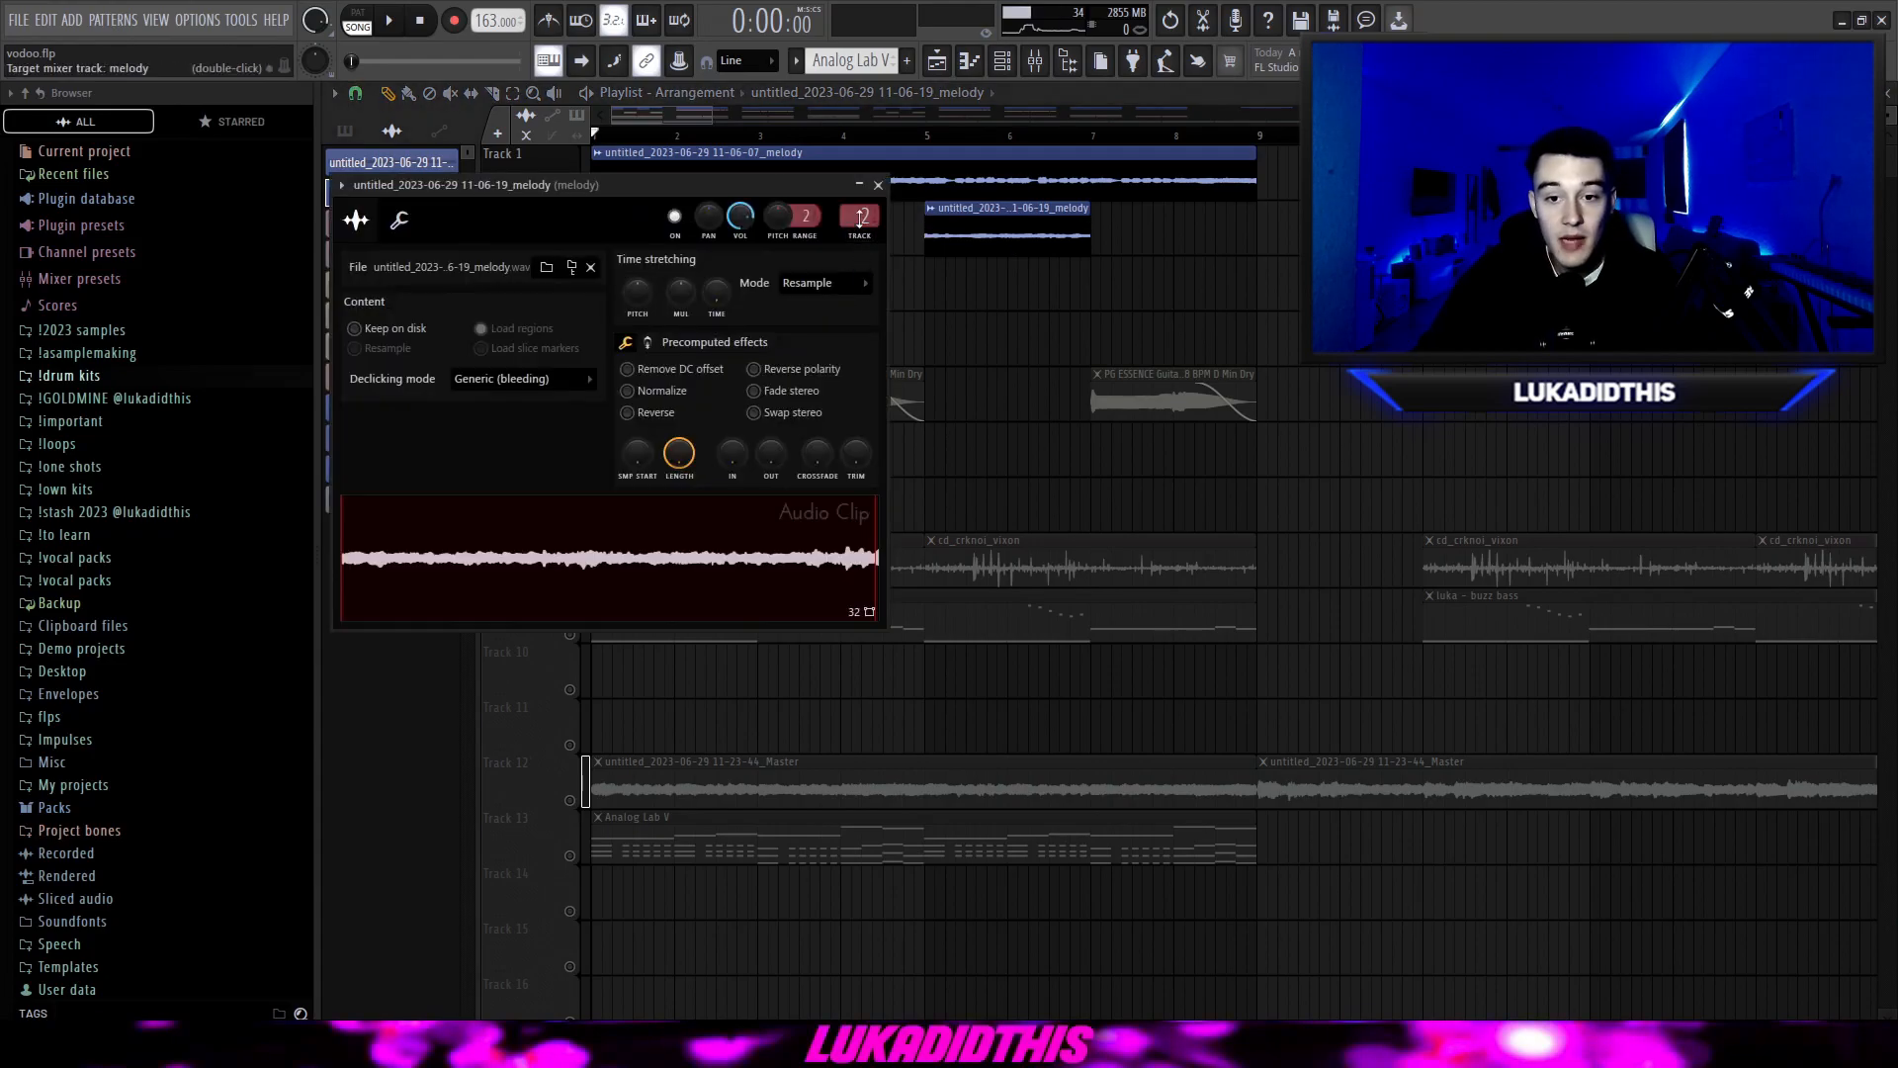
double_click(860, 215)
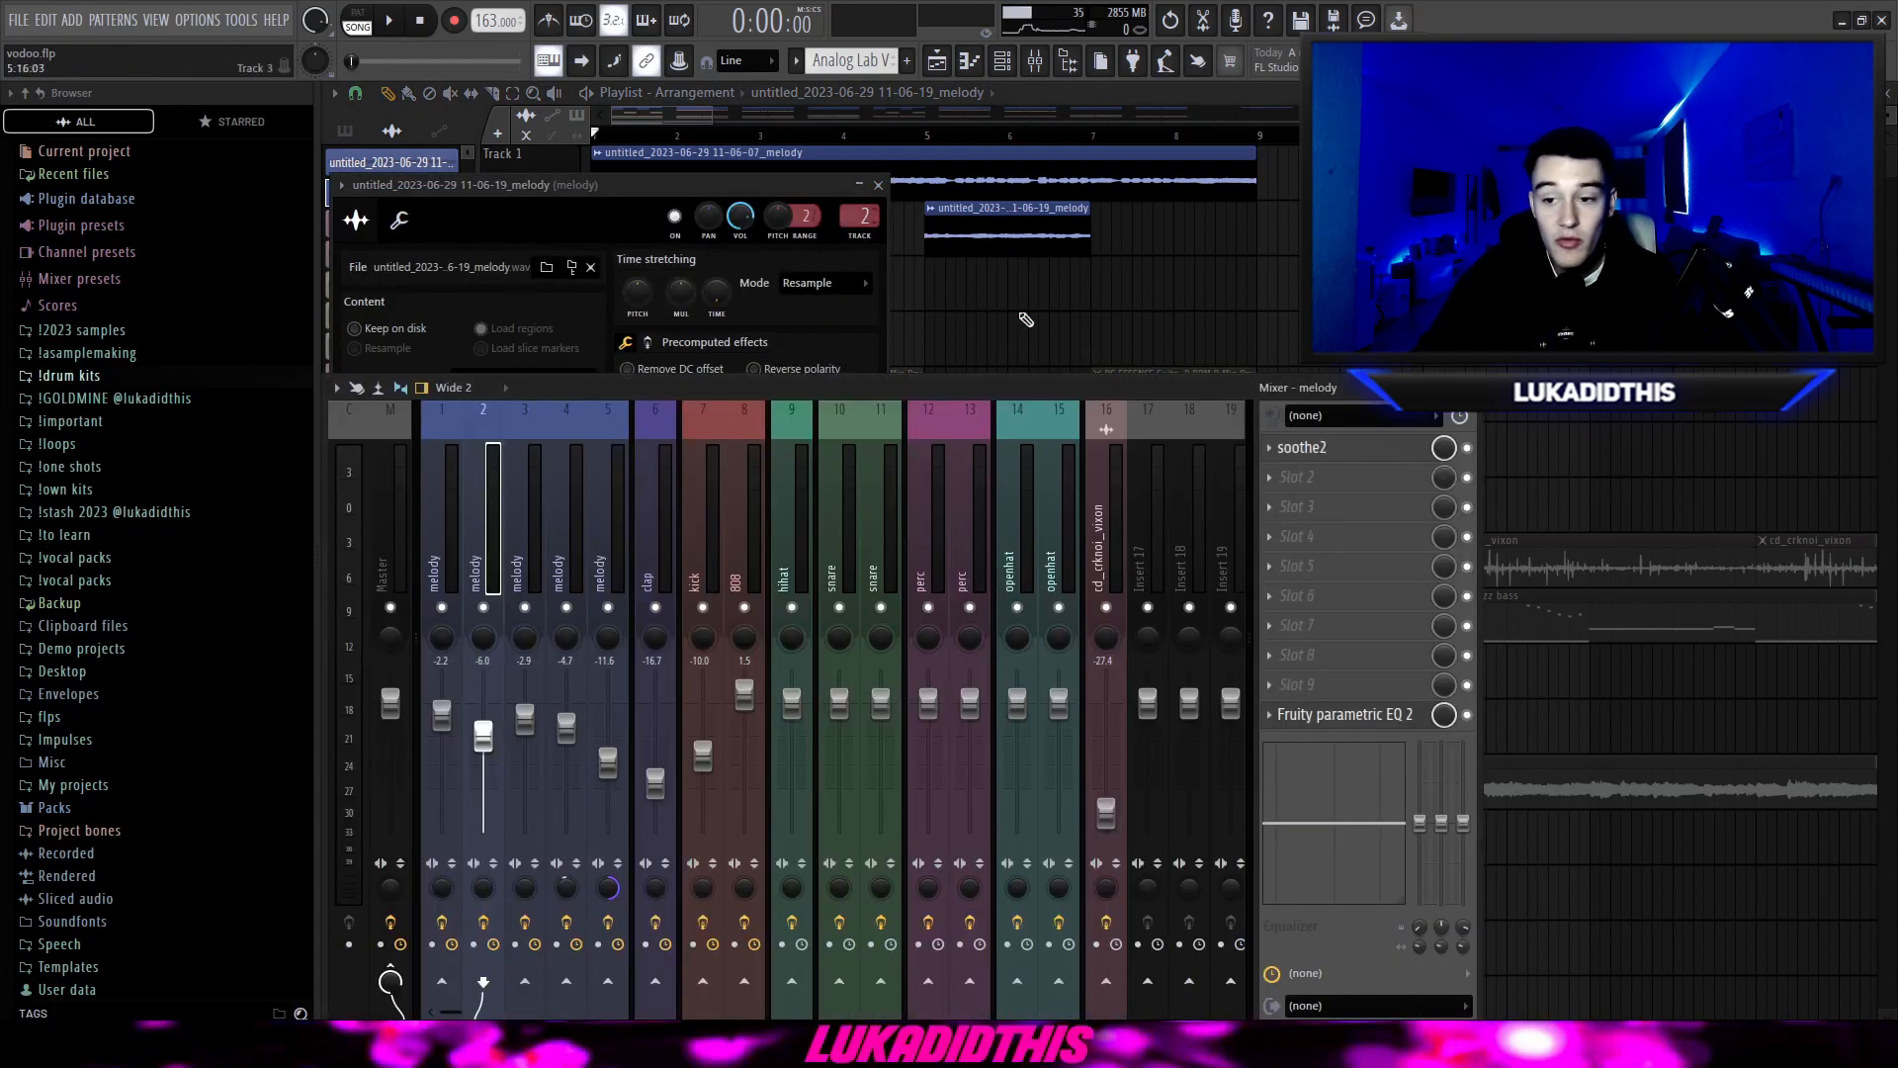
click(1303, 447)
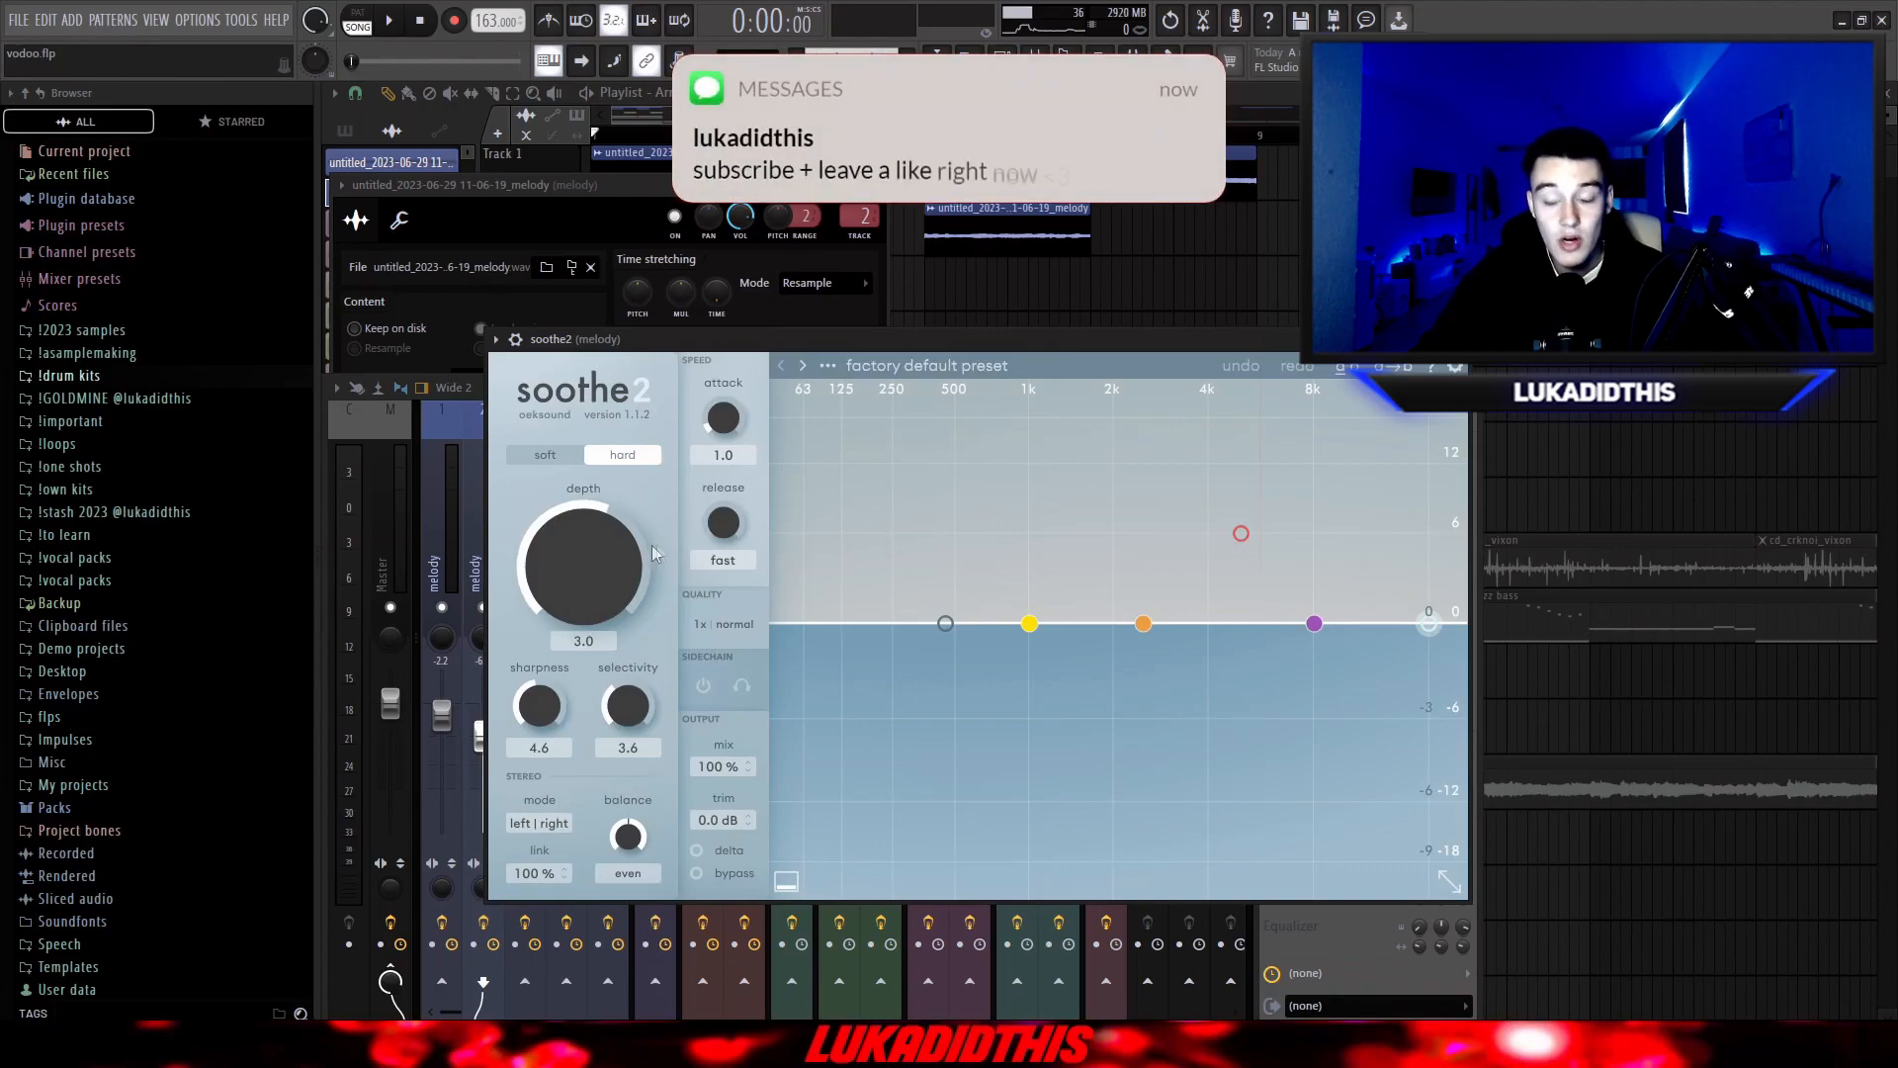
click(1314, 712)
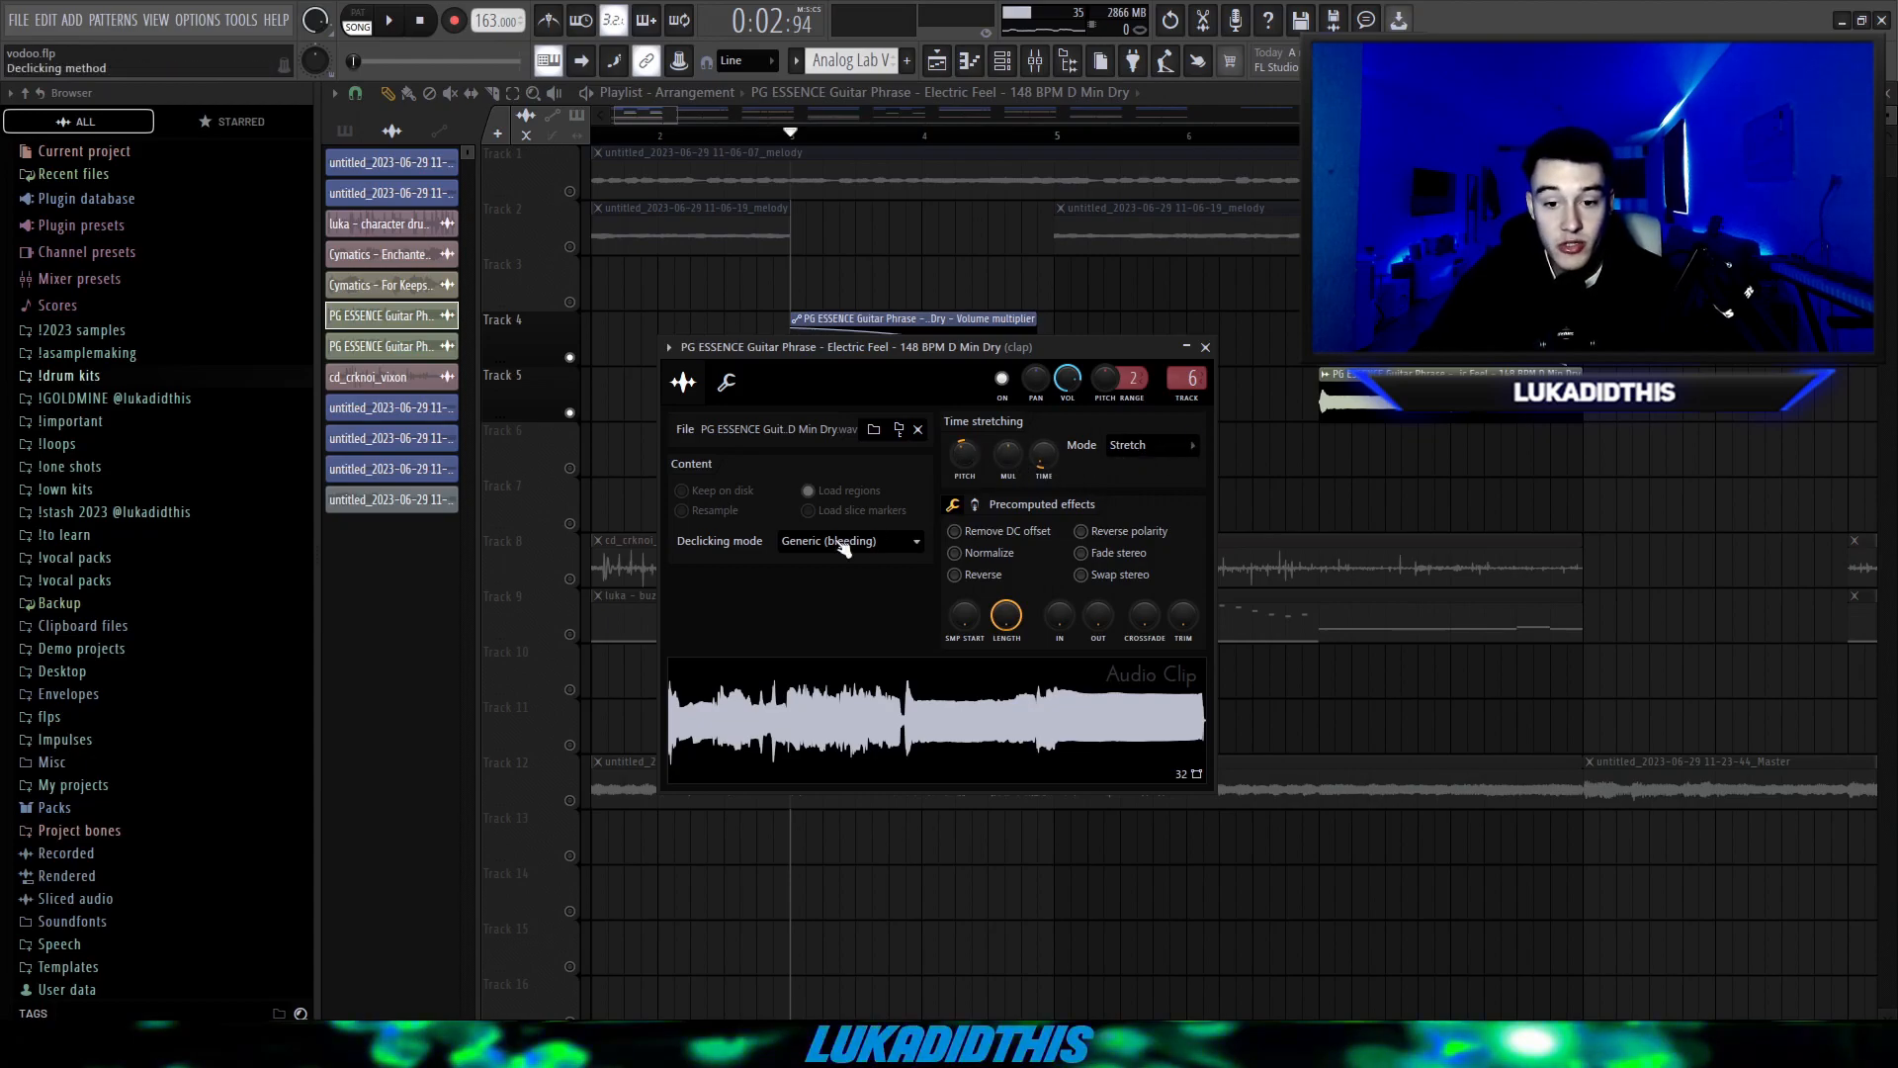
Examine the PG ESSENCE guitar phrase clips on track 5 and their volume automation on track 4.
right_click(1296, 488)
scroll(1296, 487, down, 3)
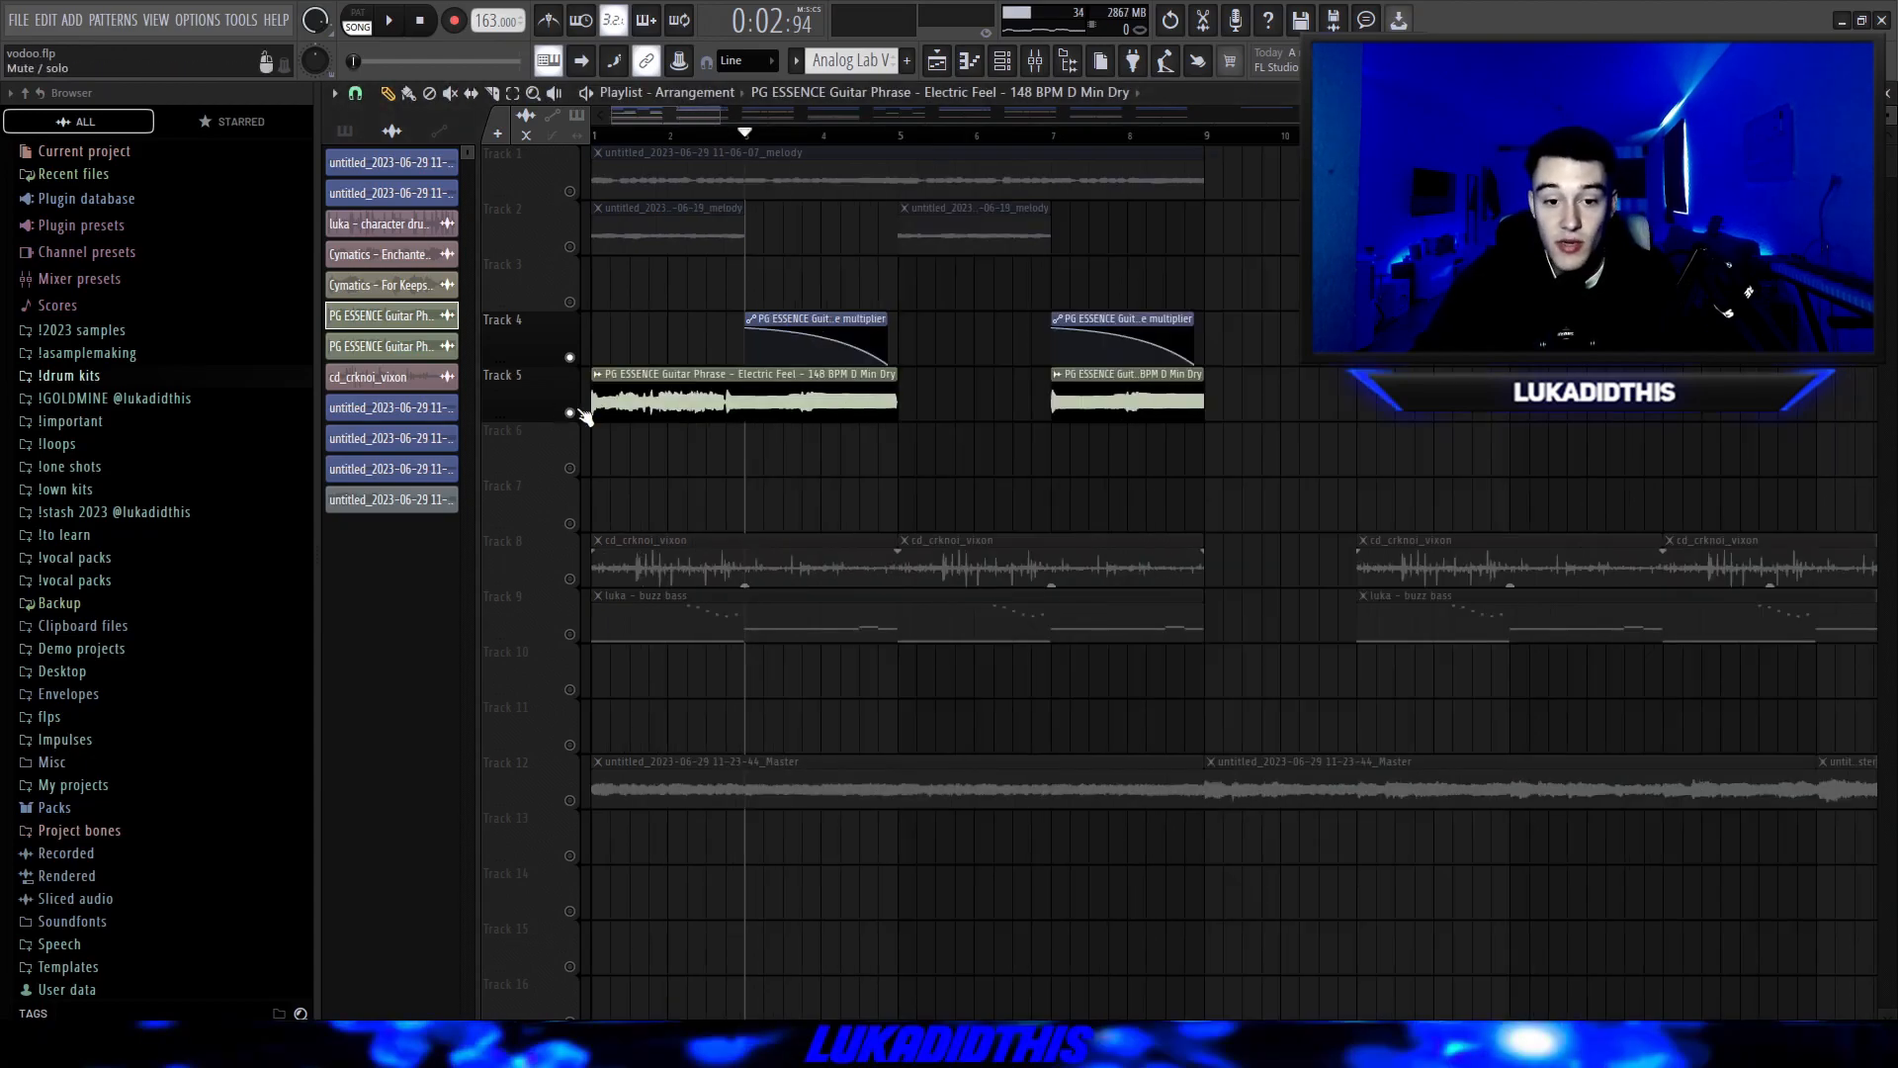
scroll(749, 436, up, 3)
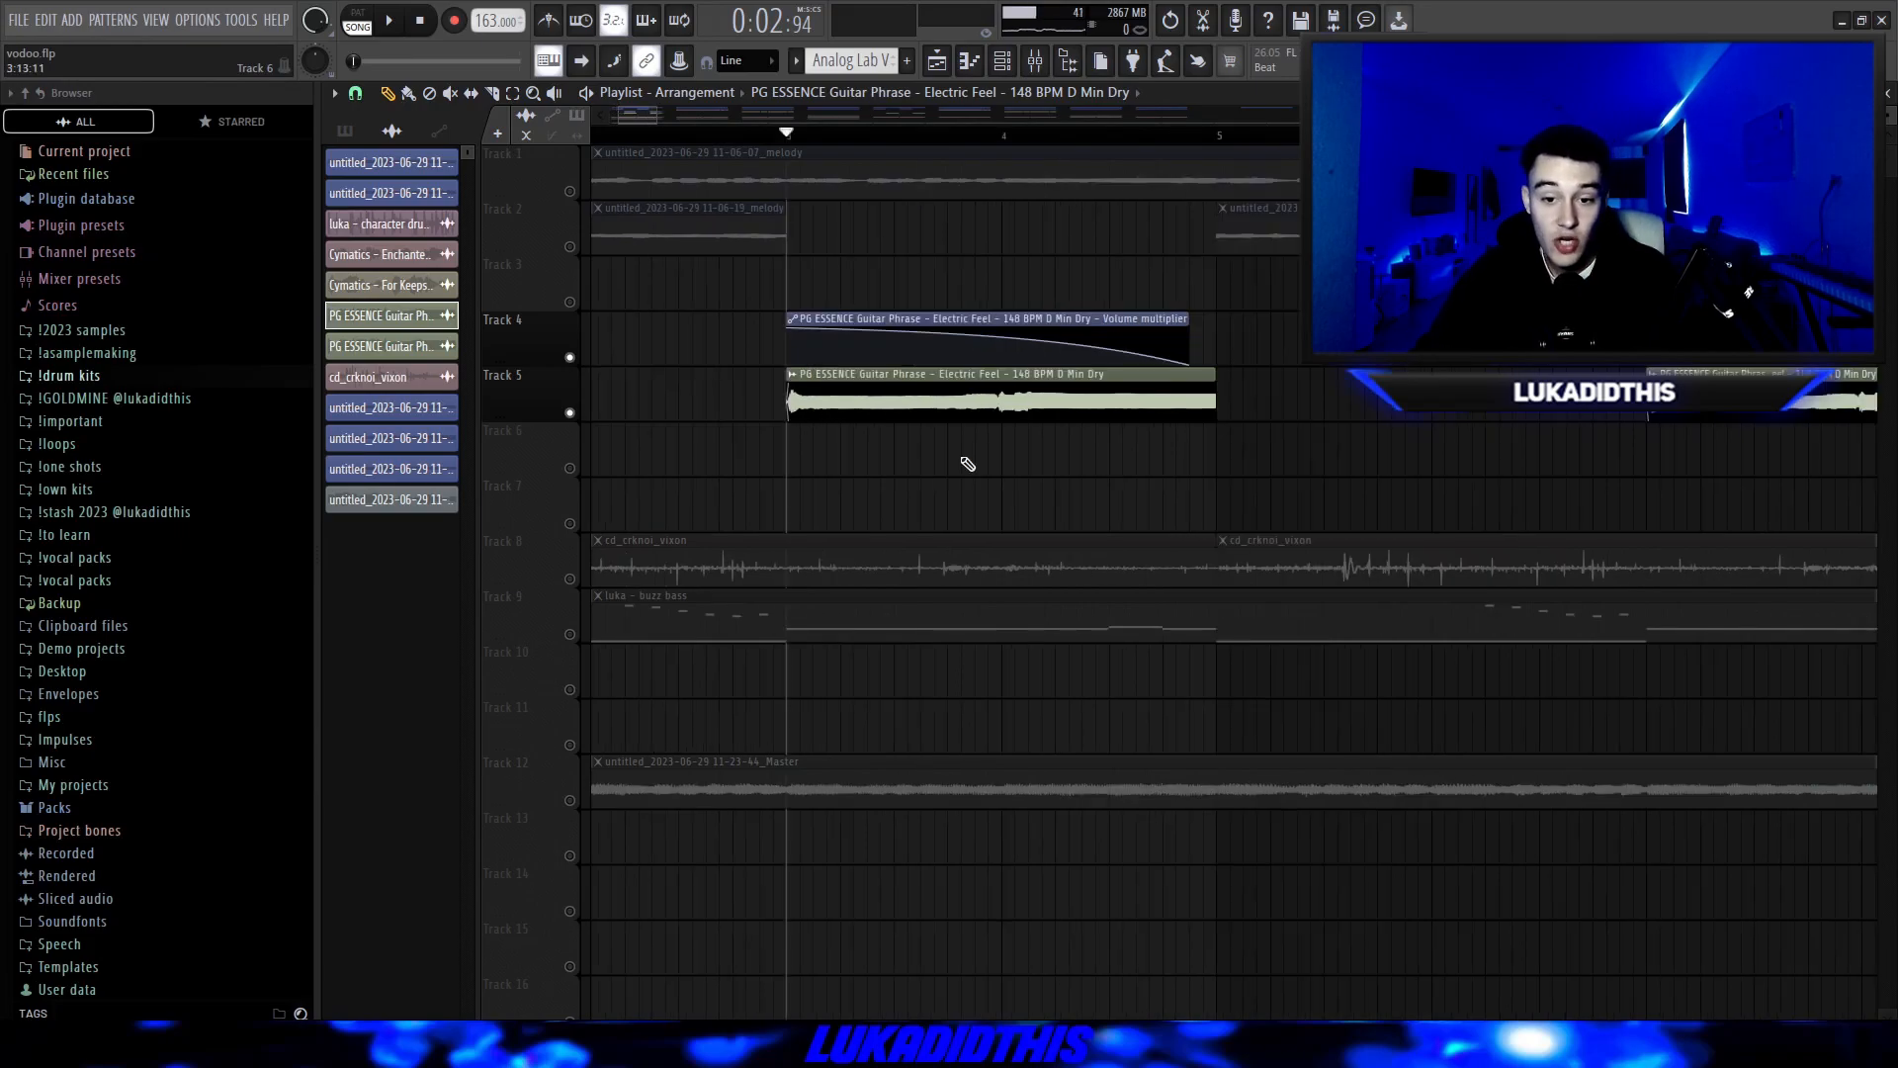
scroll(1004, 275, up, 1)
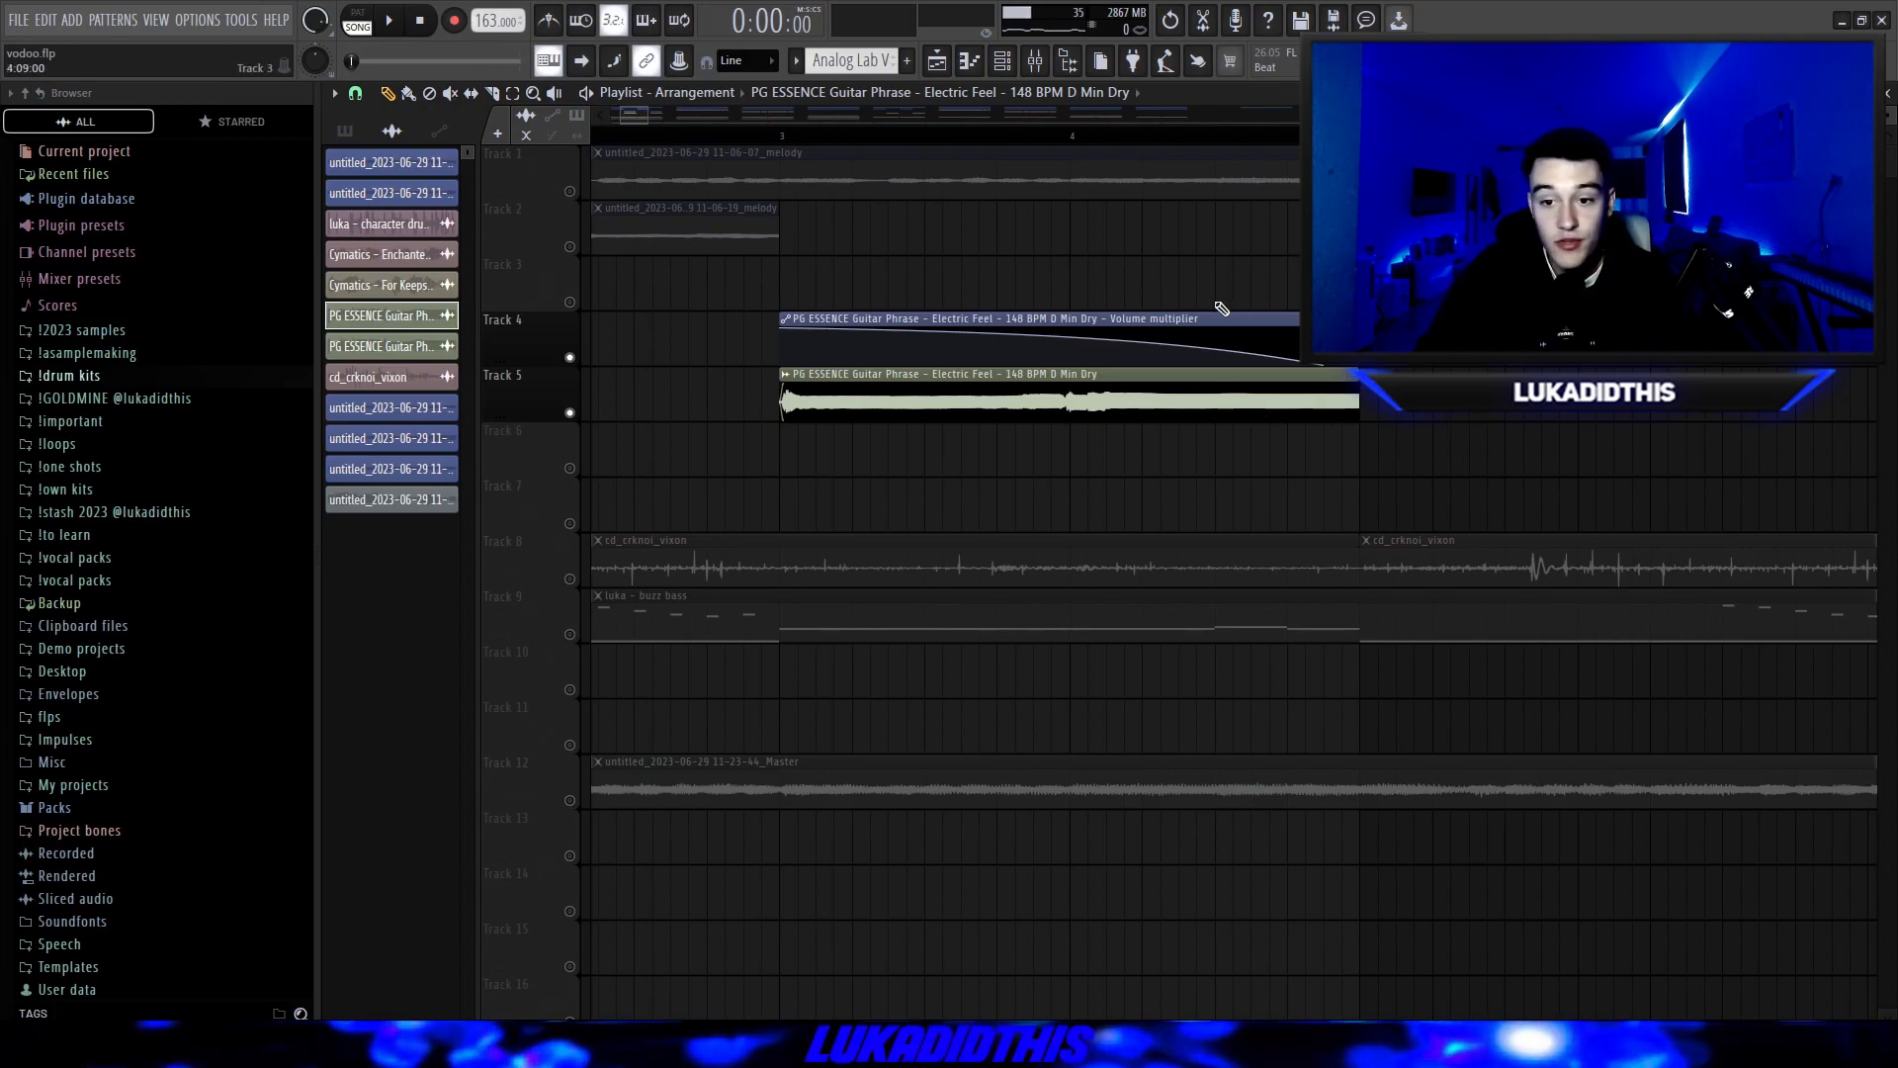
scroll(909, 316, down, 2)
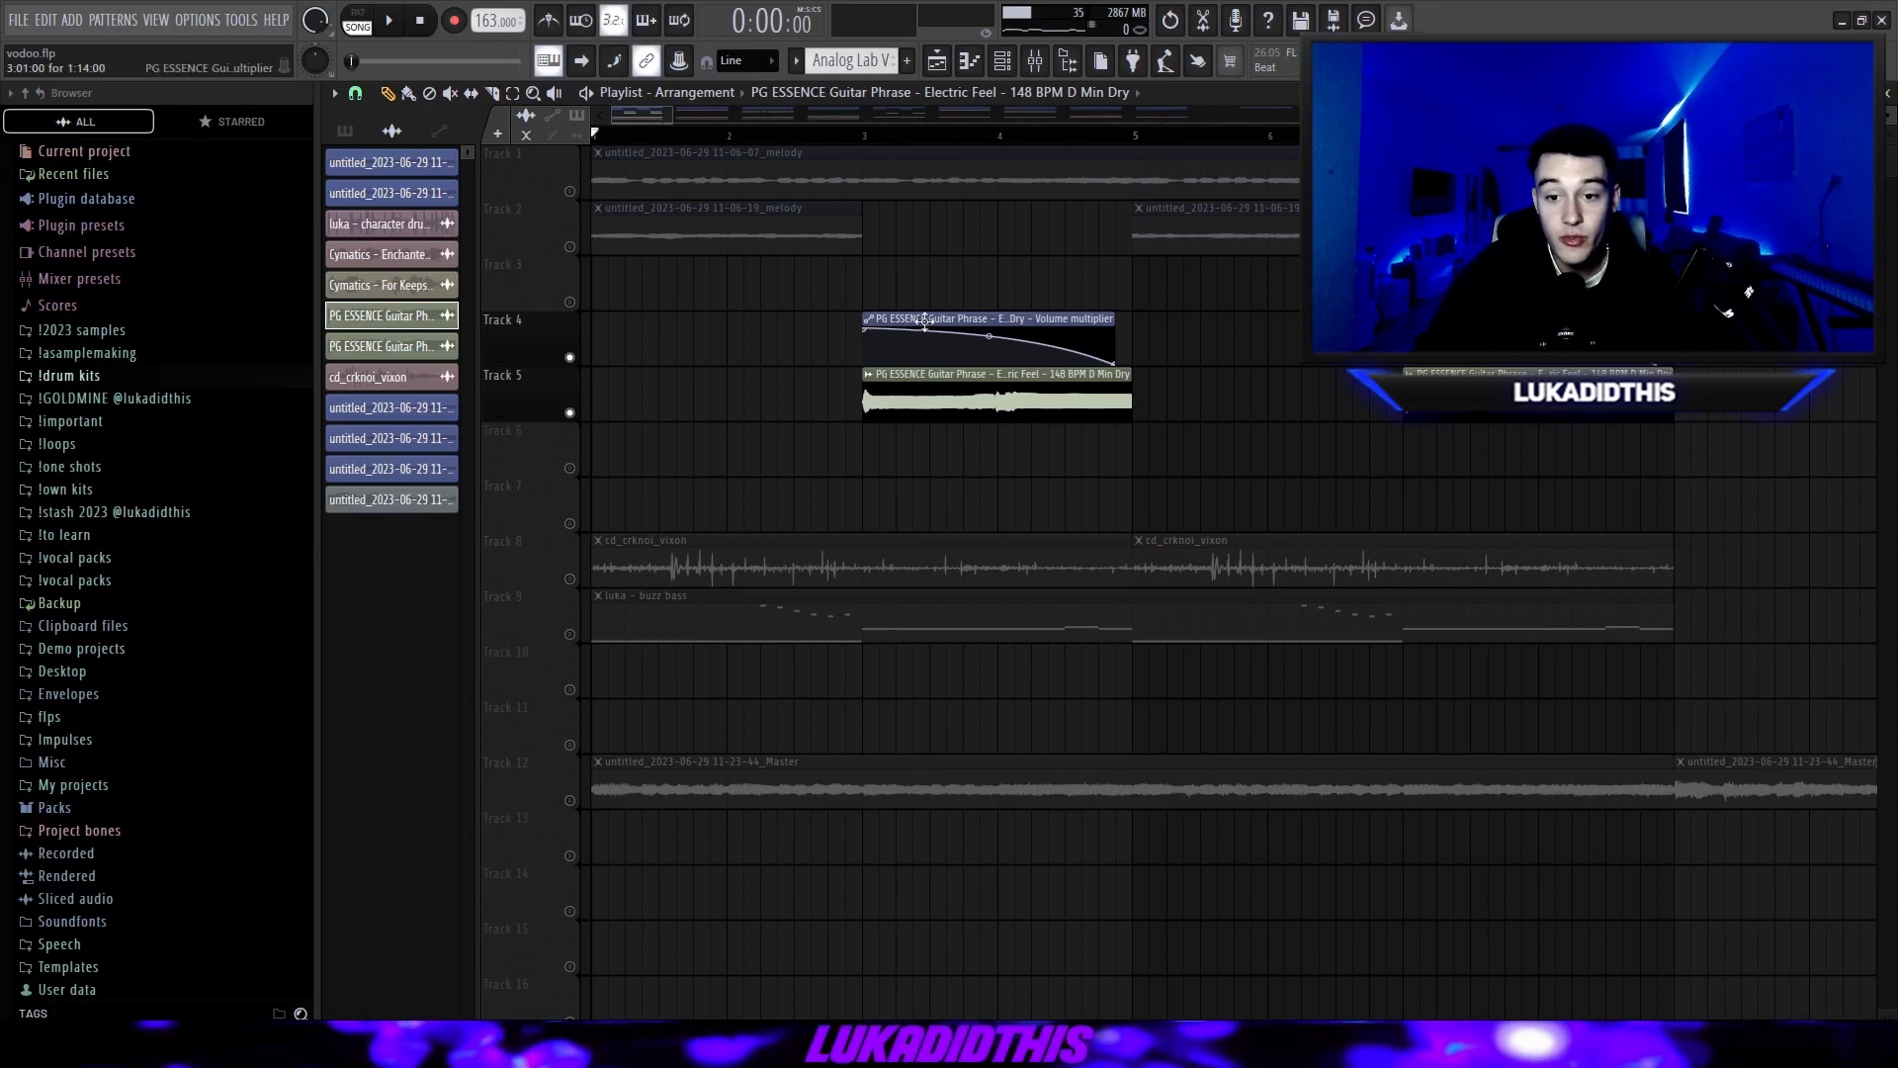
scroll(925, 321, down, 1)
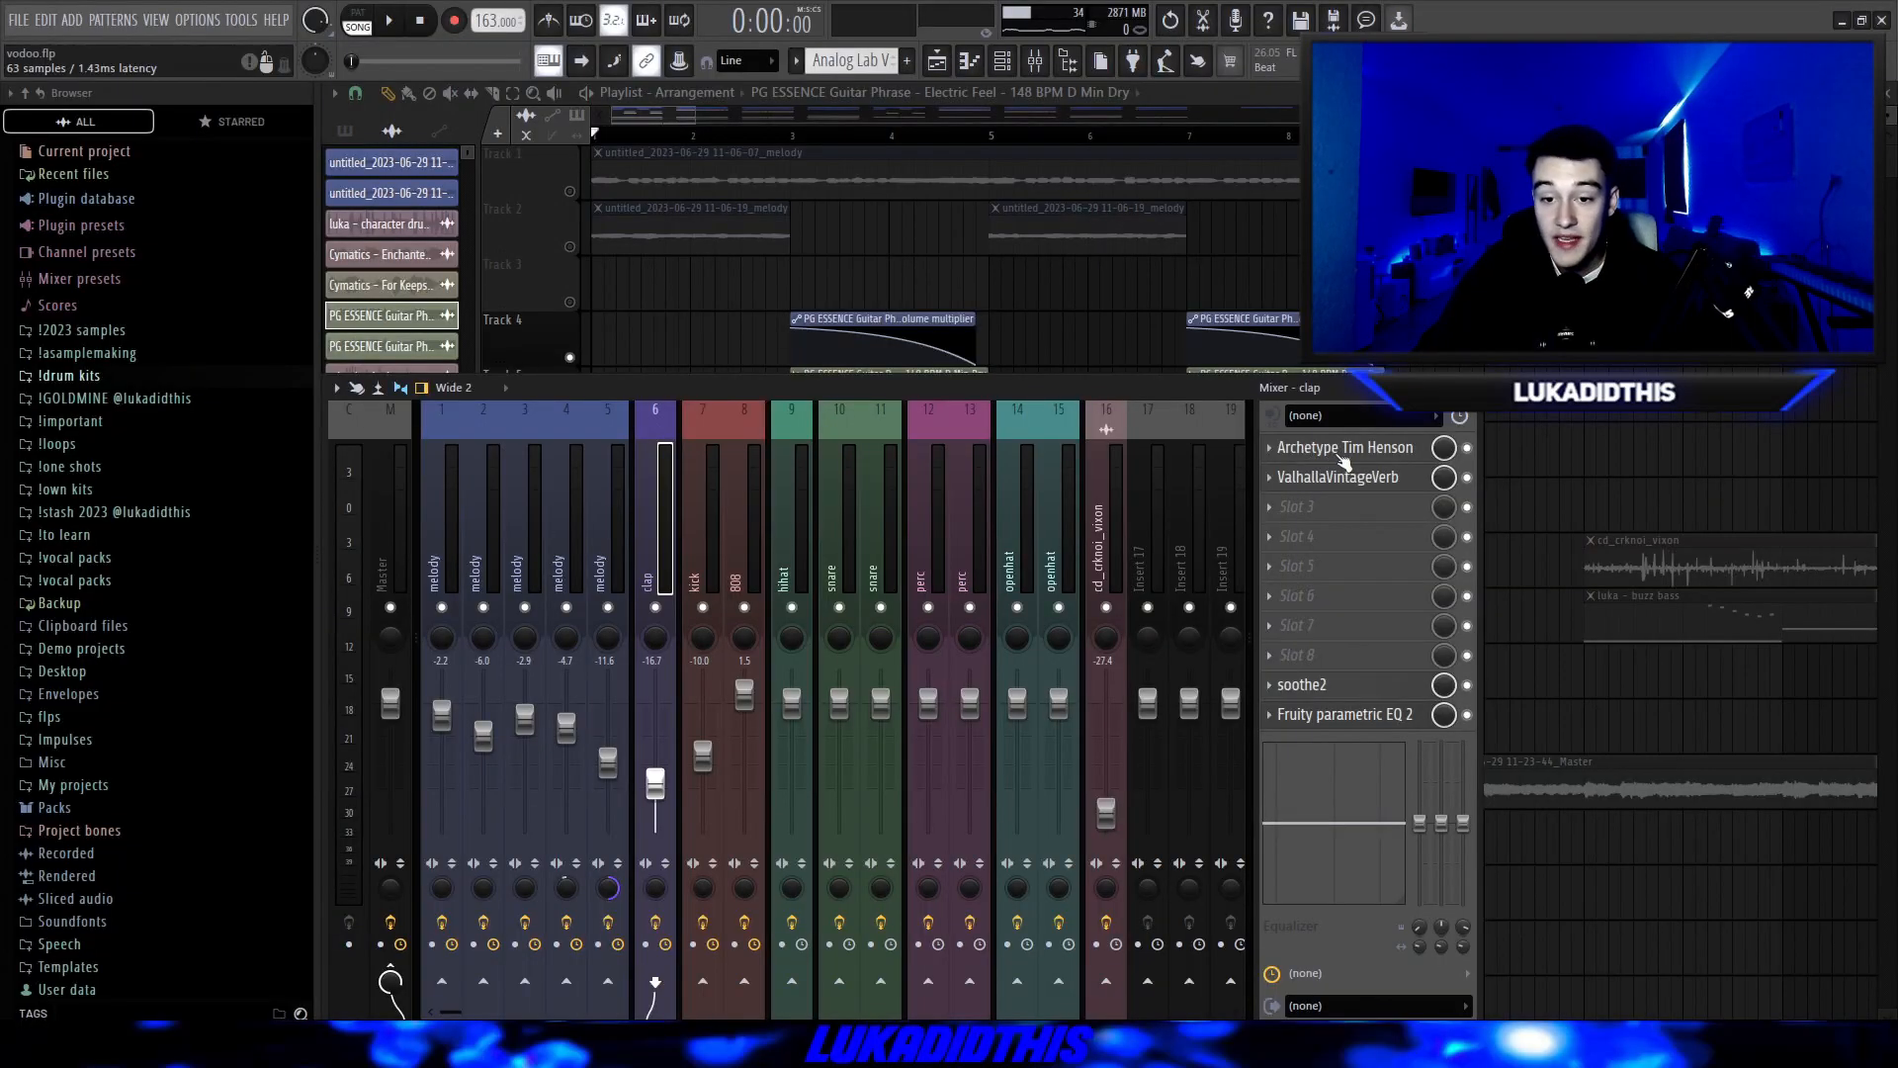
Inspect the Archetype Tim Henson and ValhallaVintageVerb settings on the guitar's mixer track 6.
click(1328, 457)
drag(954, 330, 915, 298)
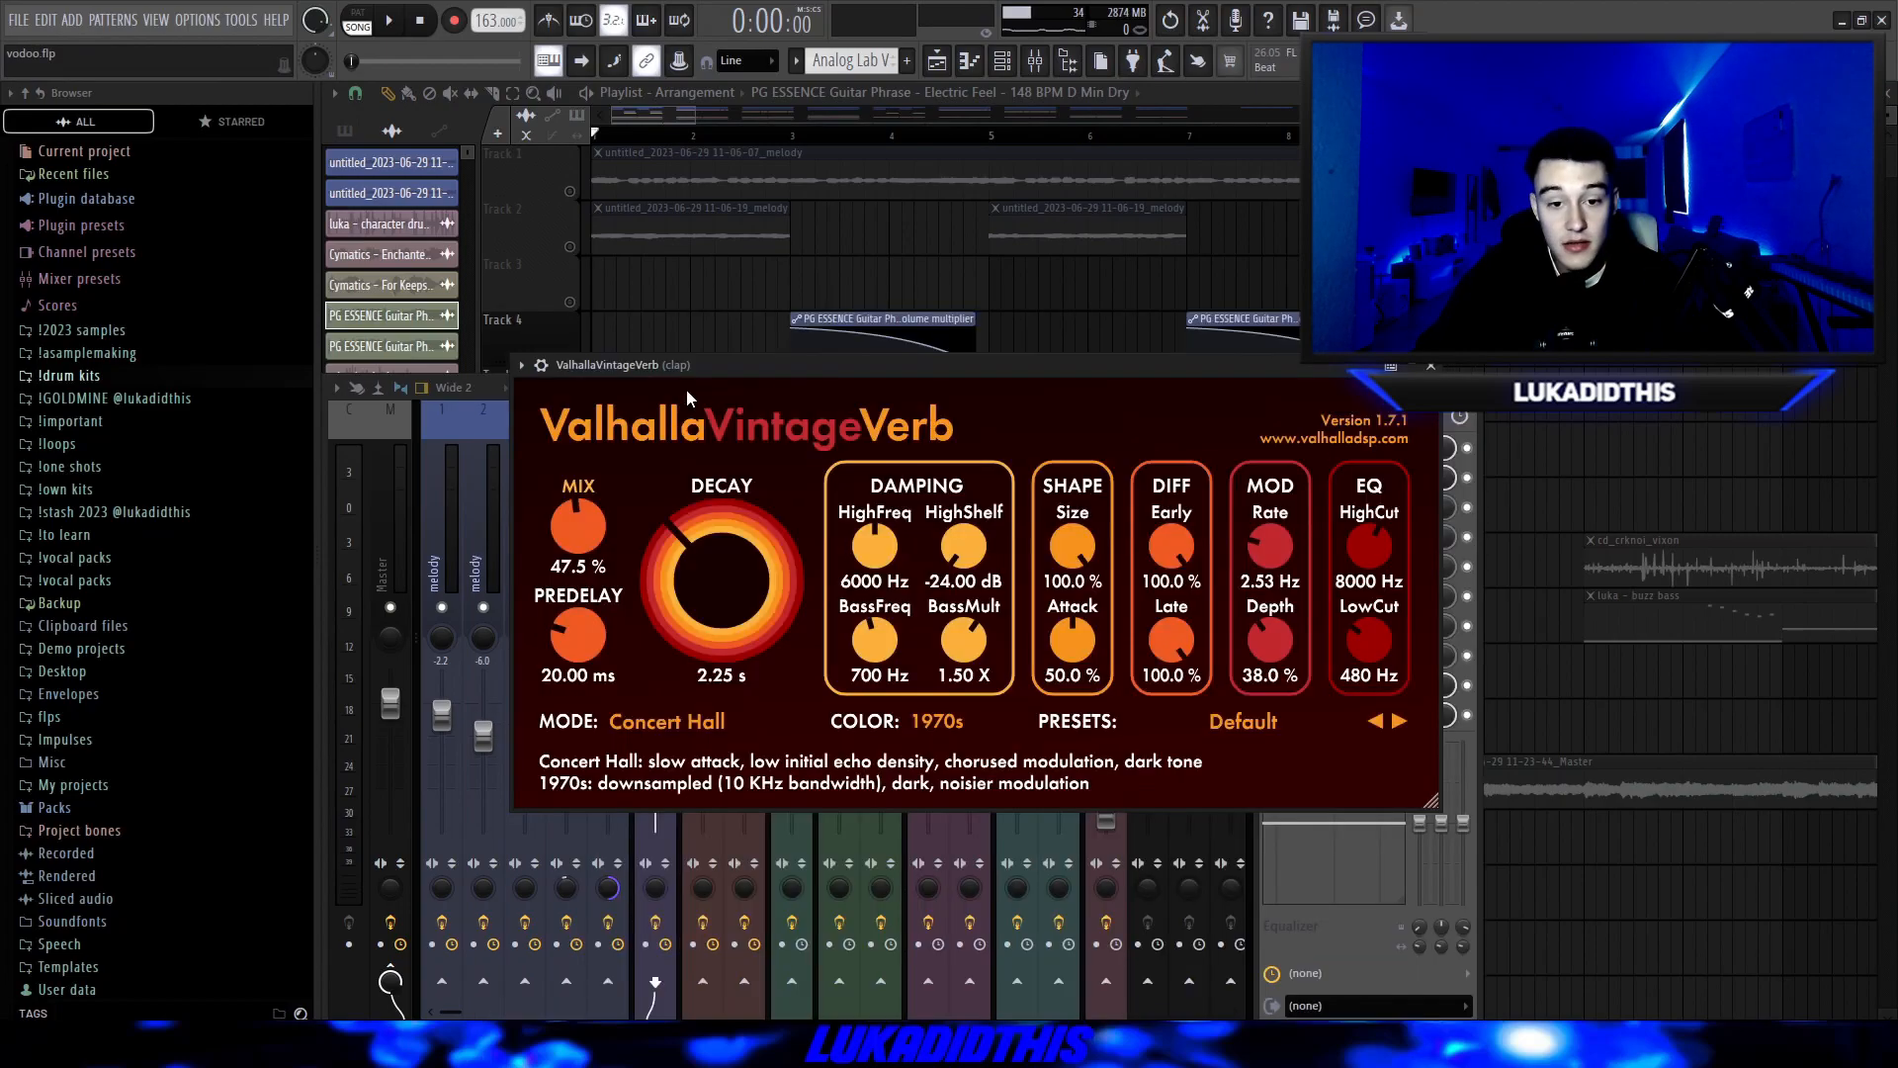
drag(694, 373, 698, 334)
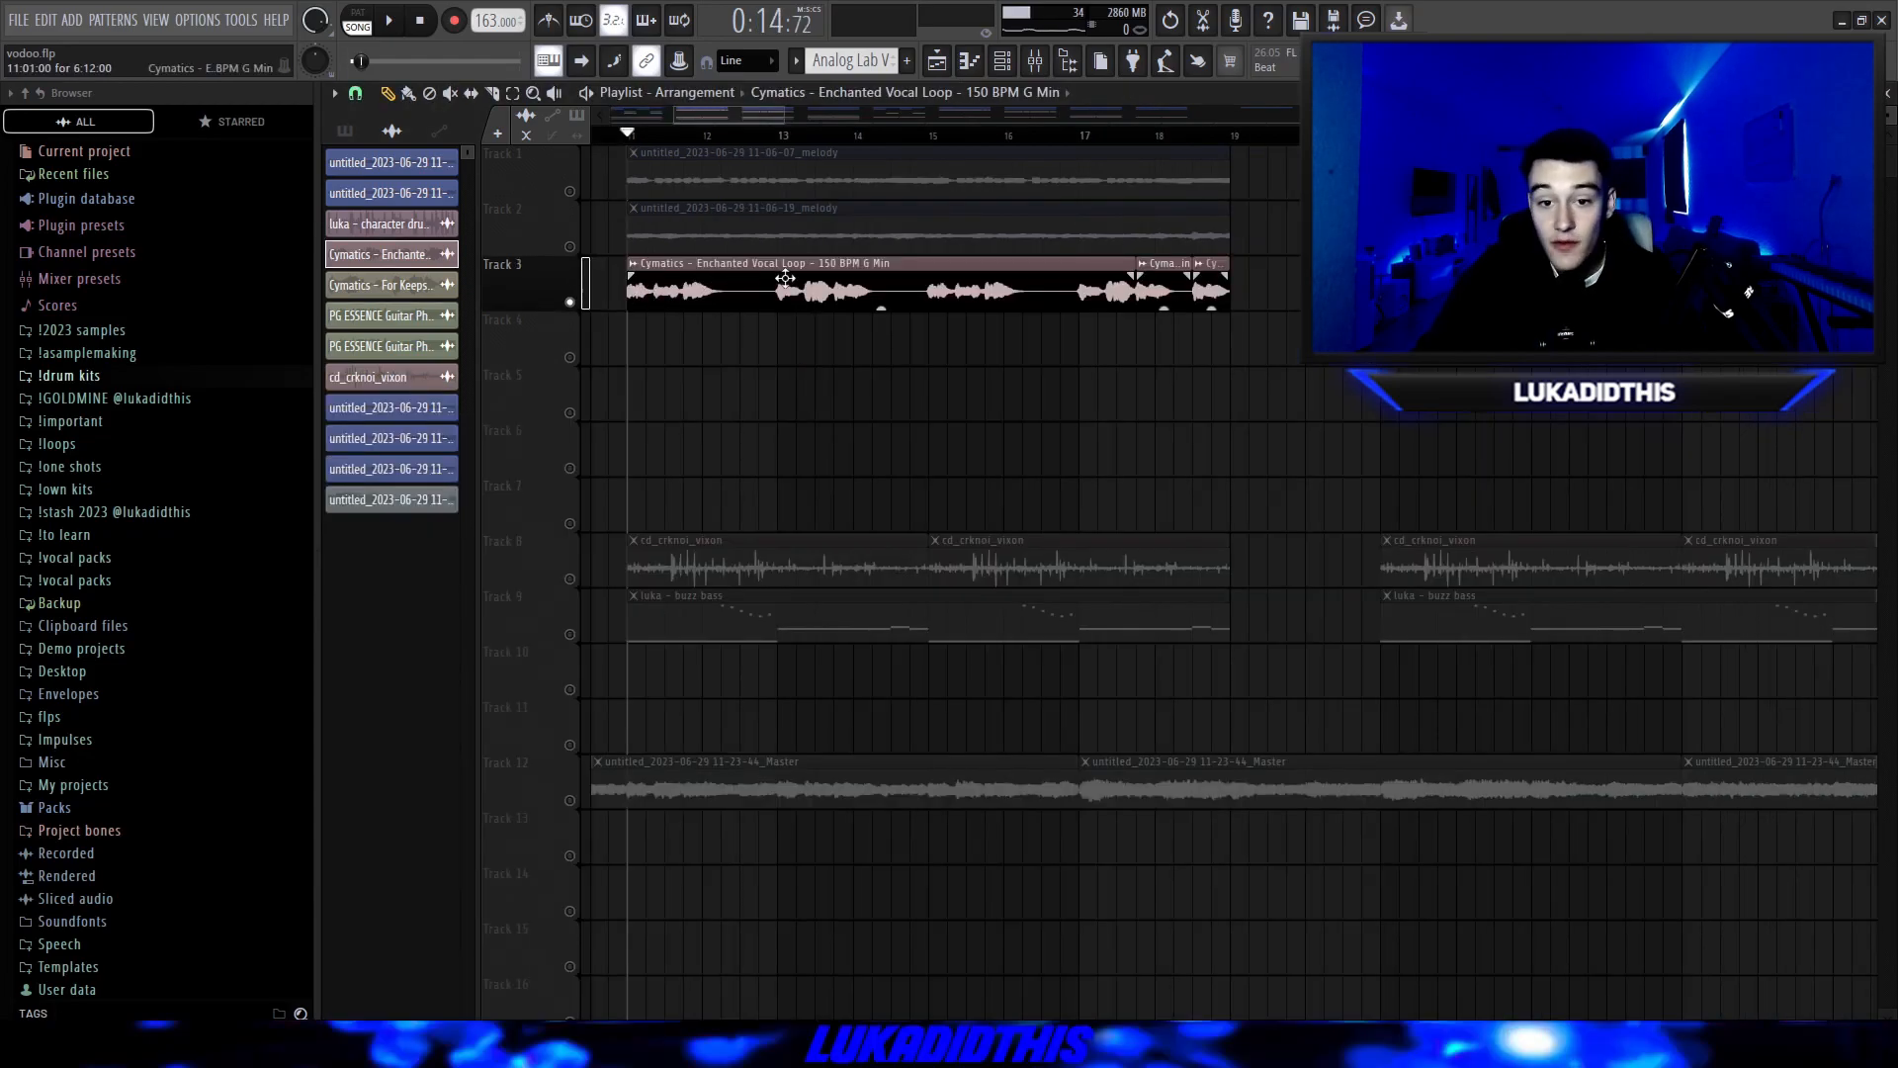
Review the Enchanted Vocal Loop's clip settings and the Fruity Reeverb 2 and Fruity parametric EQ 2 effects on mixer track 4.
double_click(873, 290)
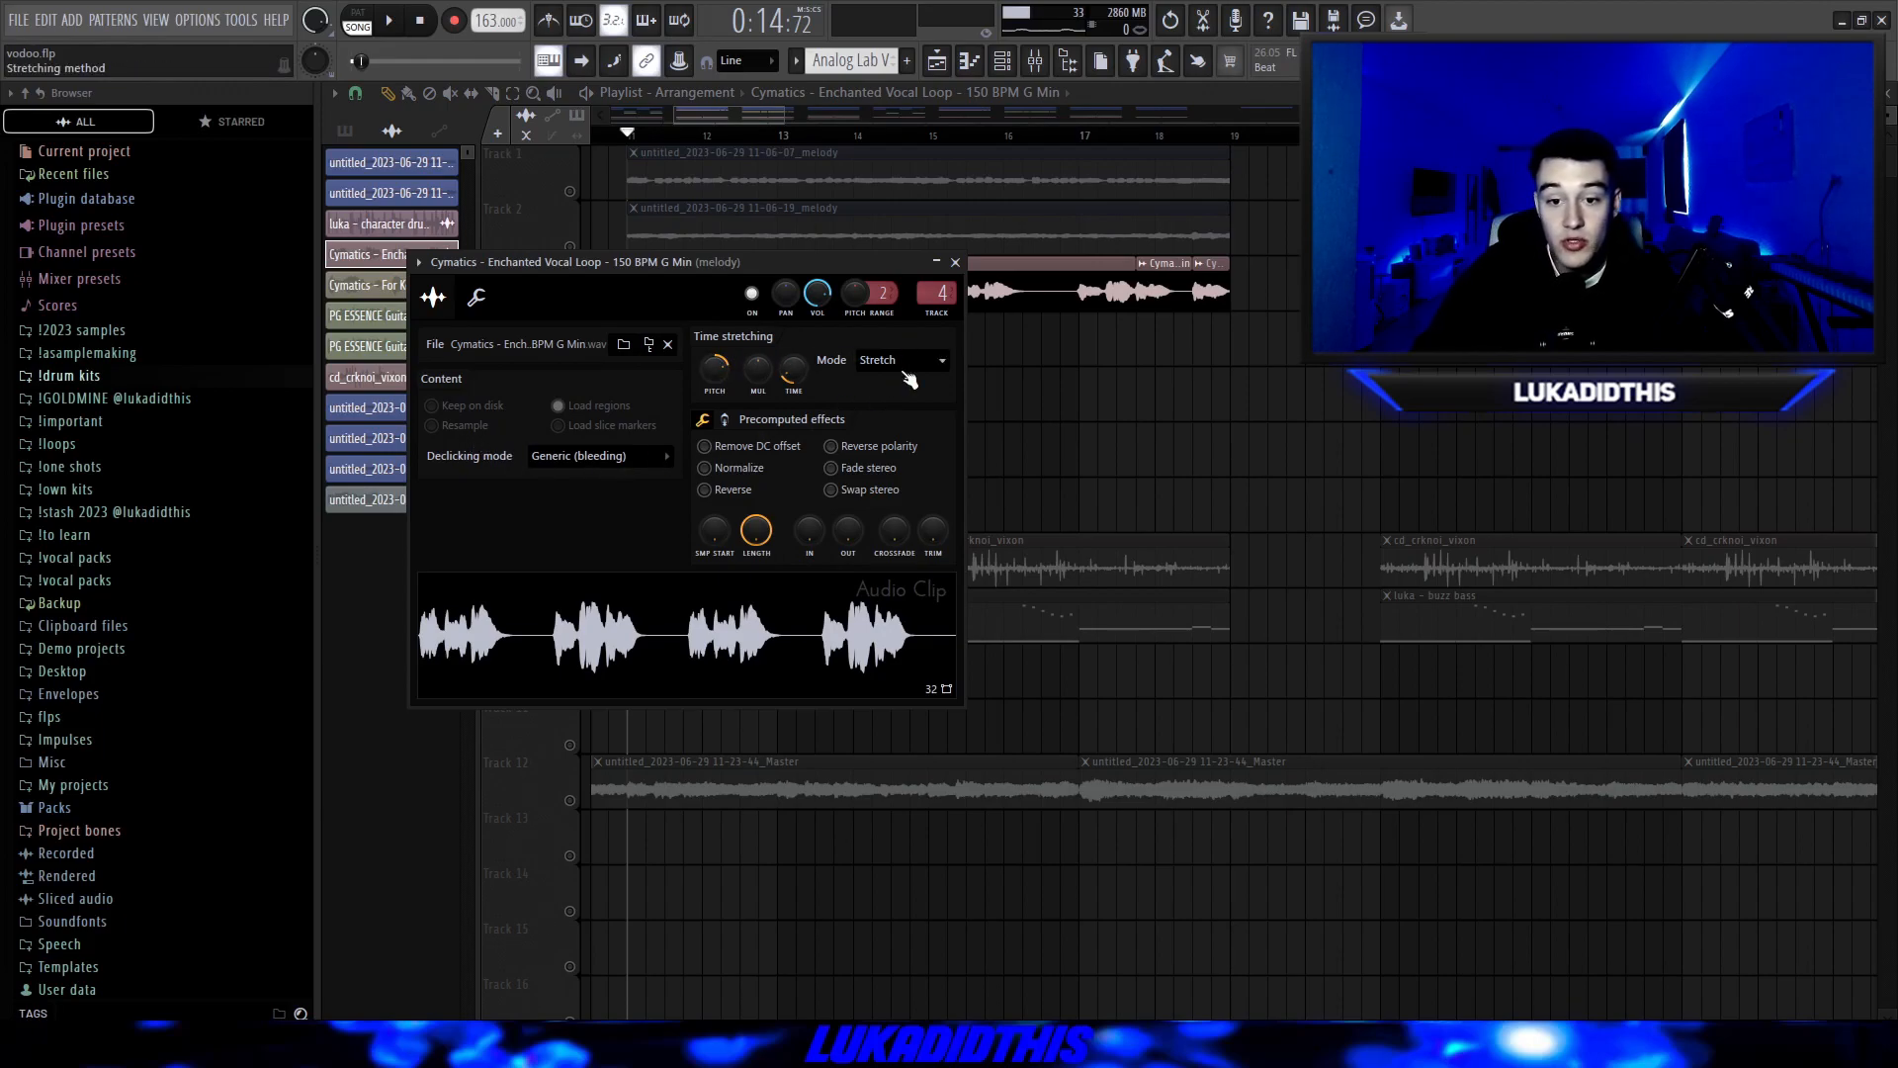
double_click(937, 292)
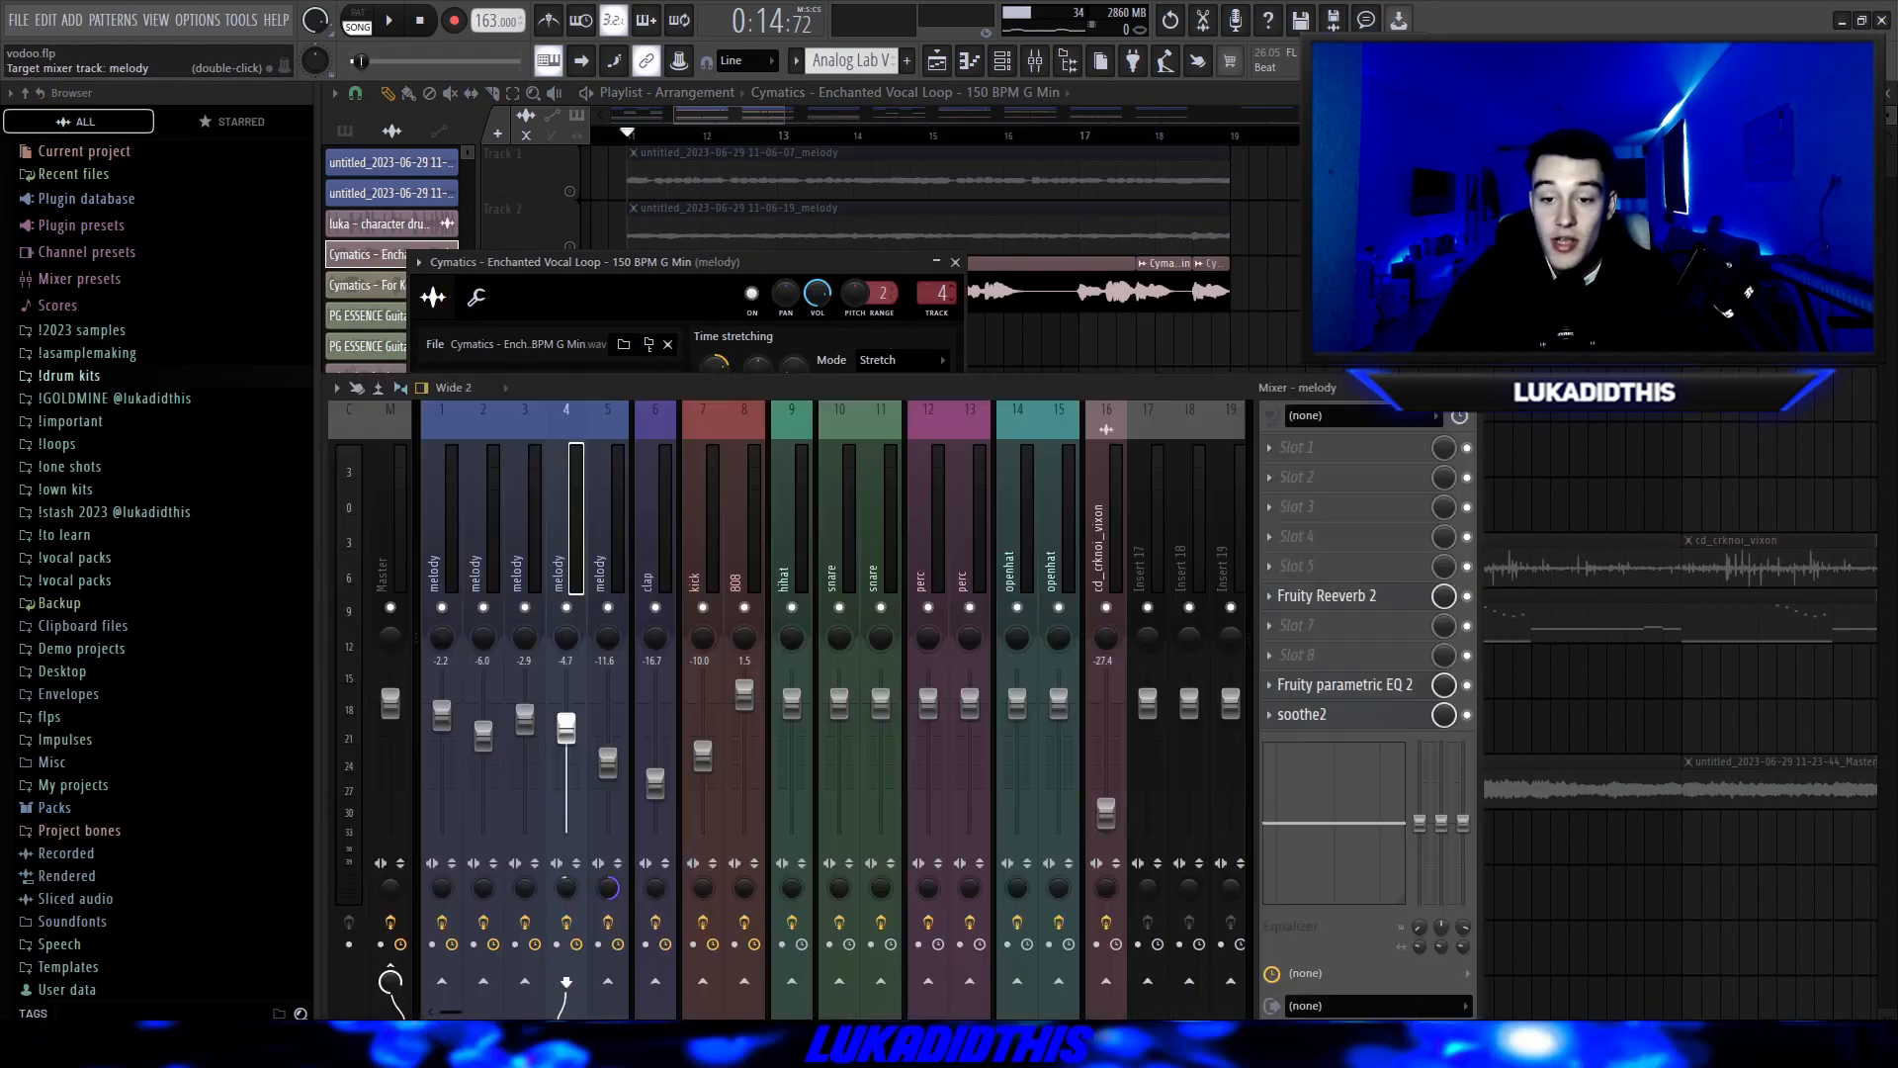
click(955, 262)
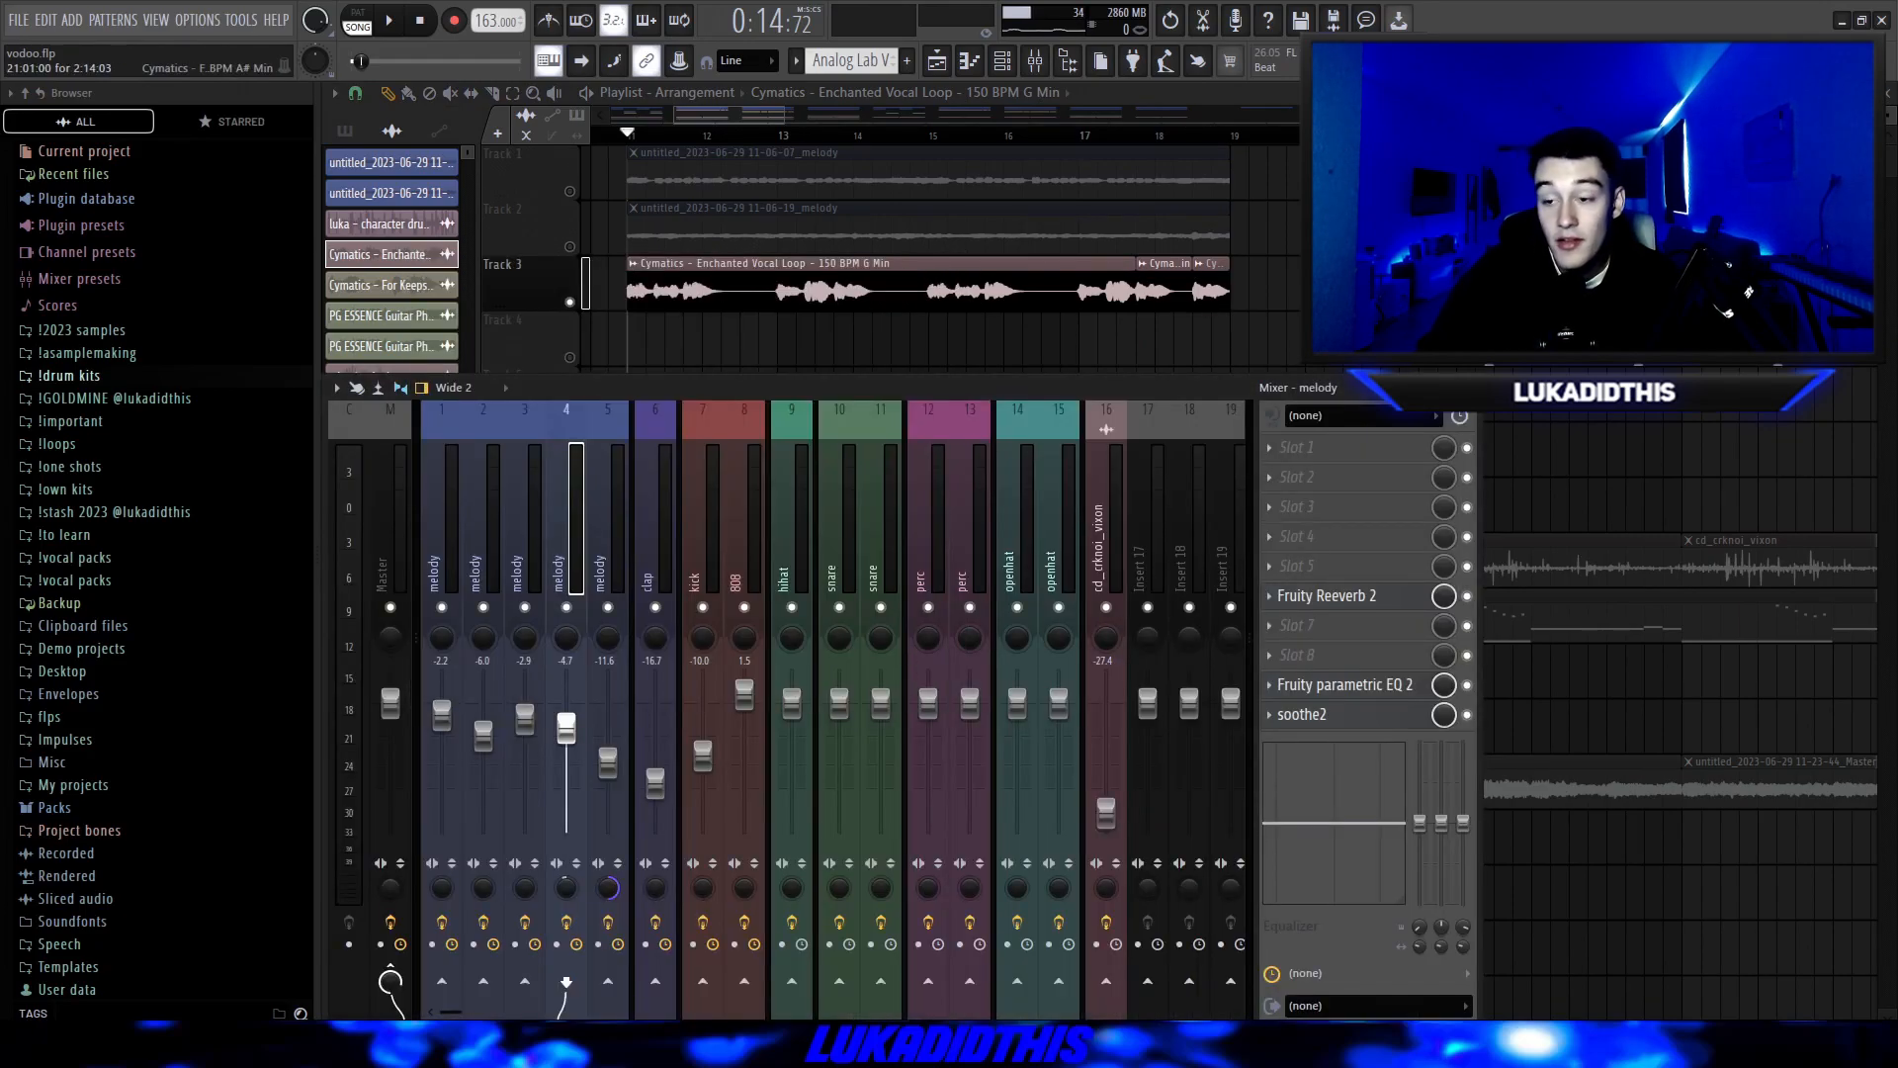
click(1330, 596)
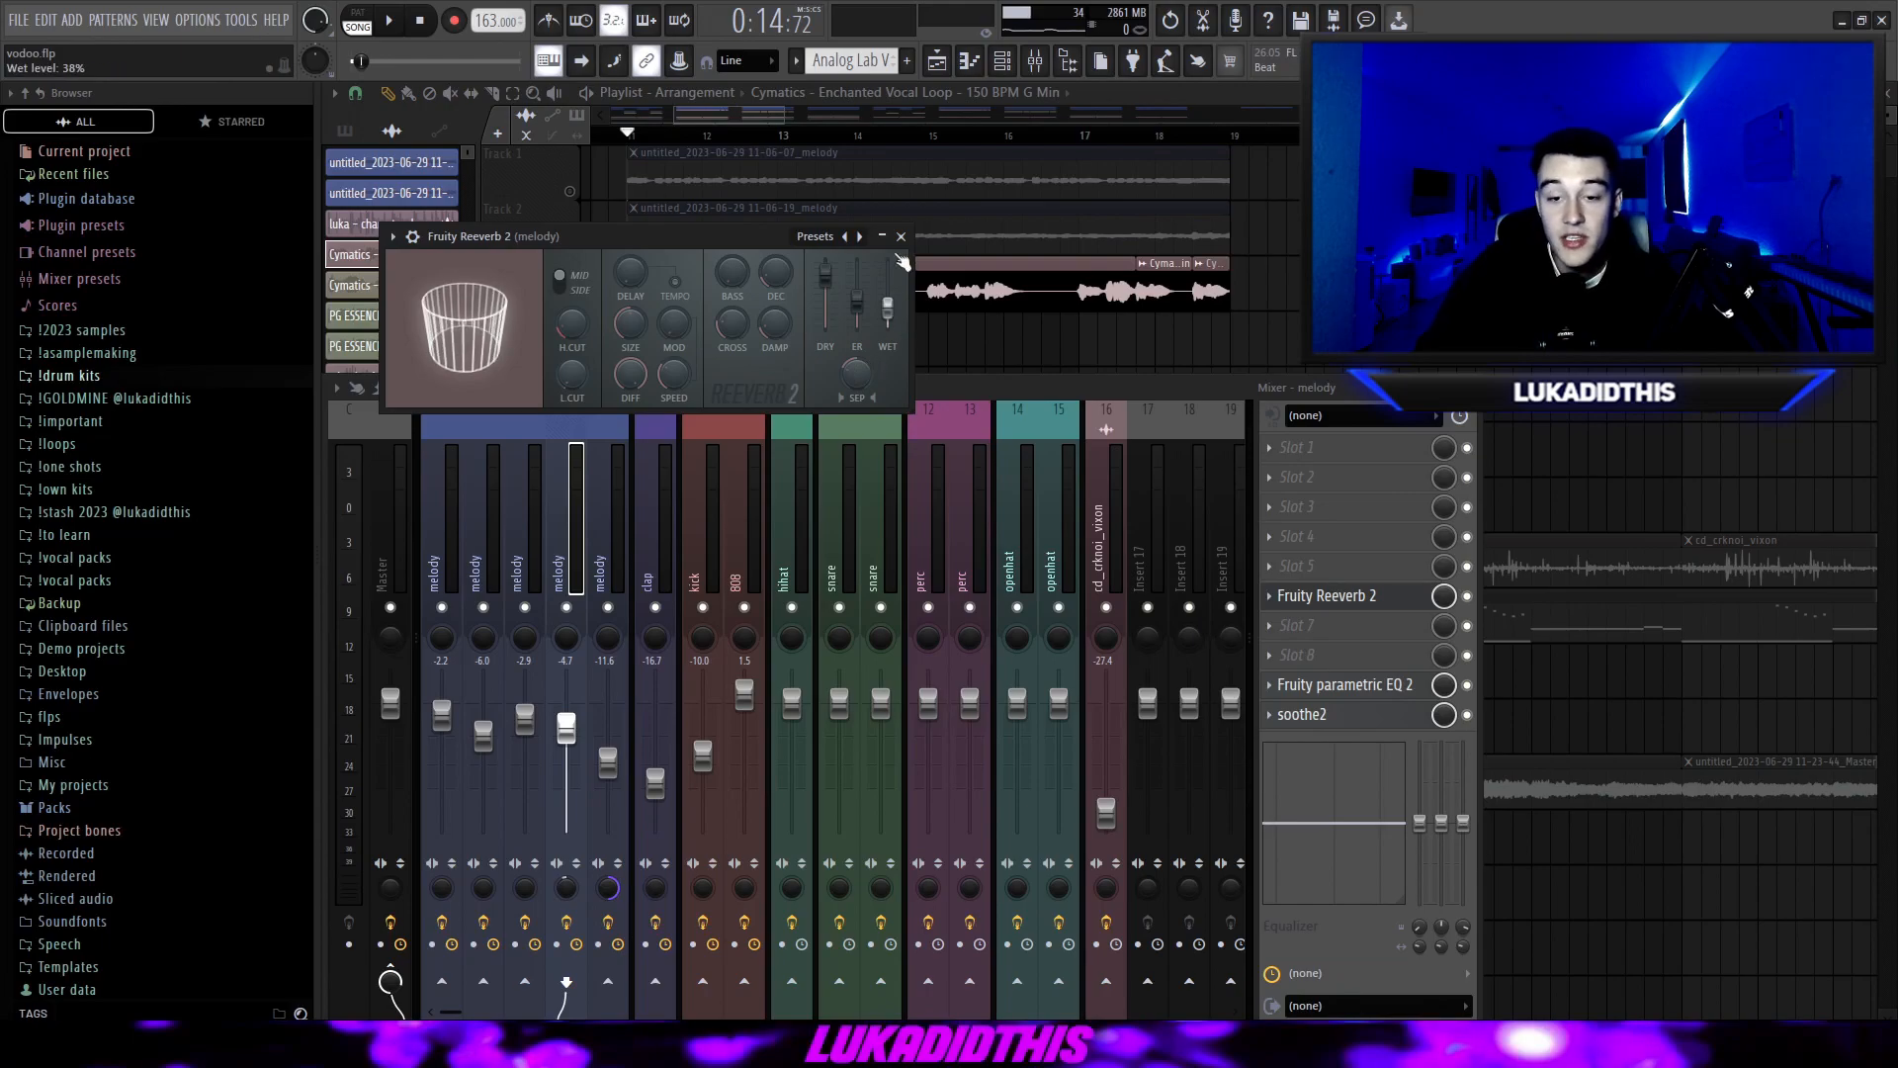
click(1337, 685)
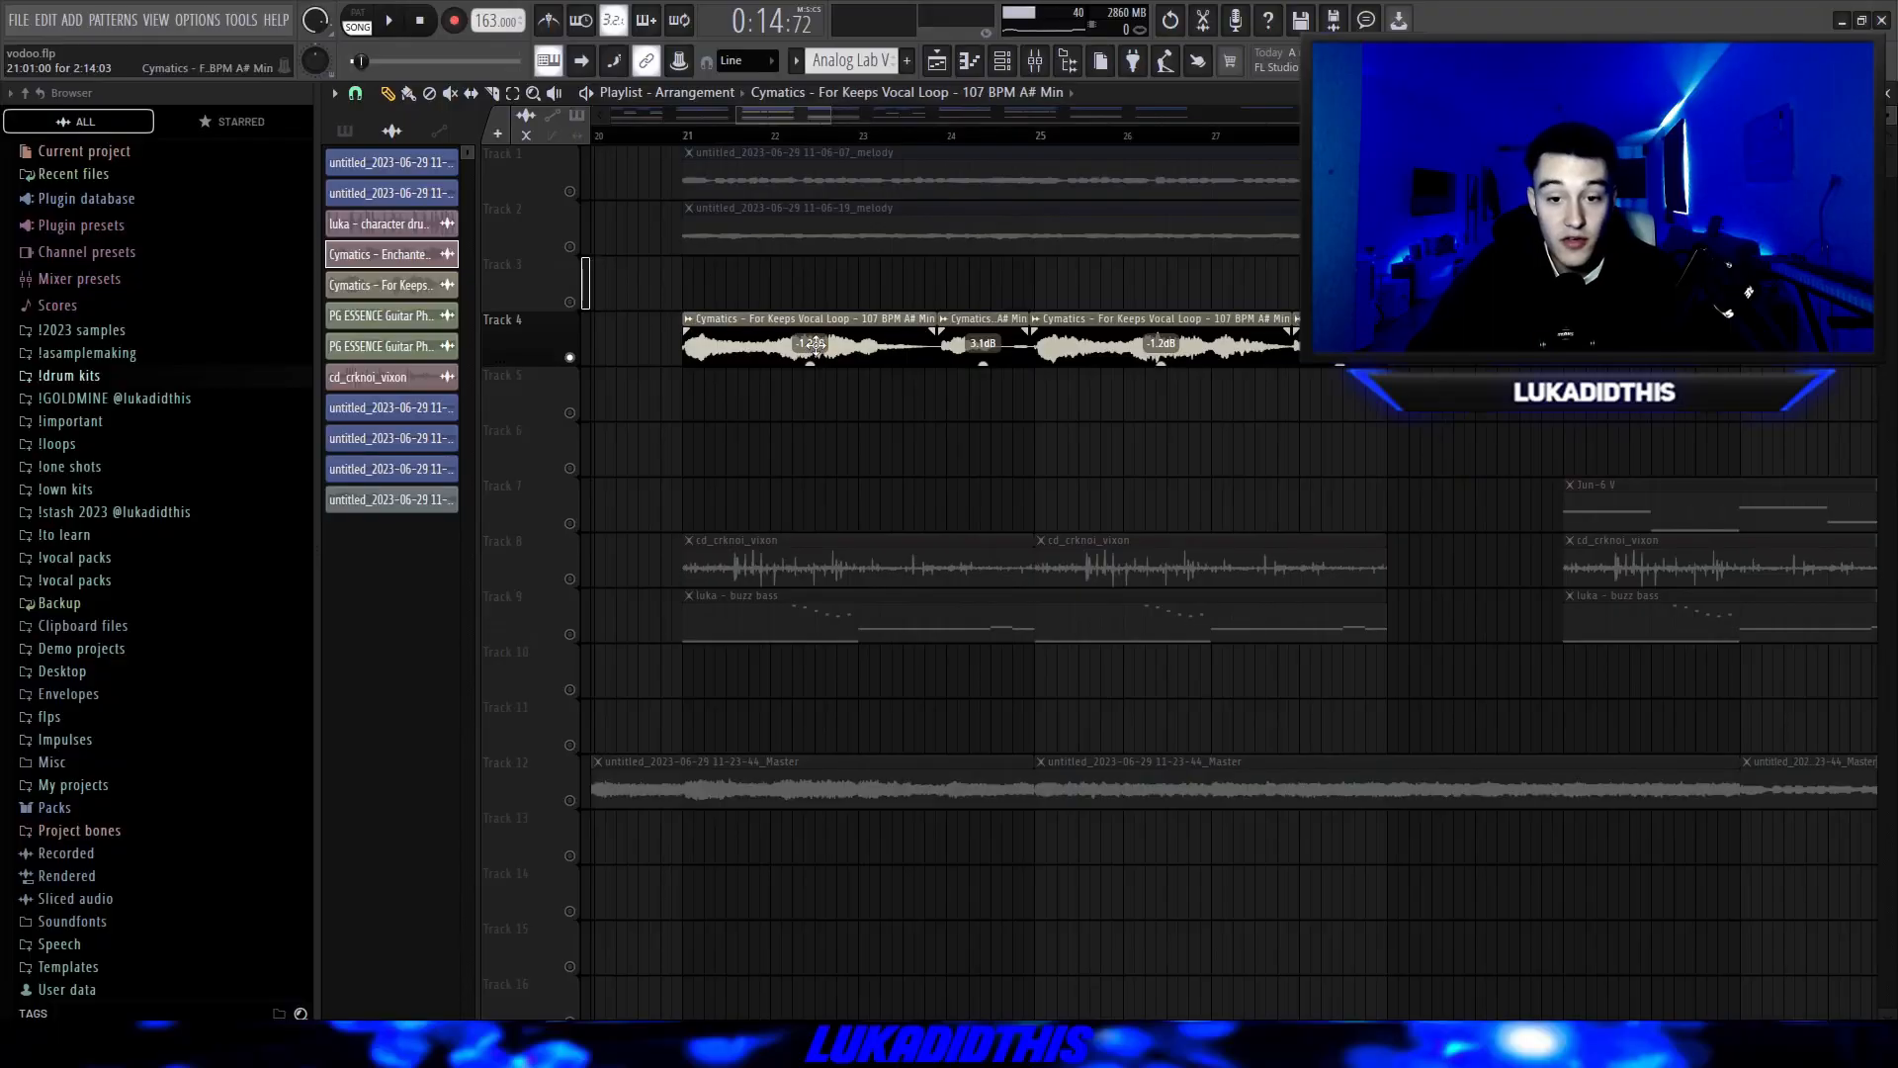
Review the pitch and Normalize settings of the Cymatics For Keeps vocal loop clip.
double_click(817, 358)
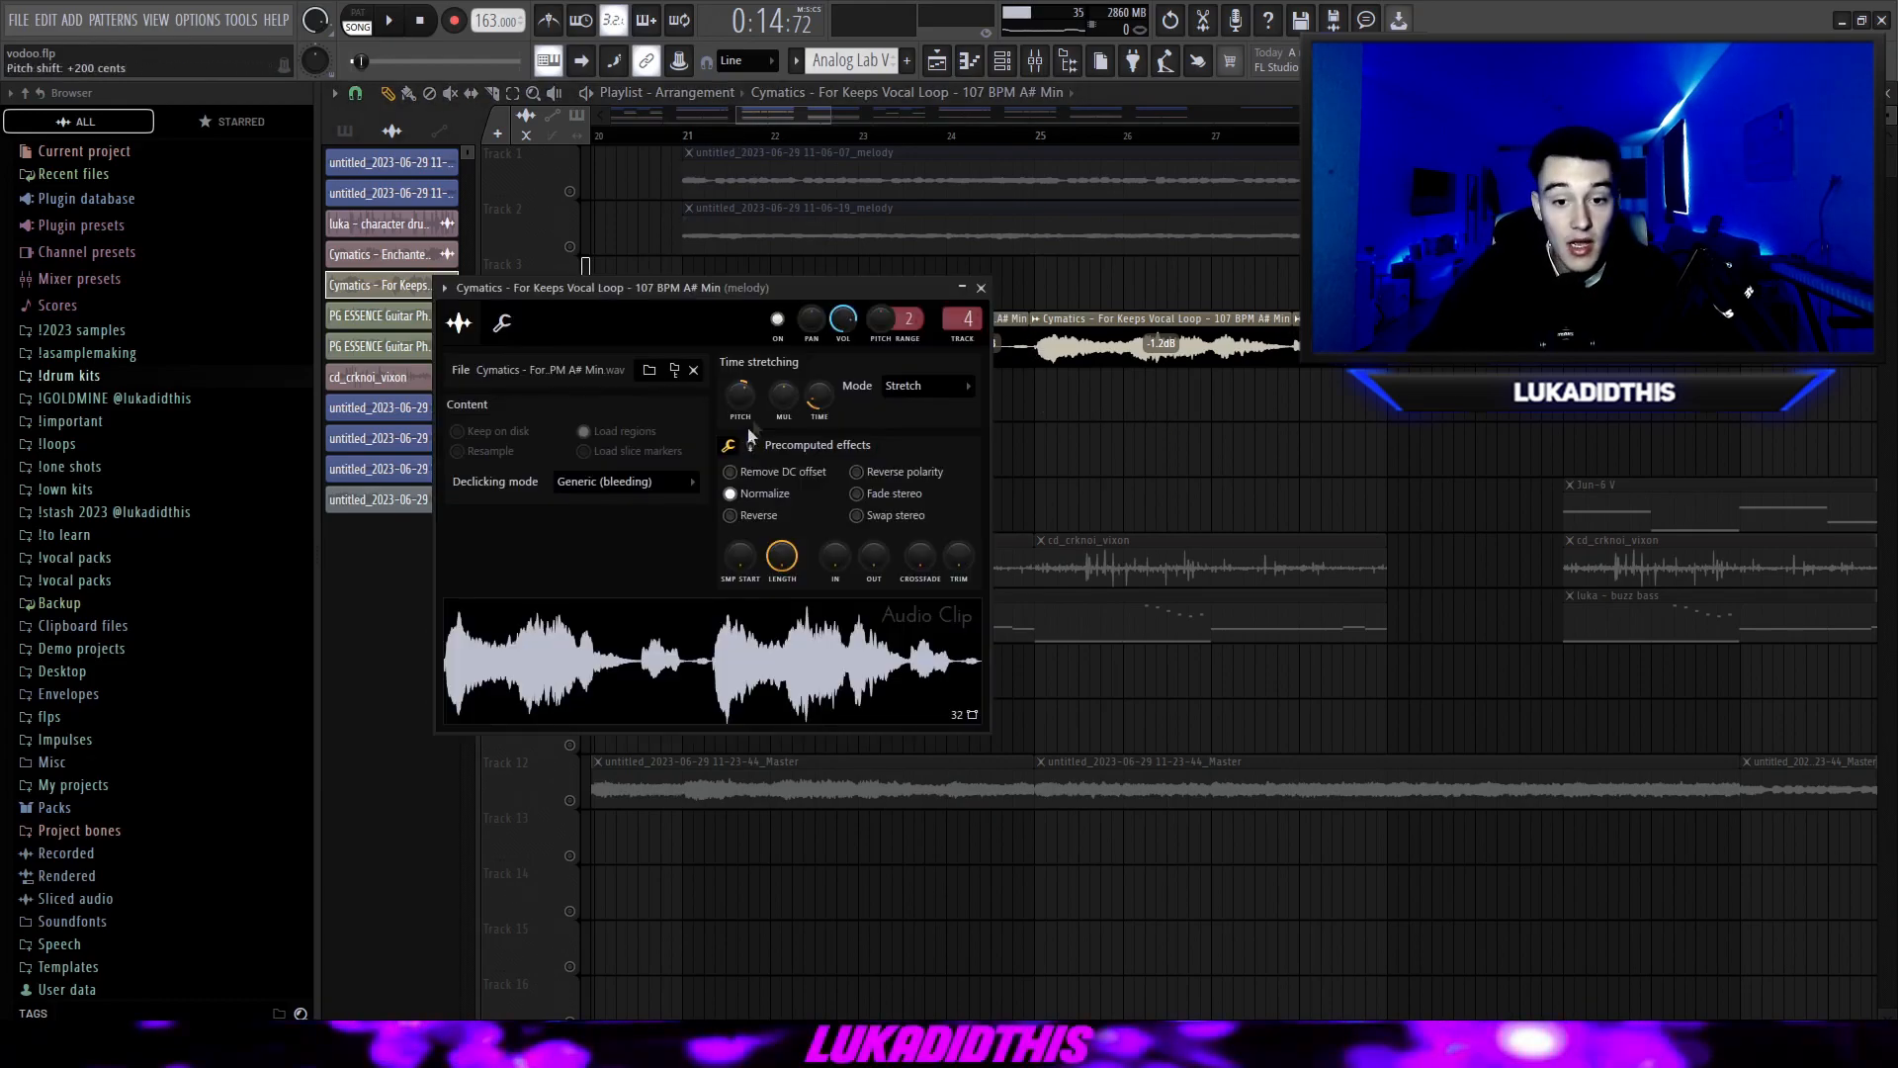
click(743, 493)
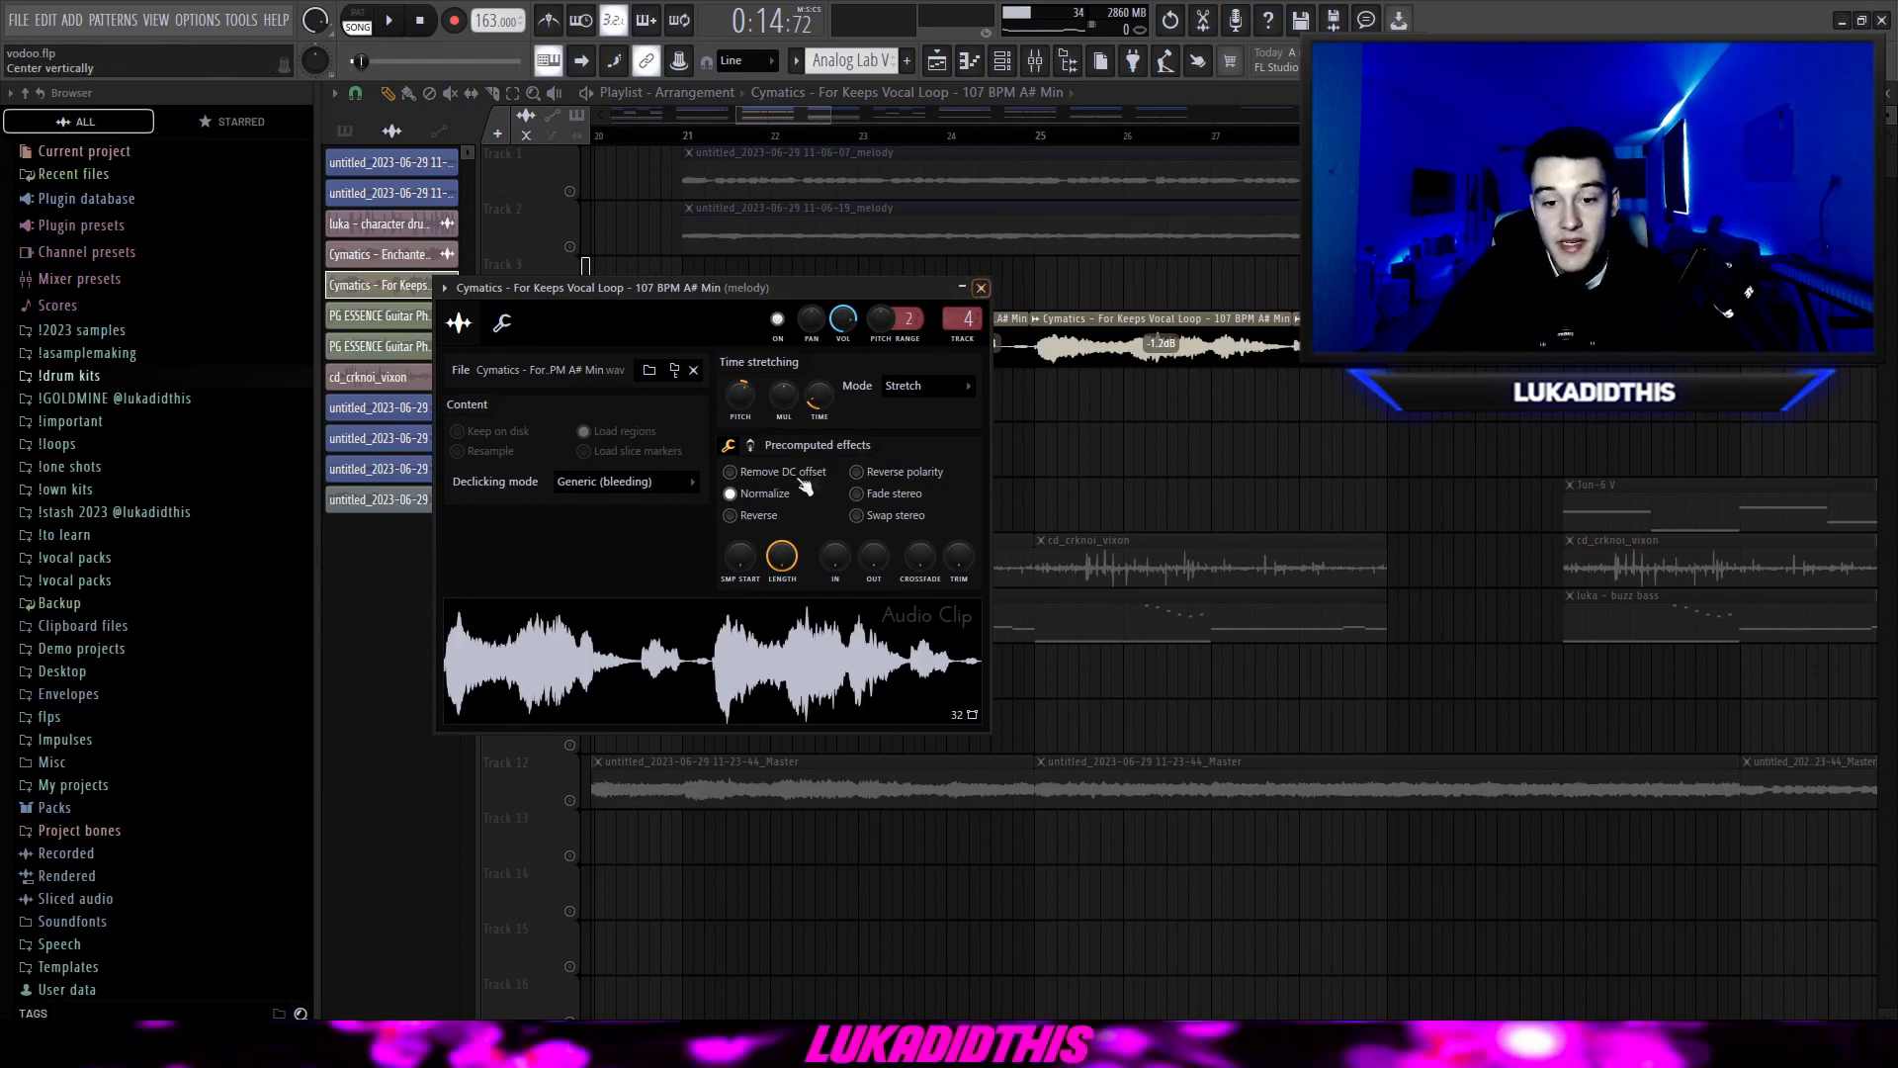
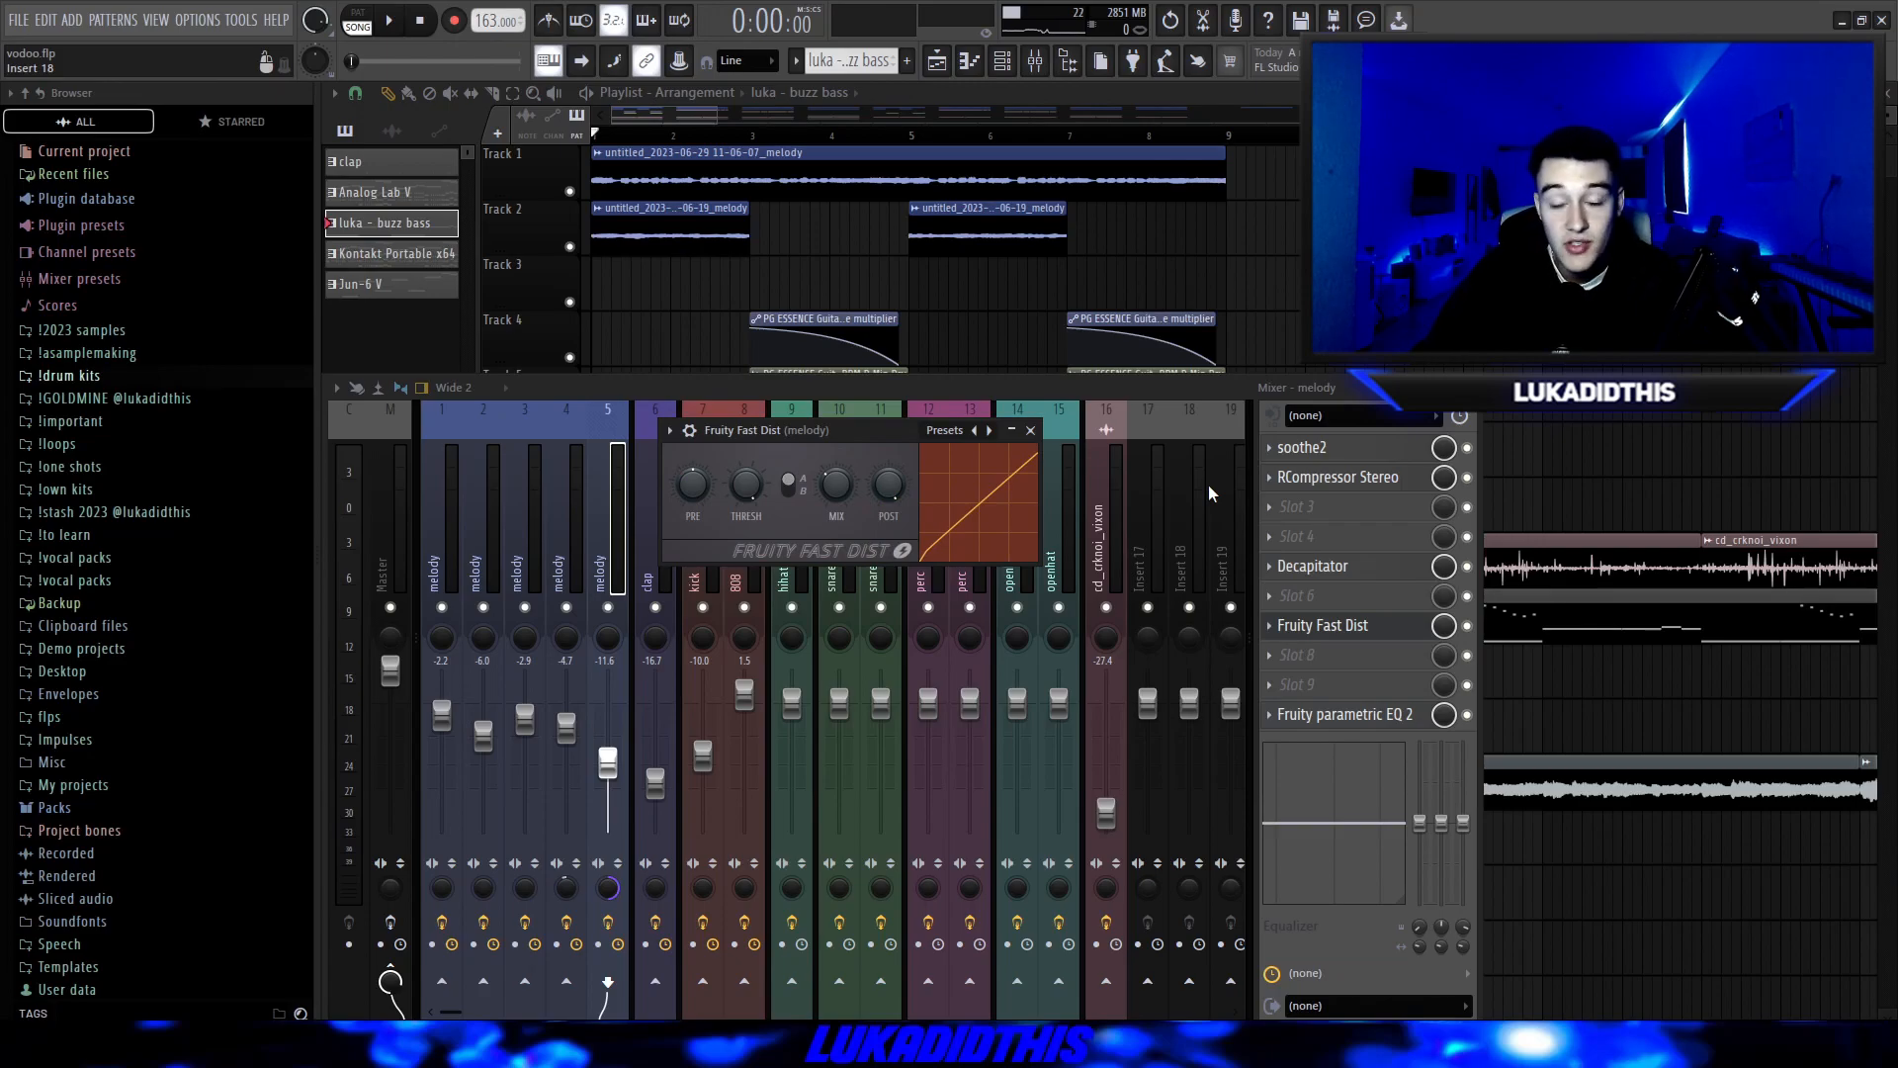
Review Fruity parametric EQ 2 on melody track 5 and the Master track's A1StereoControl, RCompressor Stereo, soothe2 and Fruity parametric EQ 2 settings.
click(1344, 714)
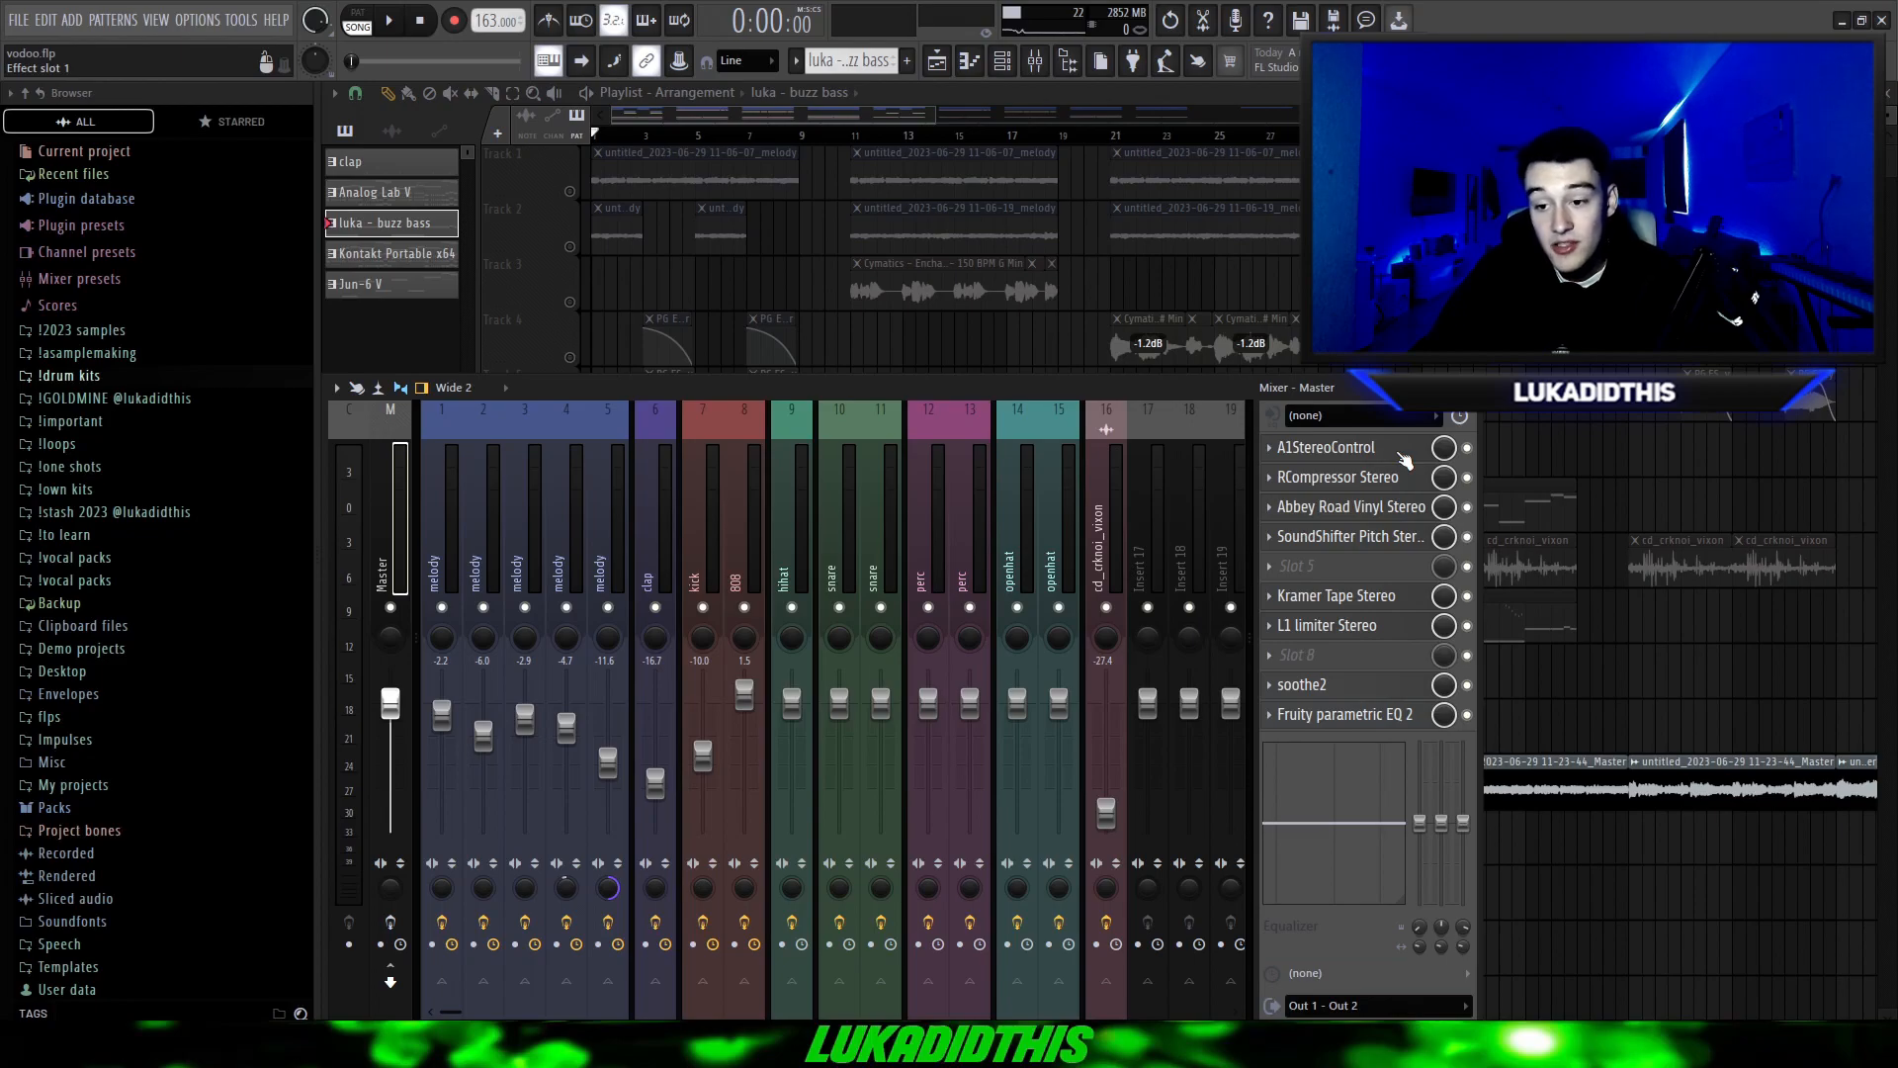
click(1403, 455)
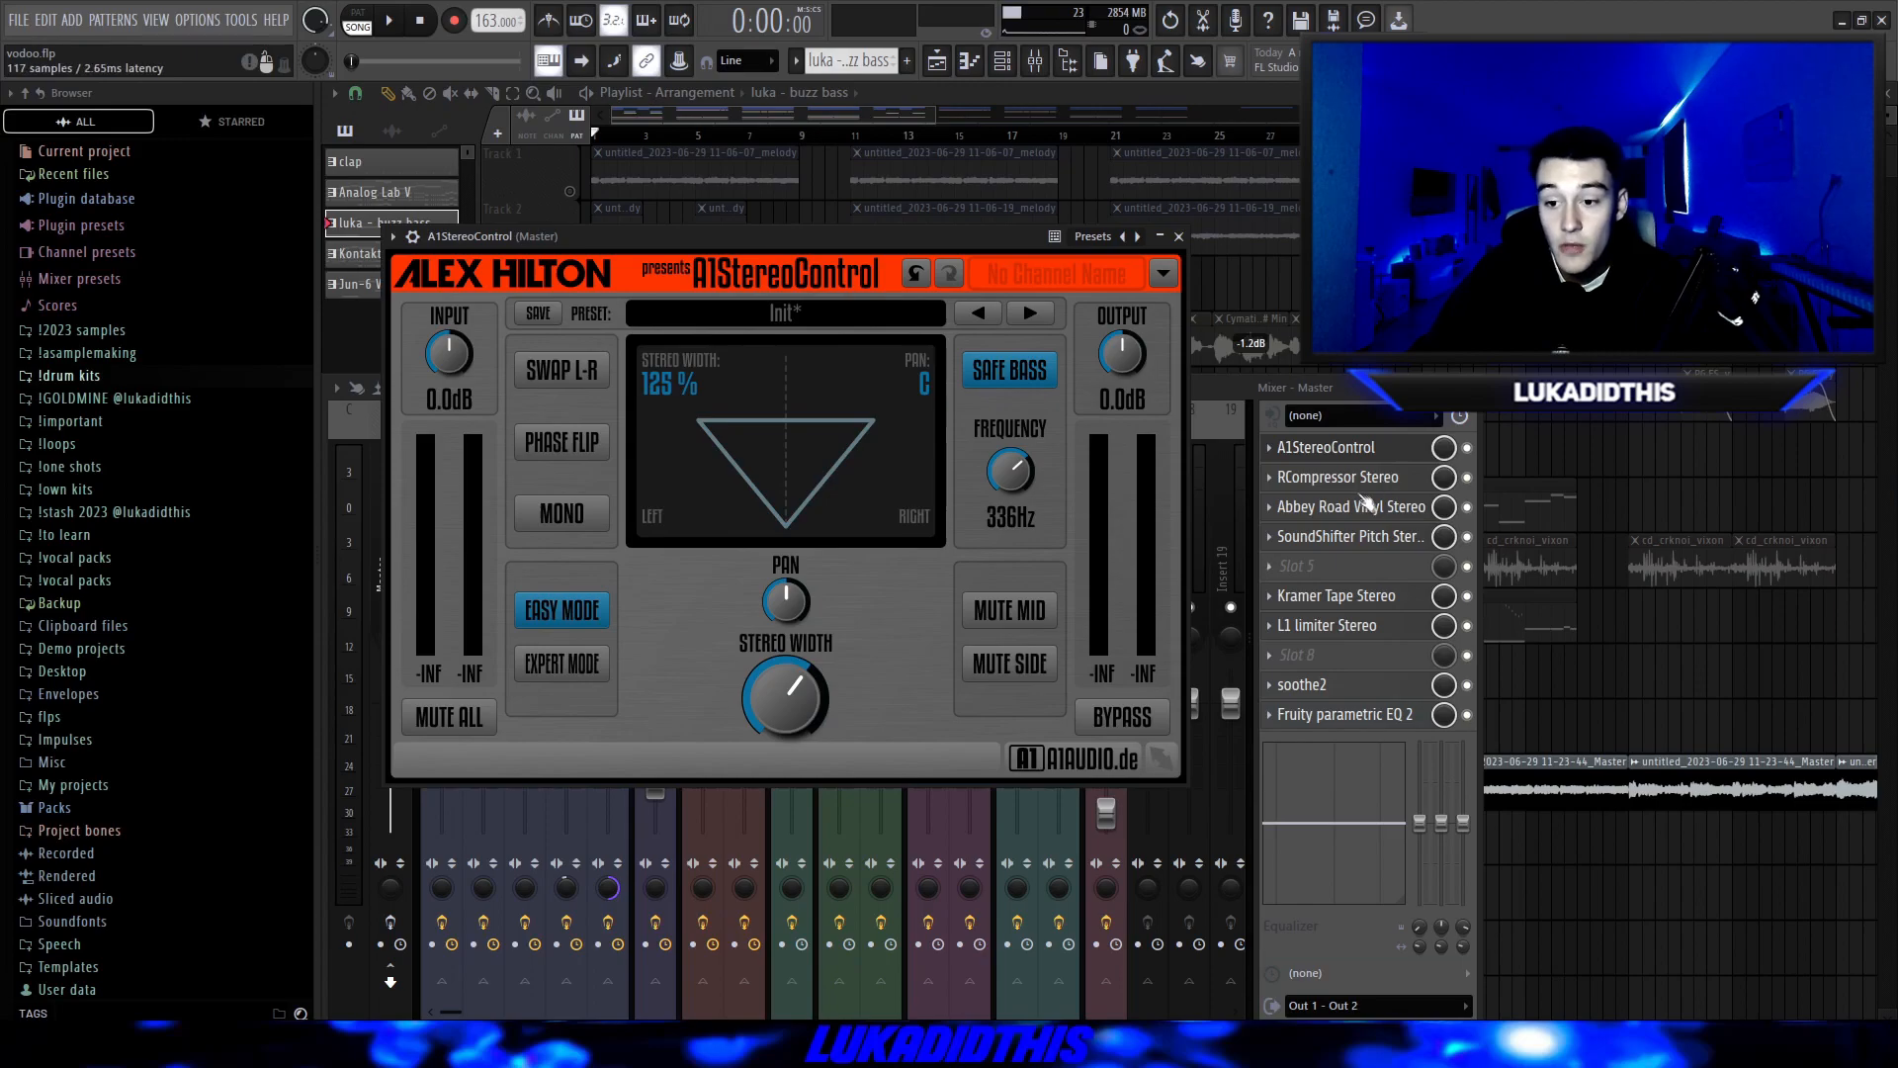
click(1337, 477)
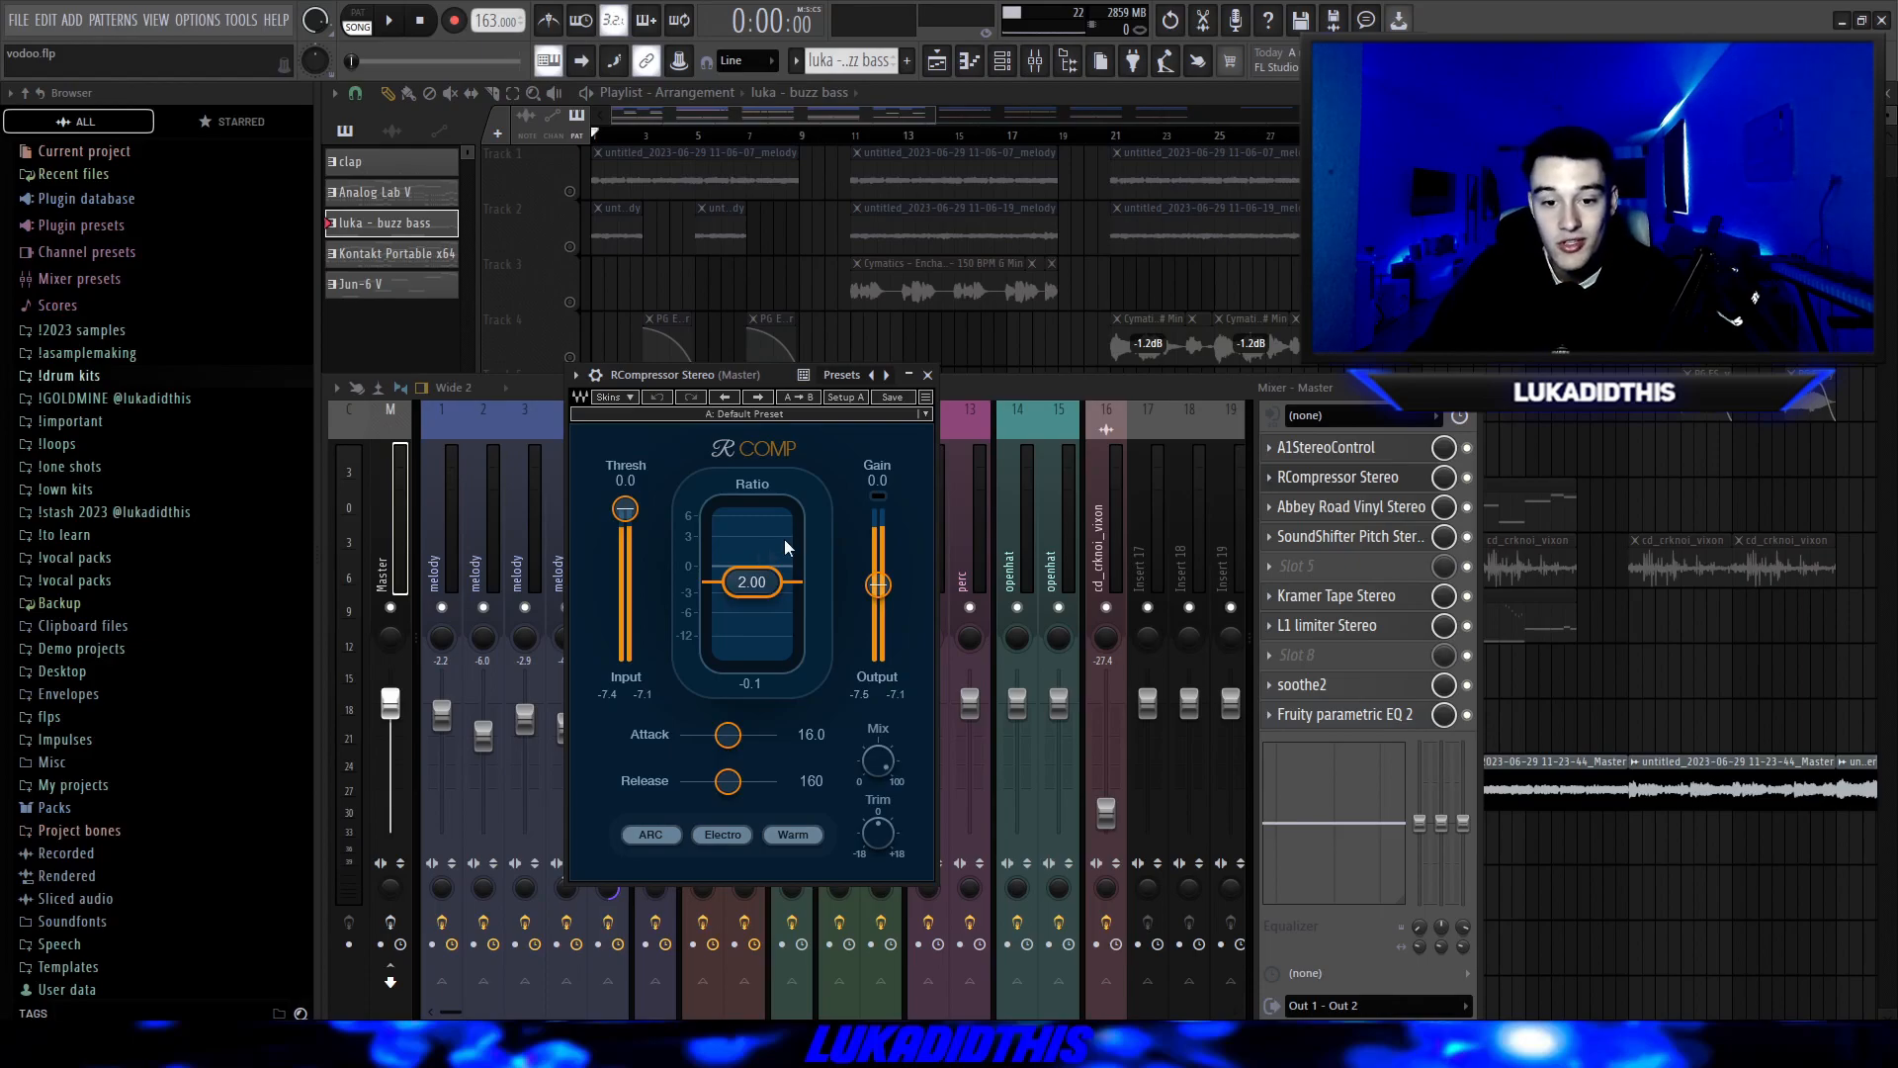
click(928, 374)
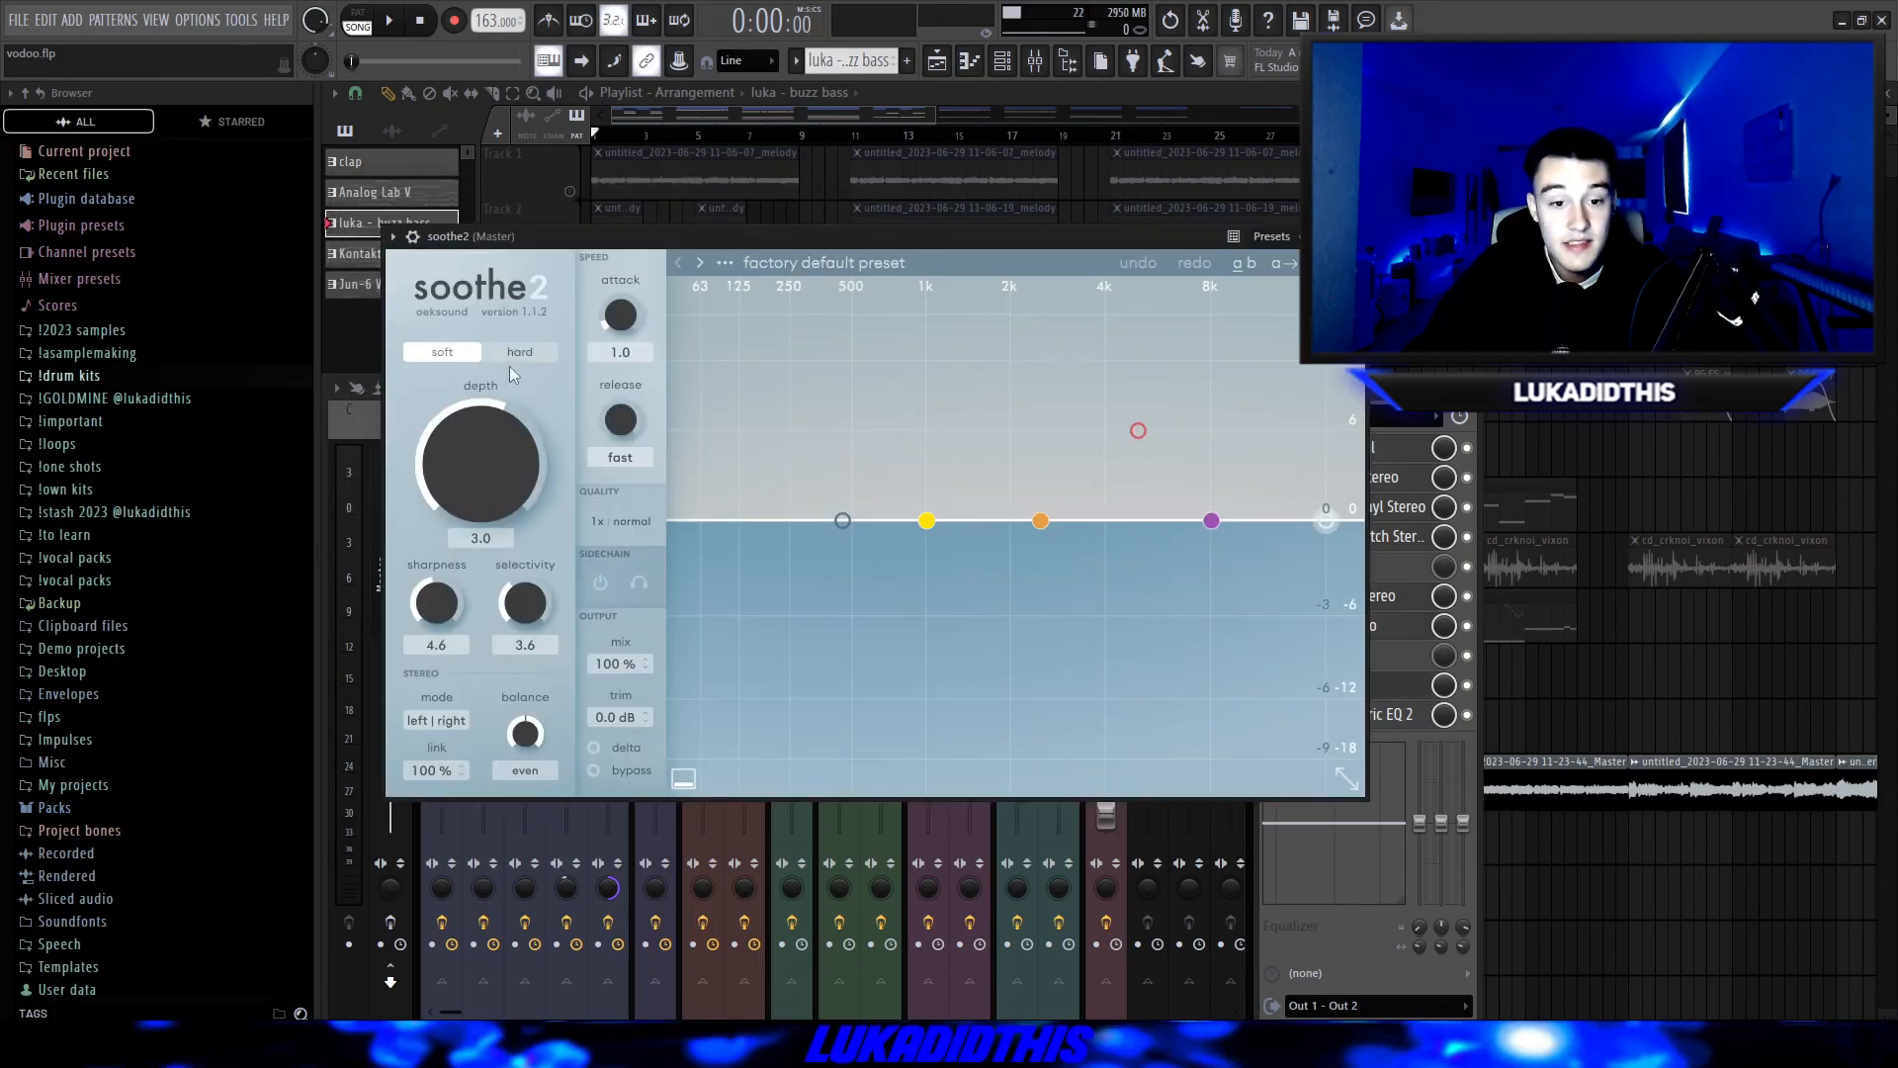
click(1369, 713)
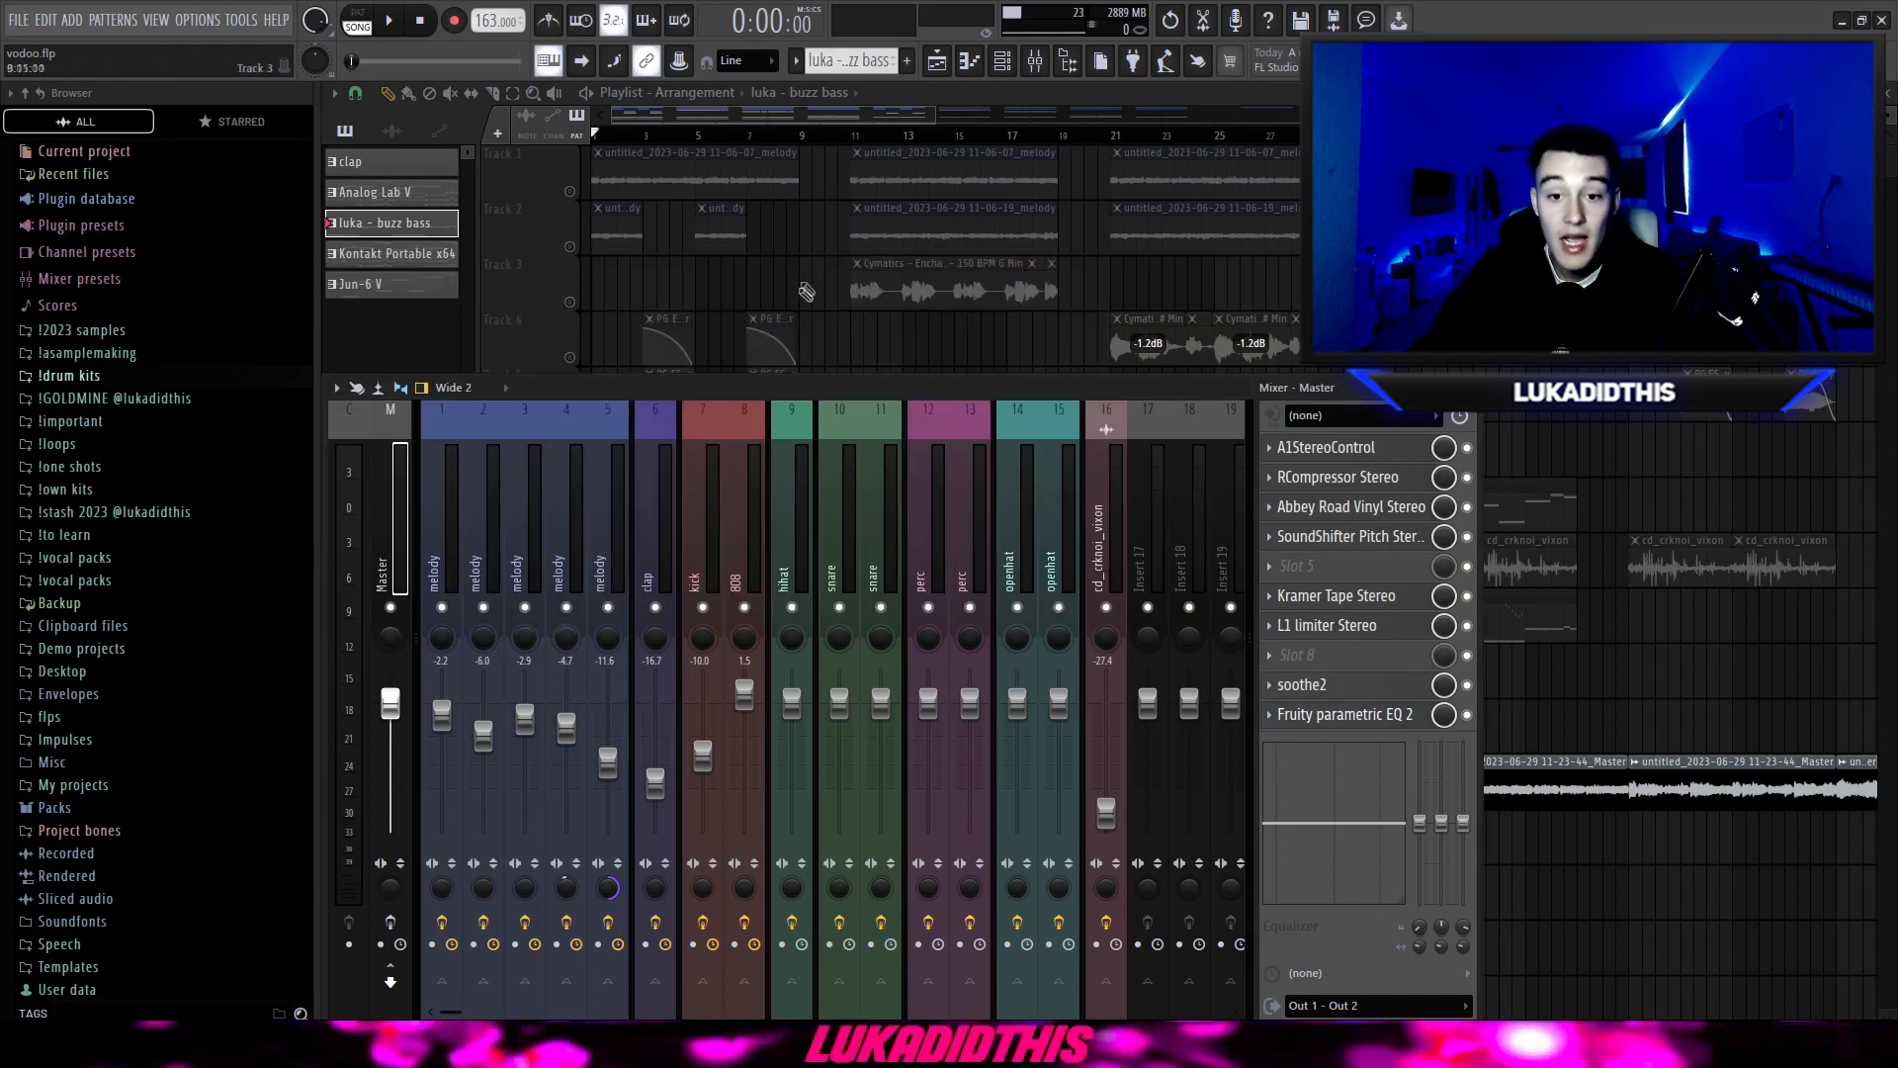
key(F9)
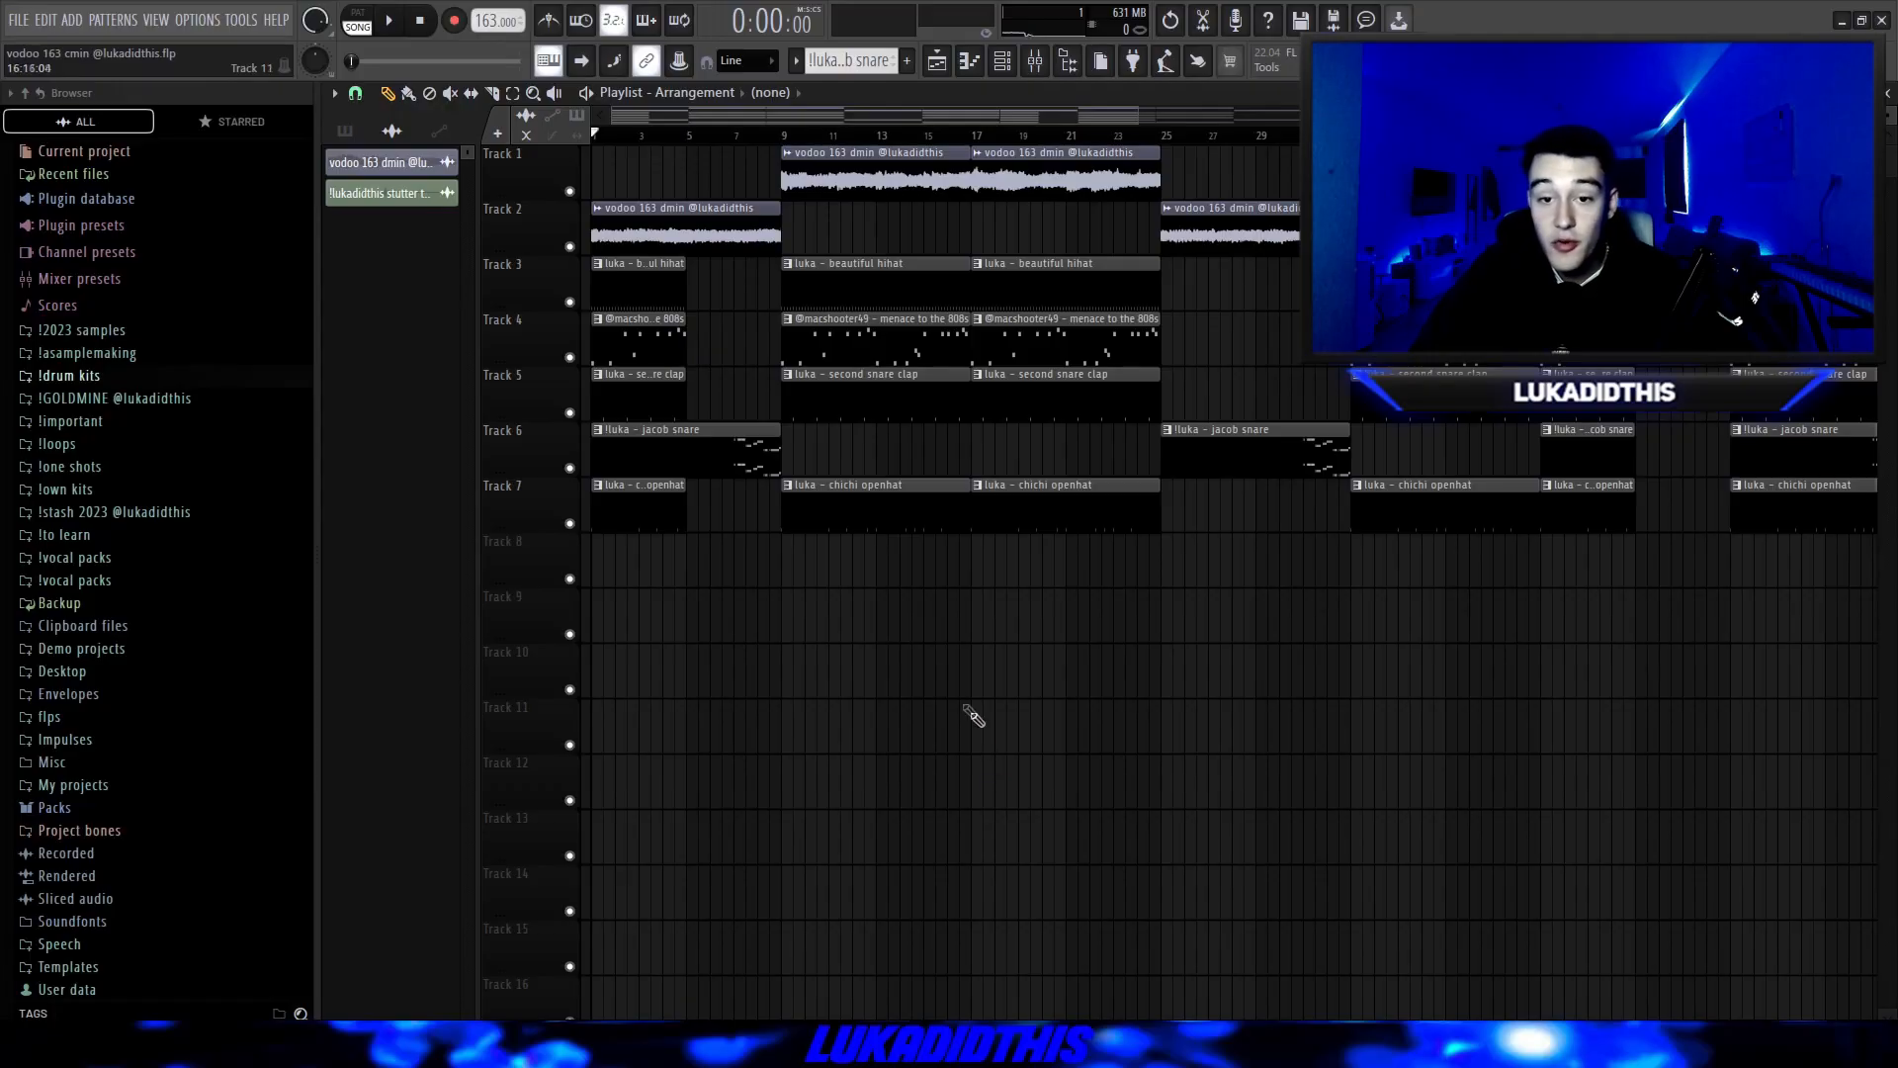
Examine the beautiful hihat's notes, its sampler settings and the Looperator effect on mixer track 9 in the vodoo 163 cmin project.
click(381, 162)
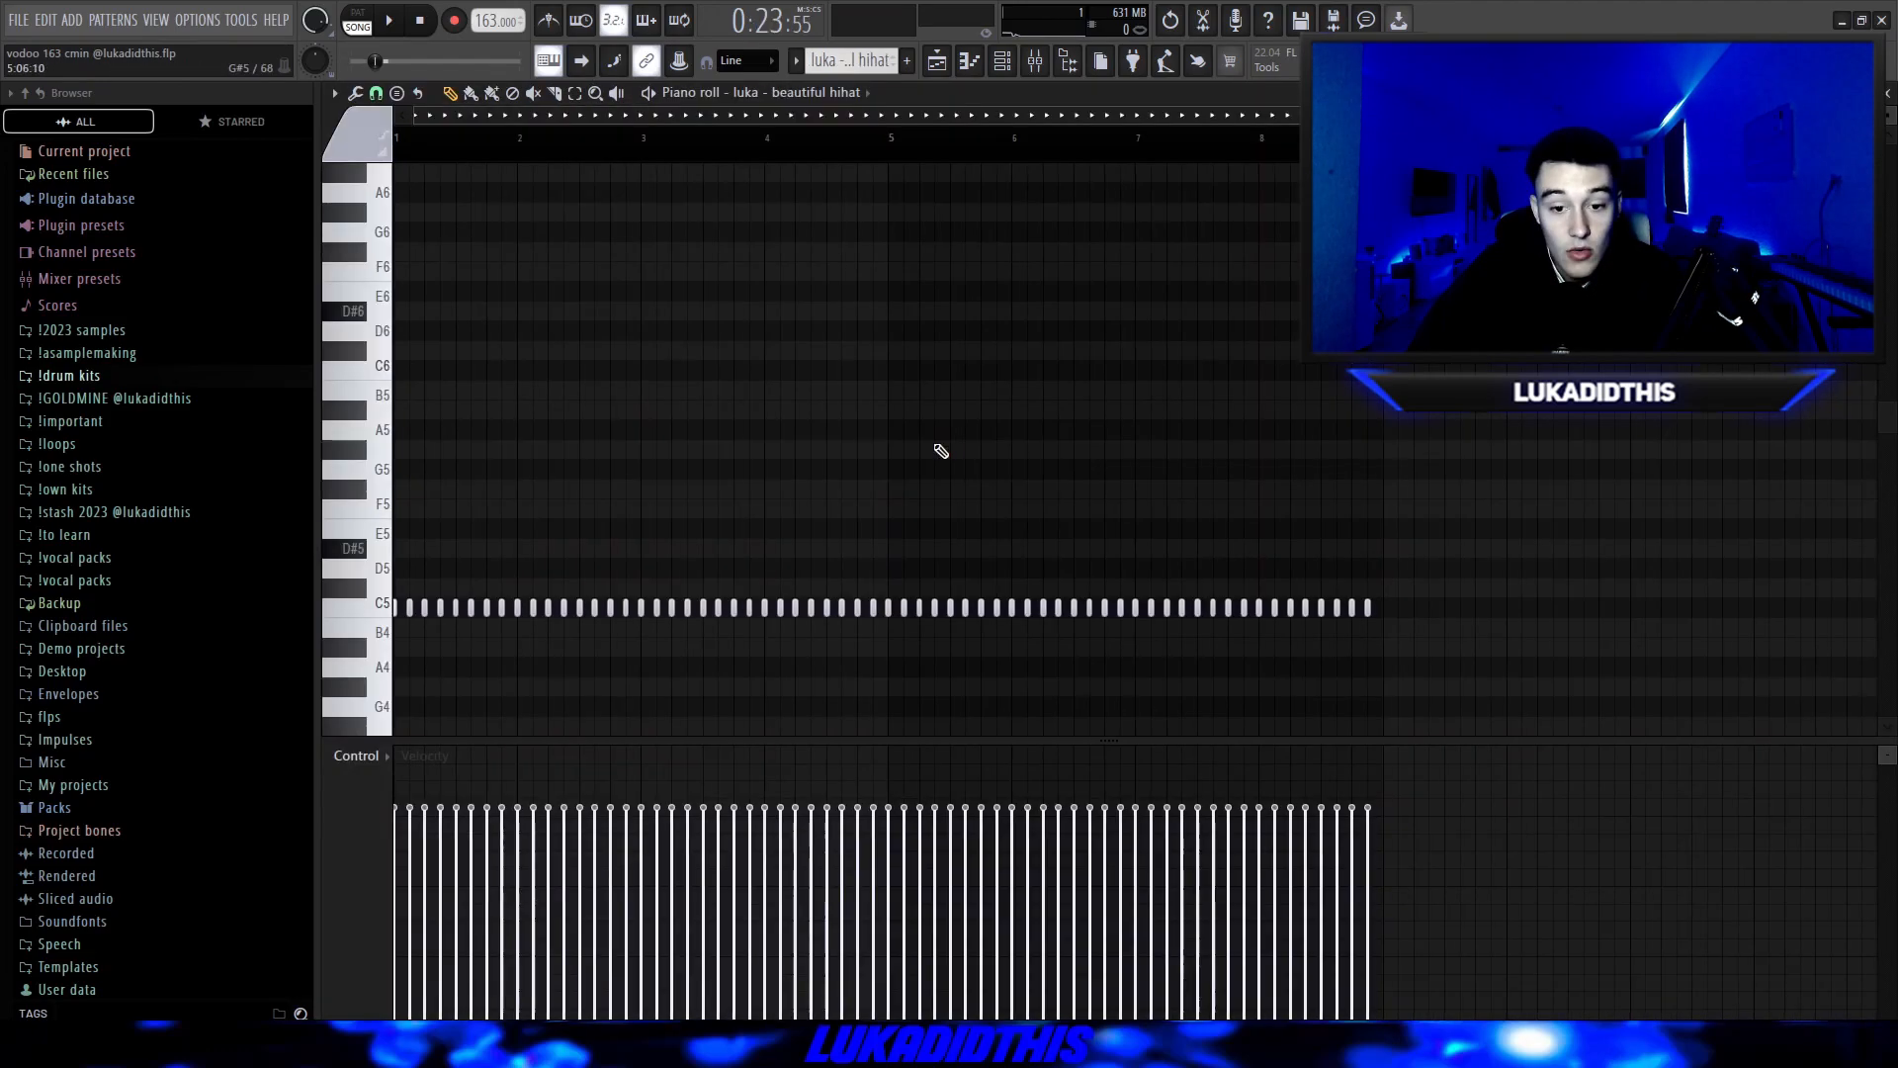
scroll(937, 445, down, 3)
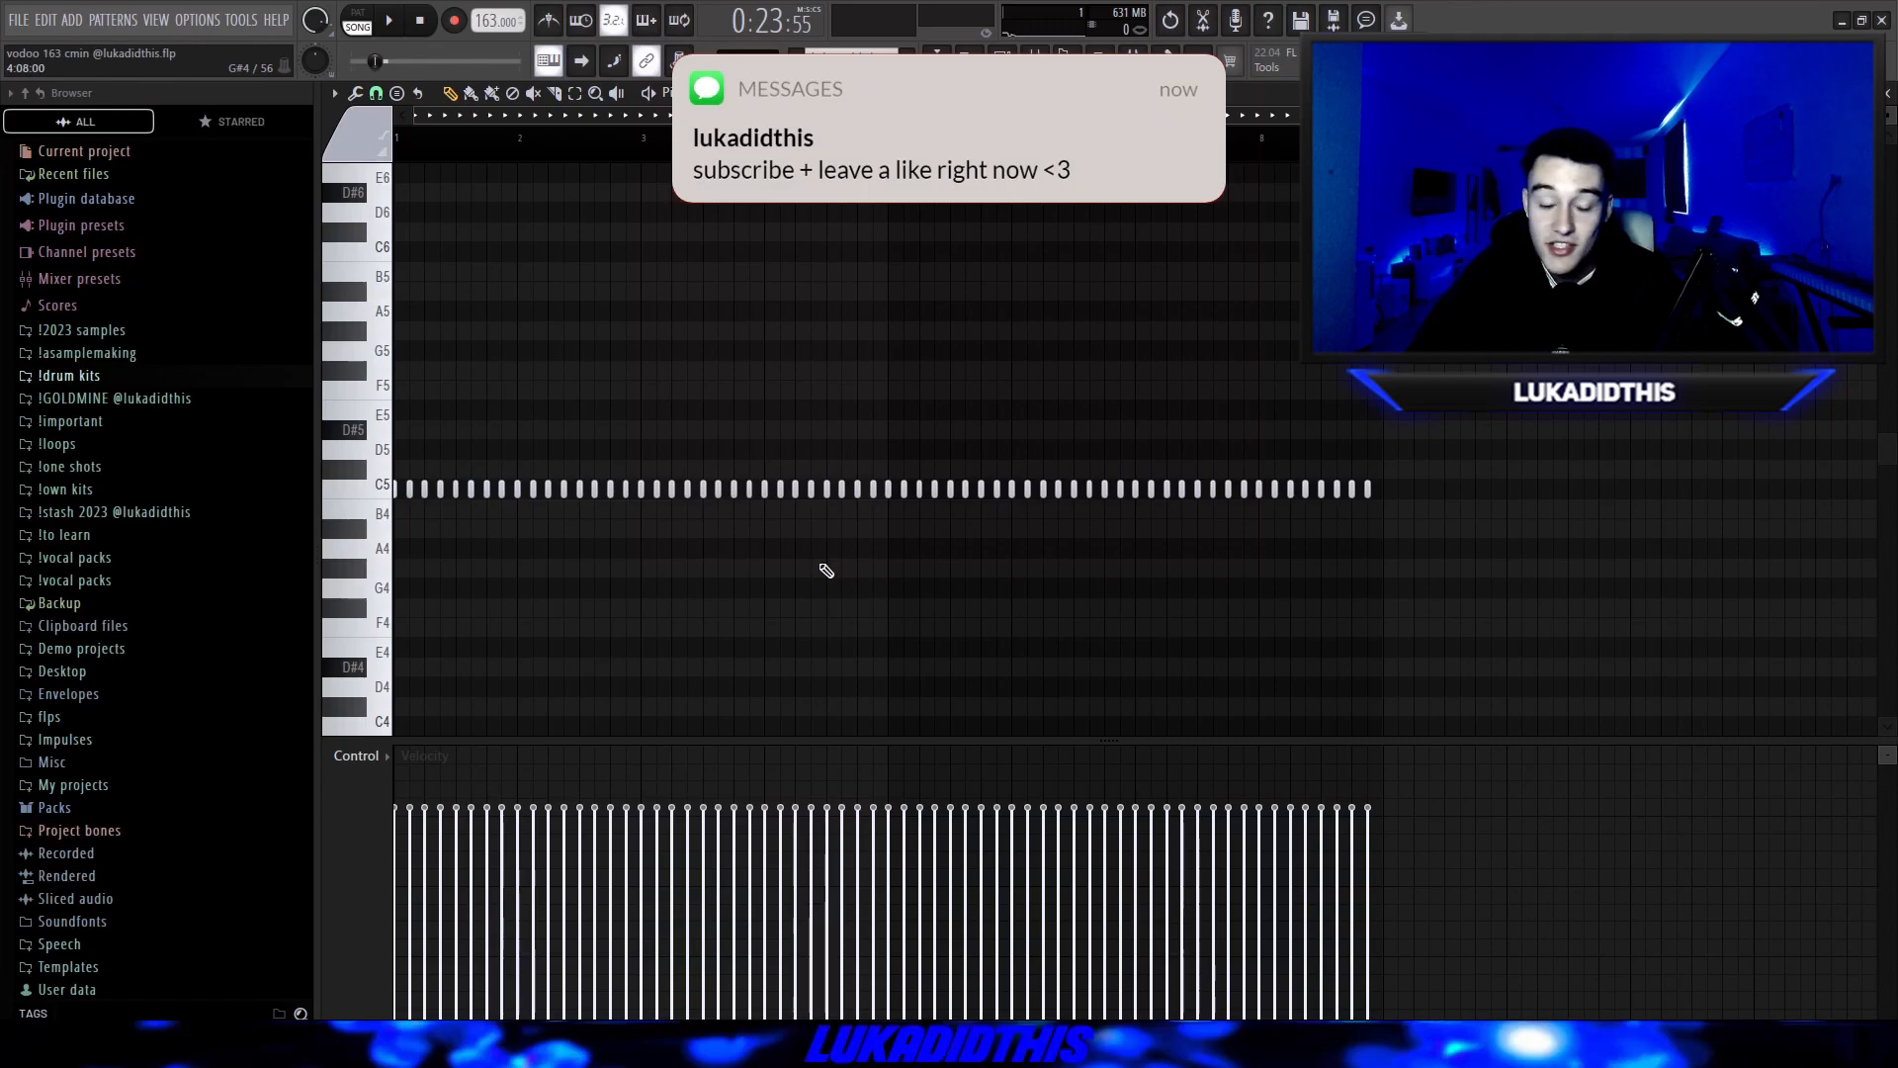
right_click(781, 93)
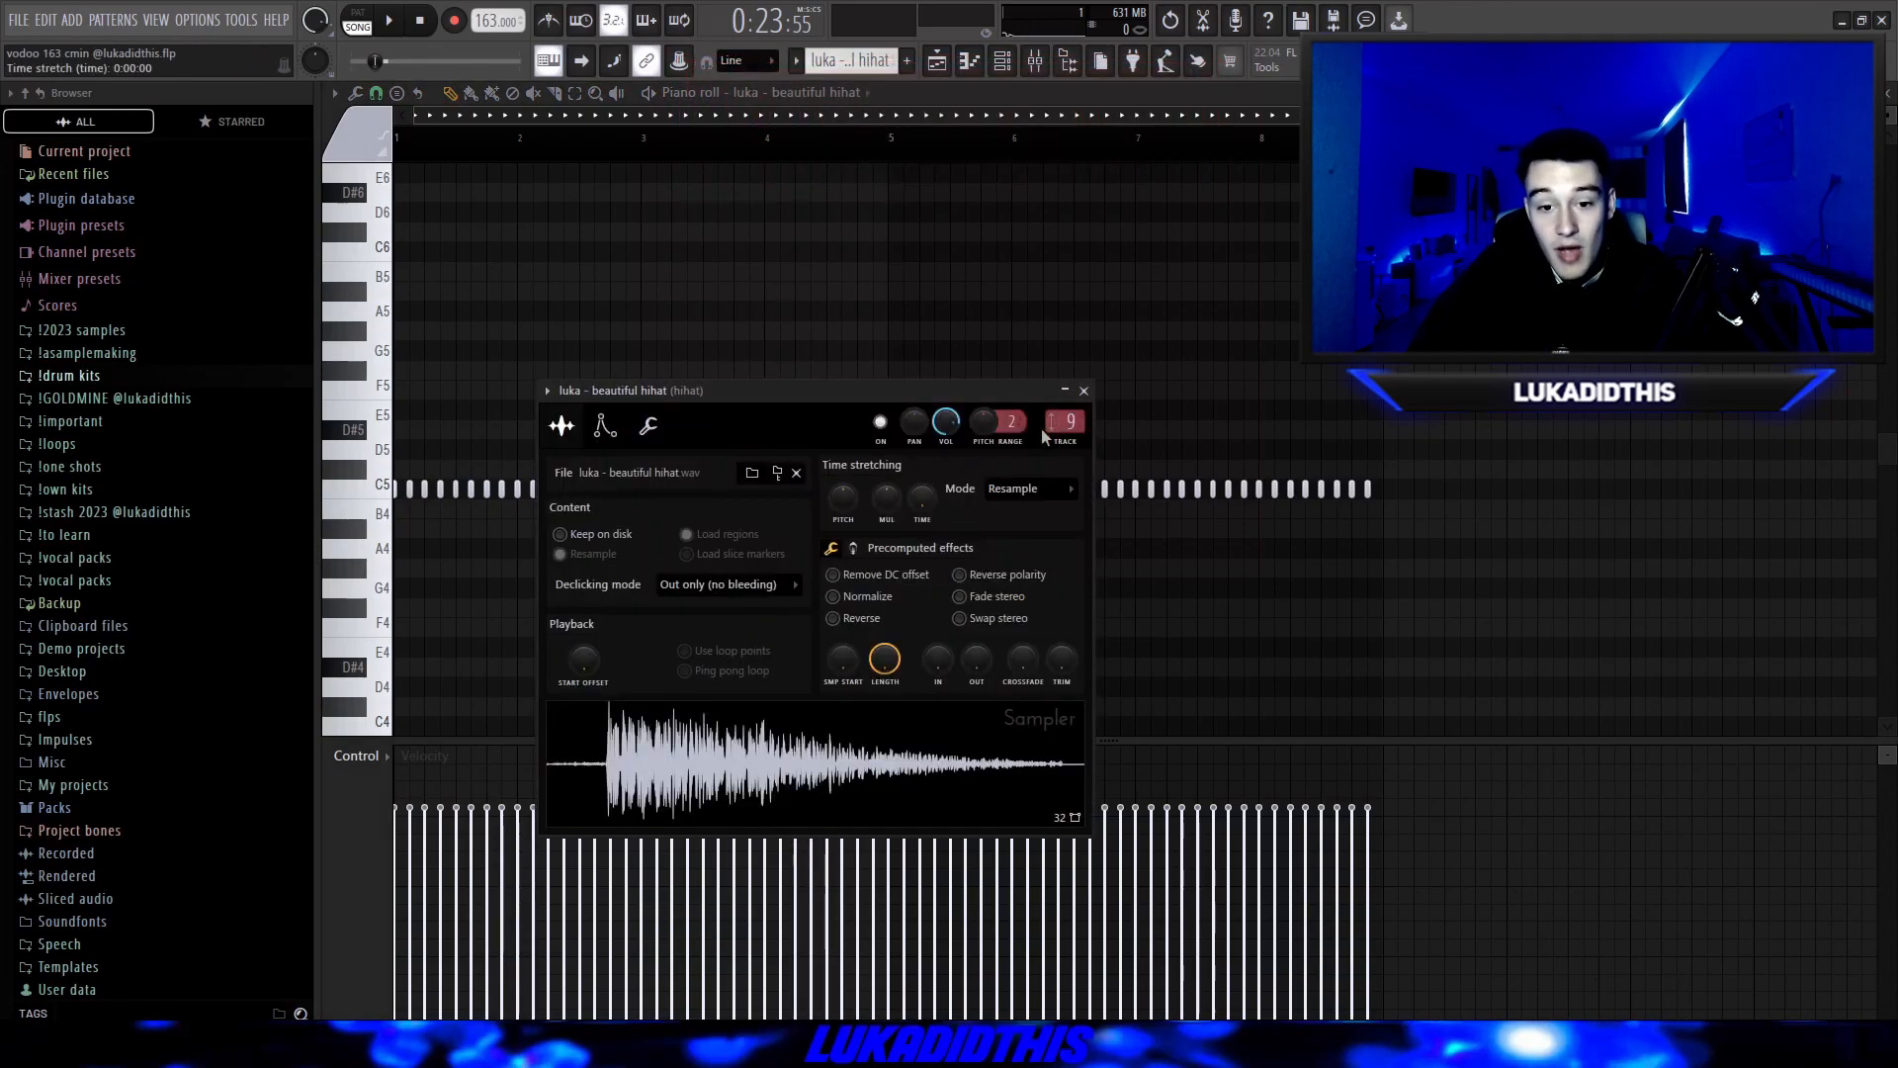
click(1083, 390)
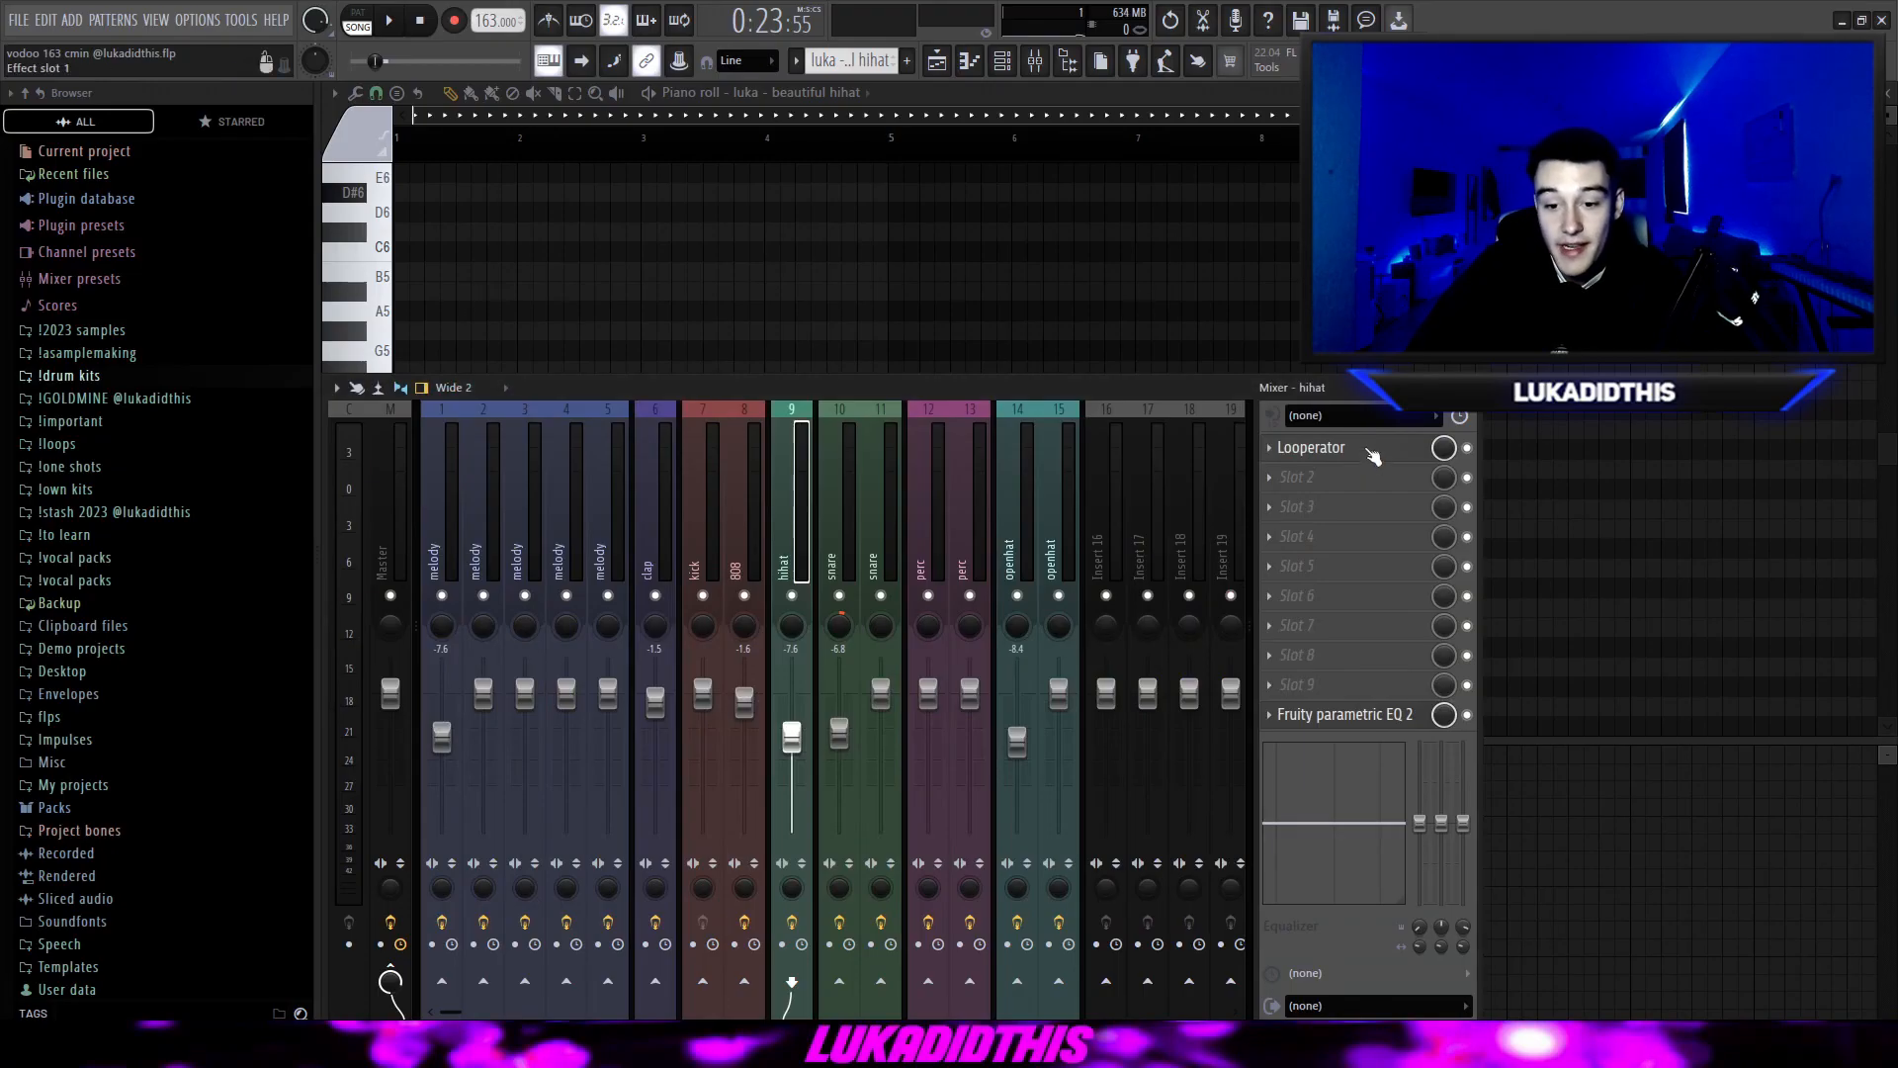
click(1373, 454)
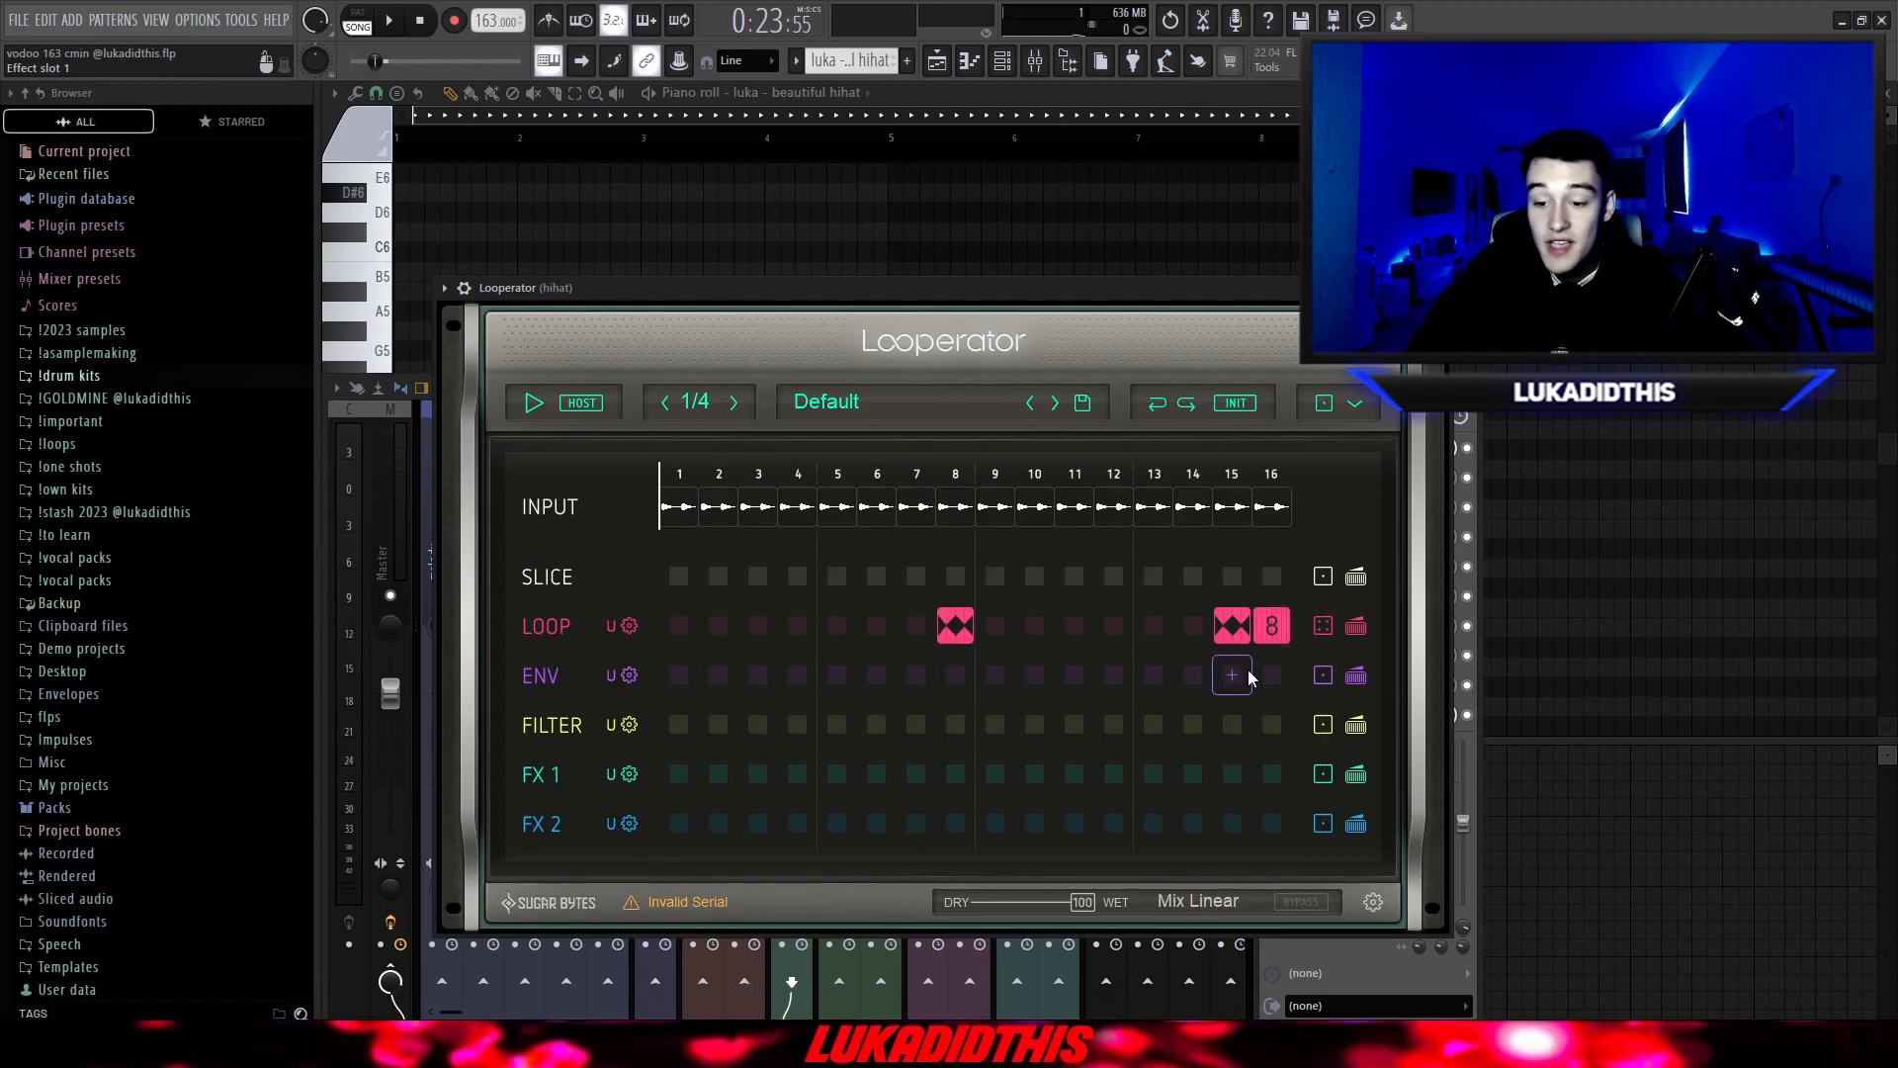
key(Escape)
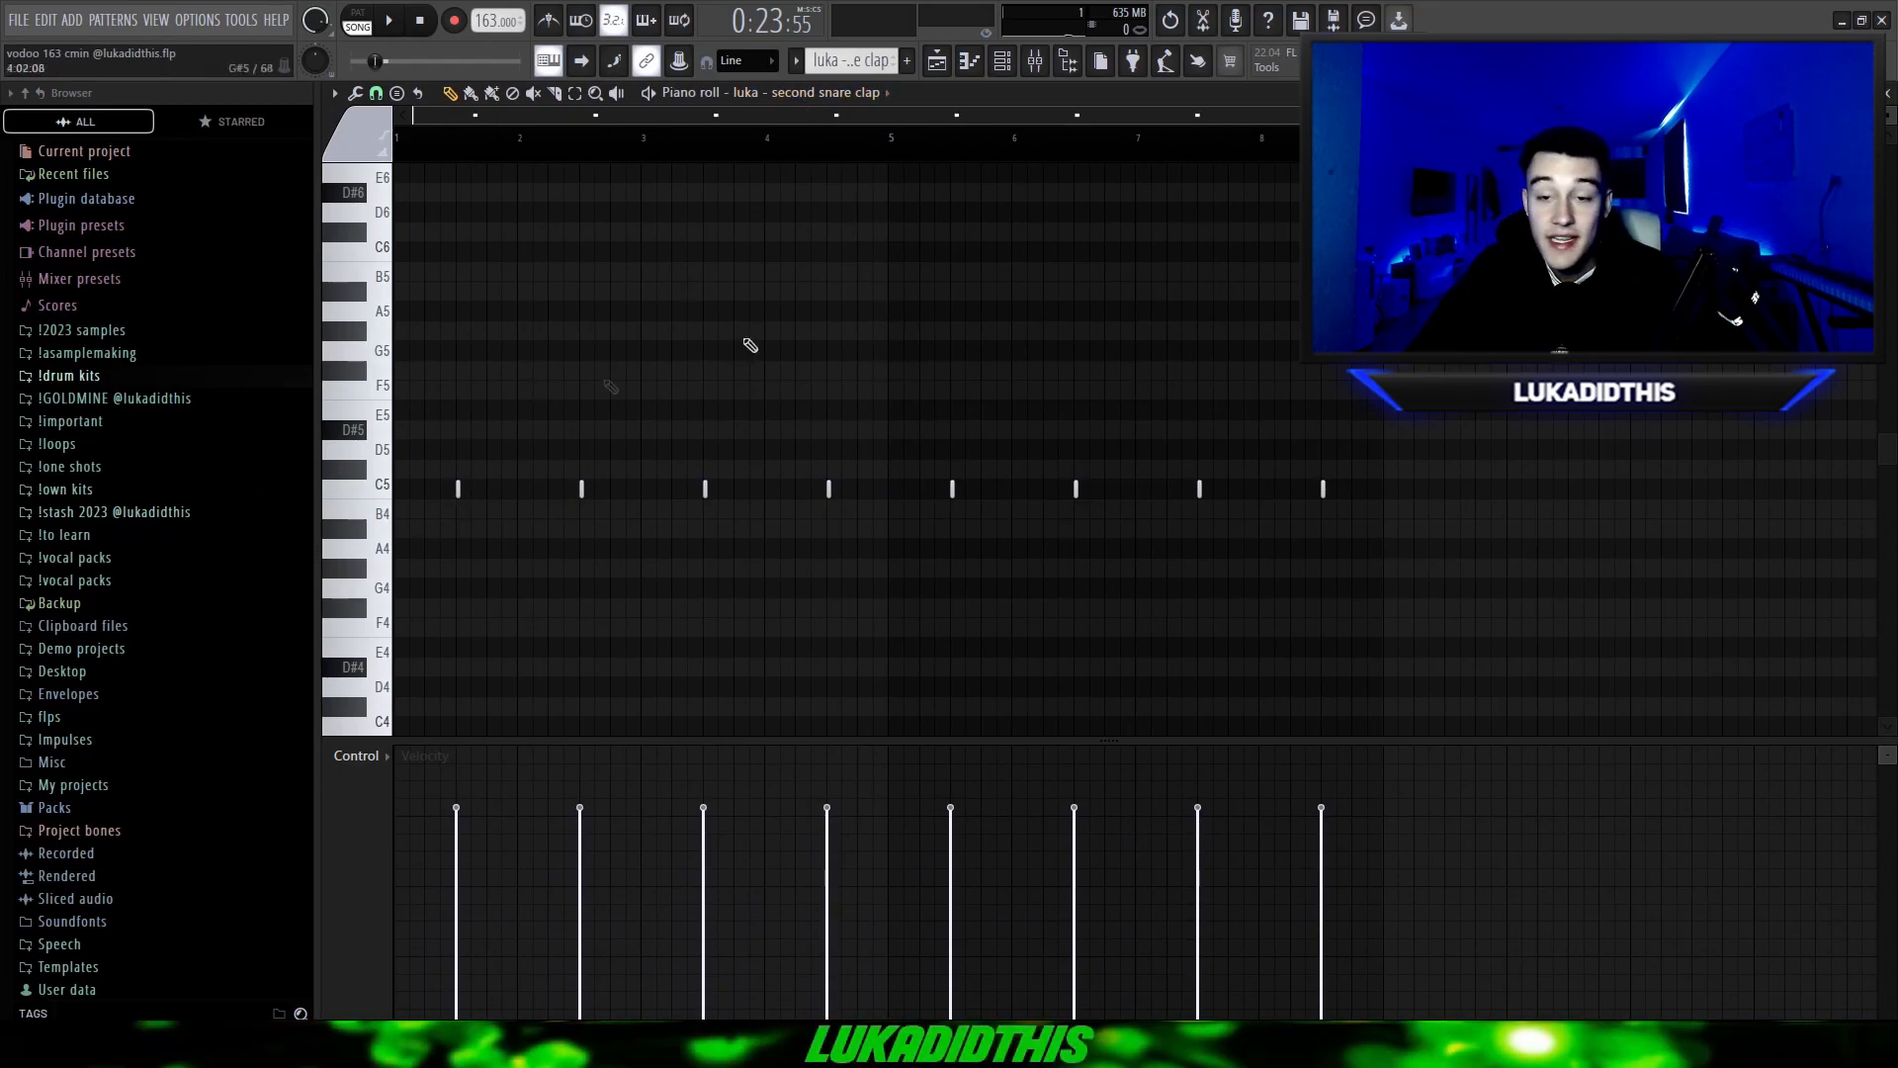
Expand the !snare midis folder inside !stash 2023 and highlight the lower and upper octaves of the jacob snare notes.
scroll(945, 307, down, 2)
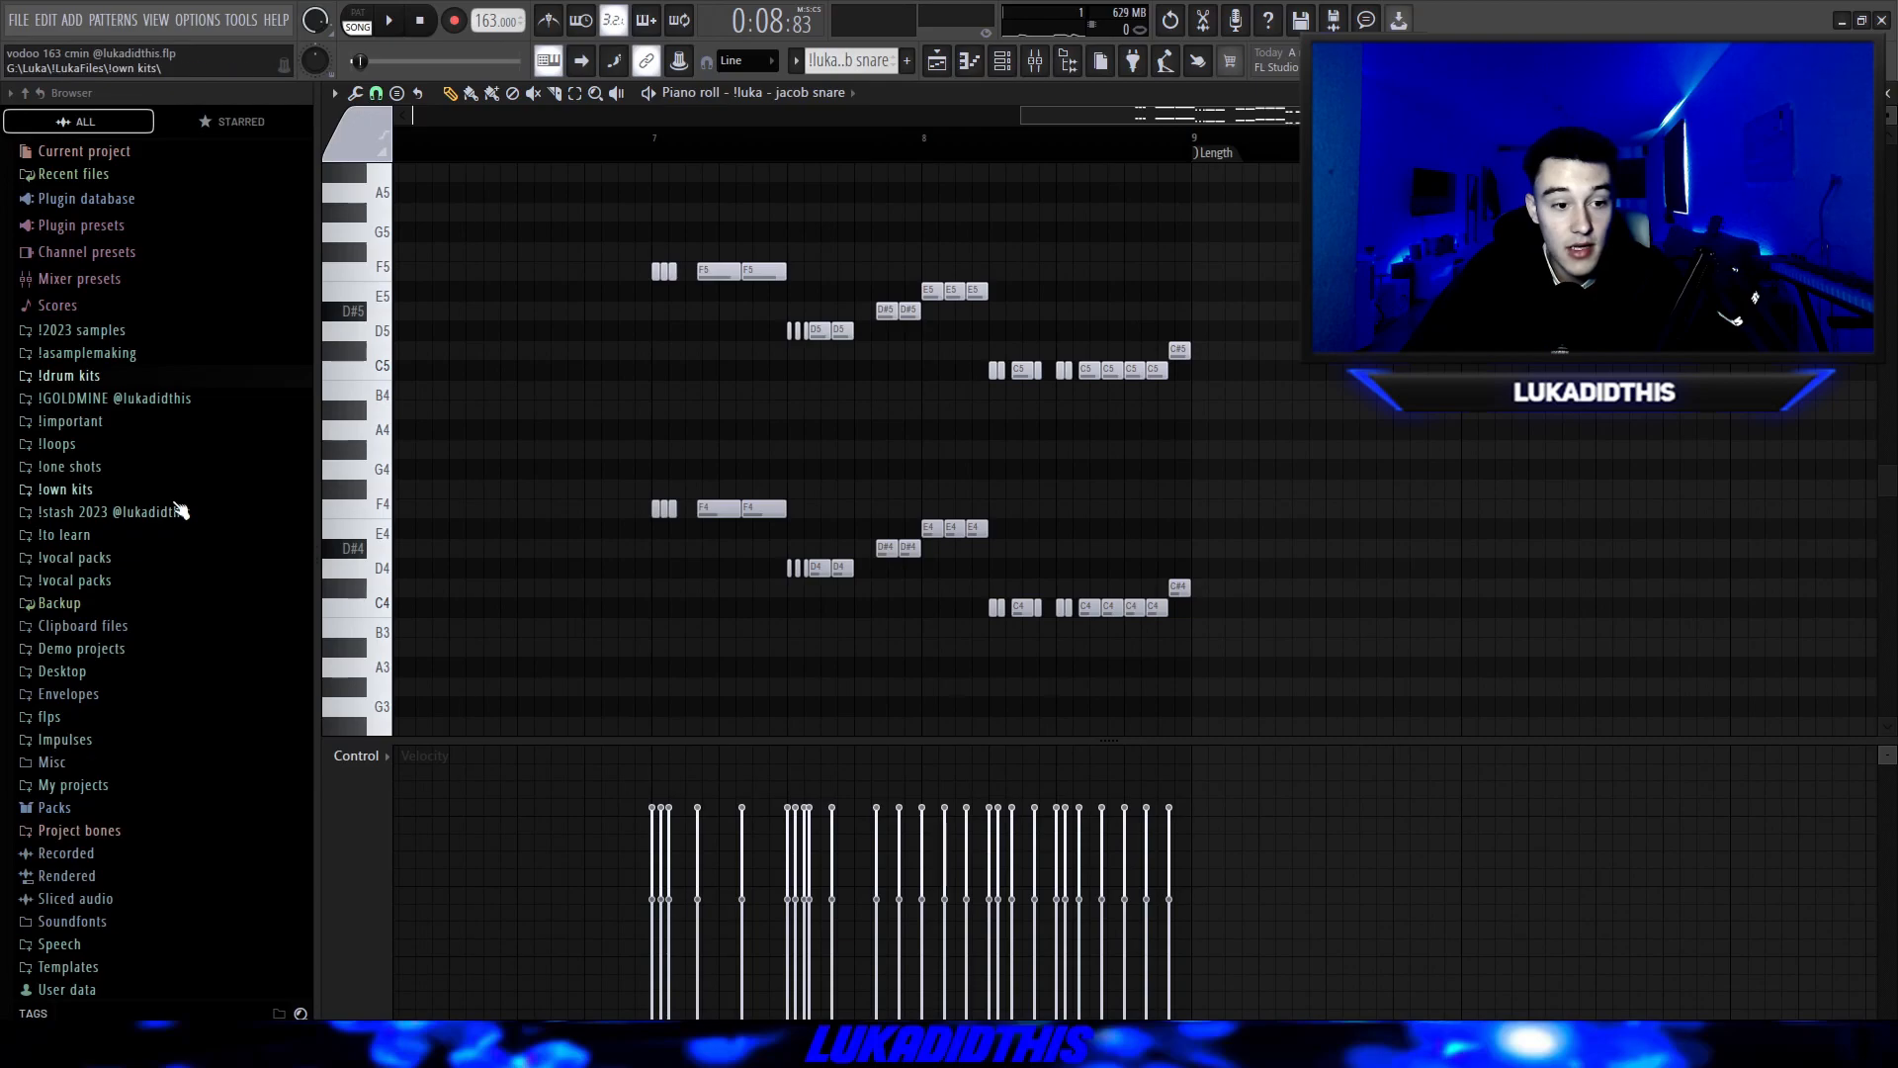
click(171, 512)
click(108, 557)
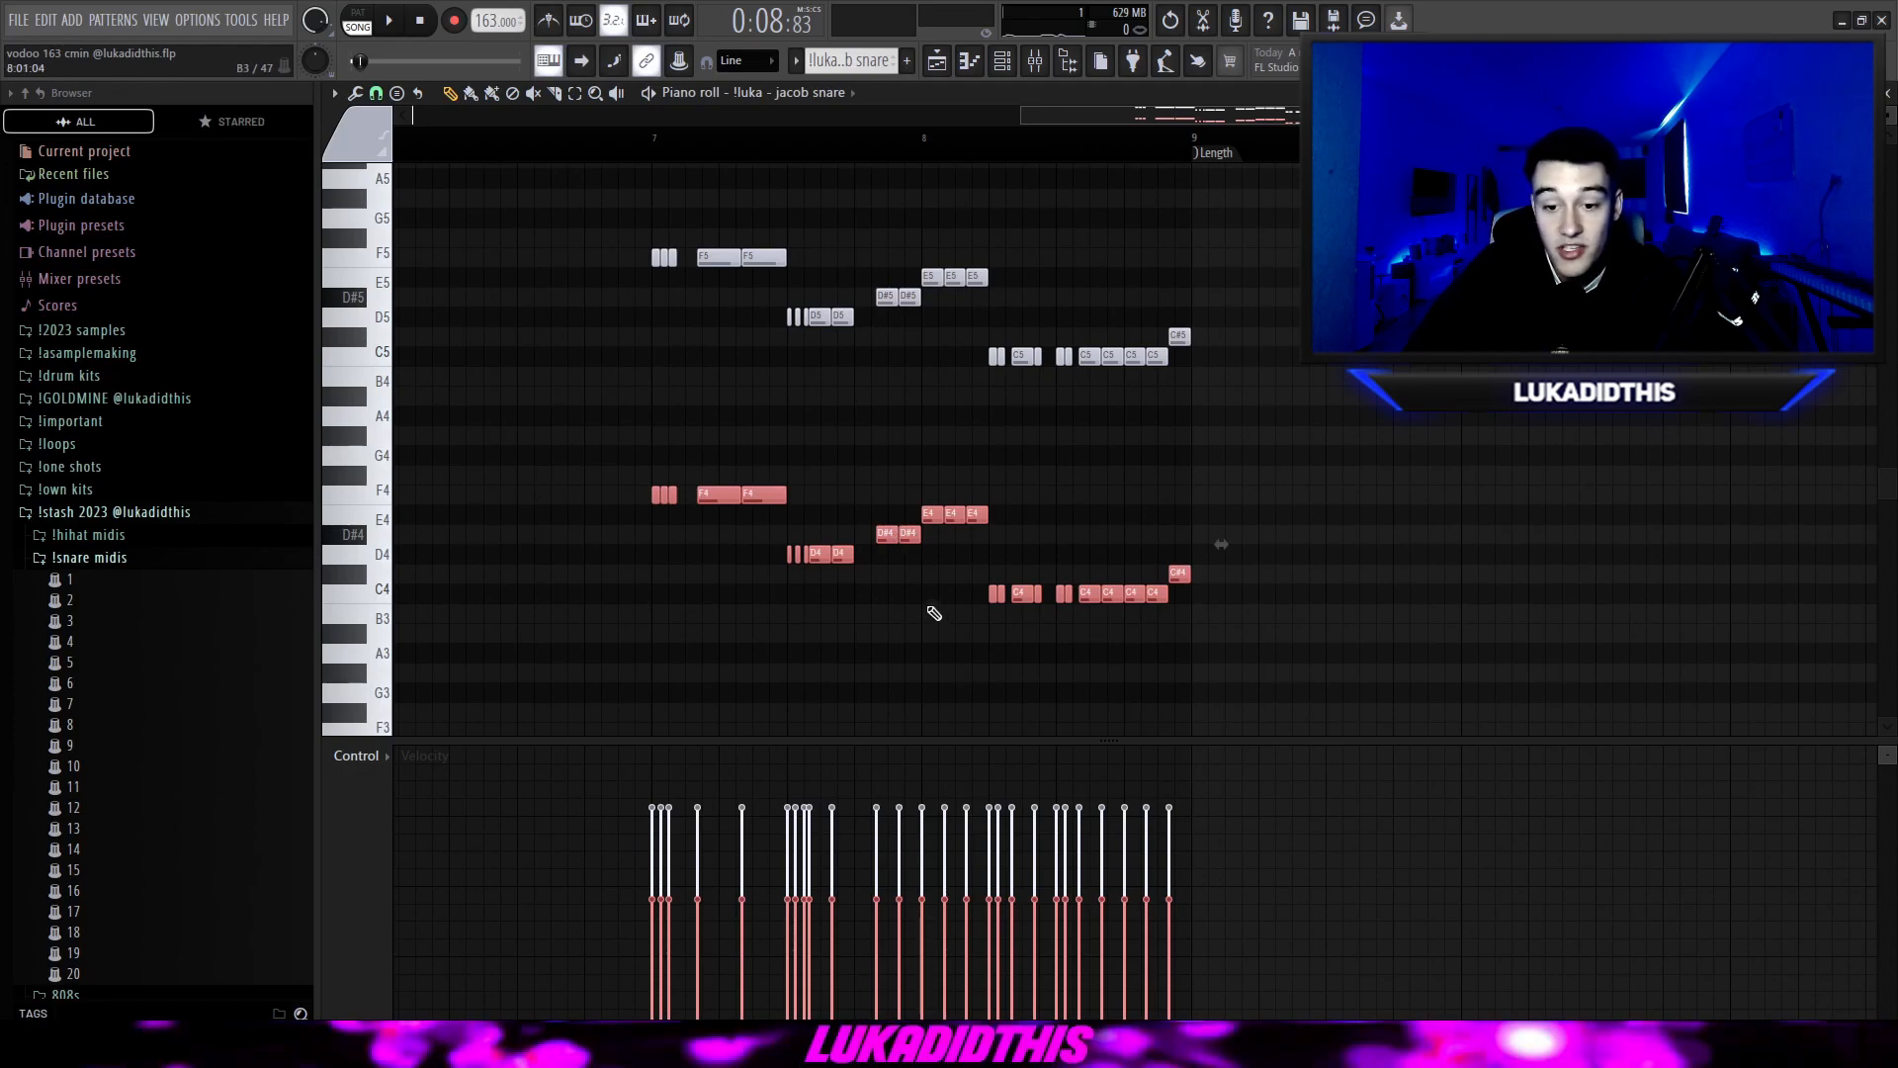
key(ctrl+Up)
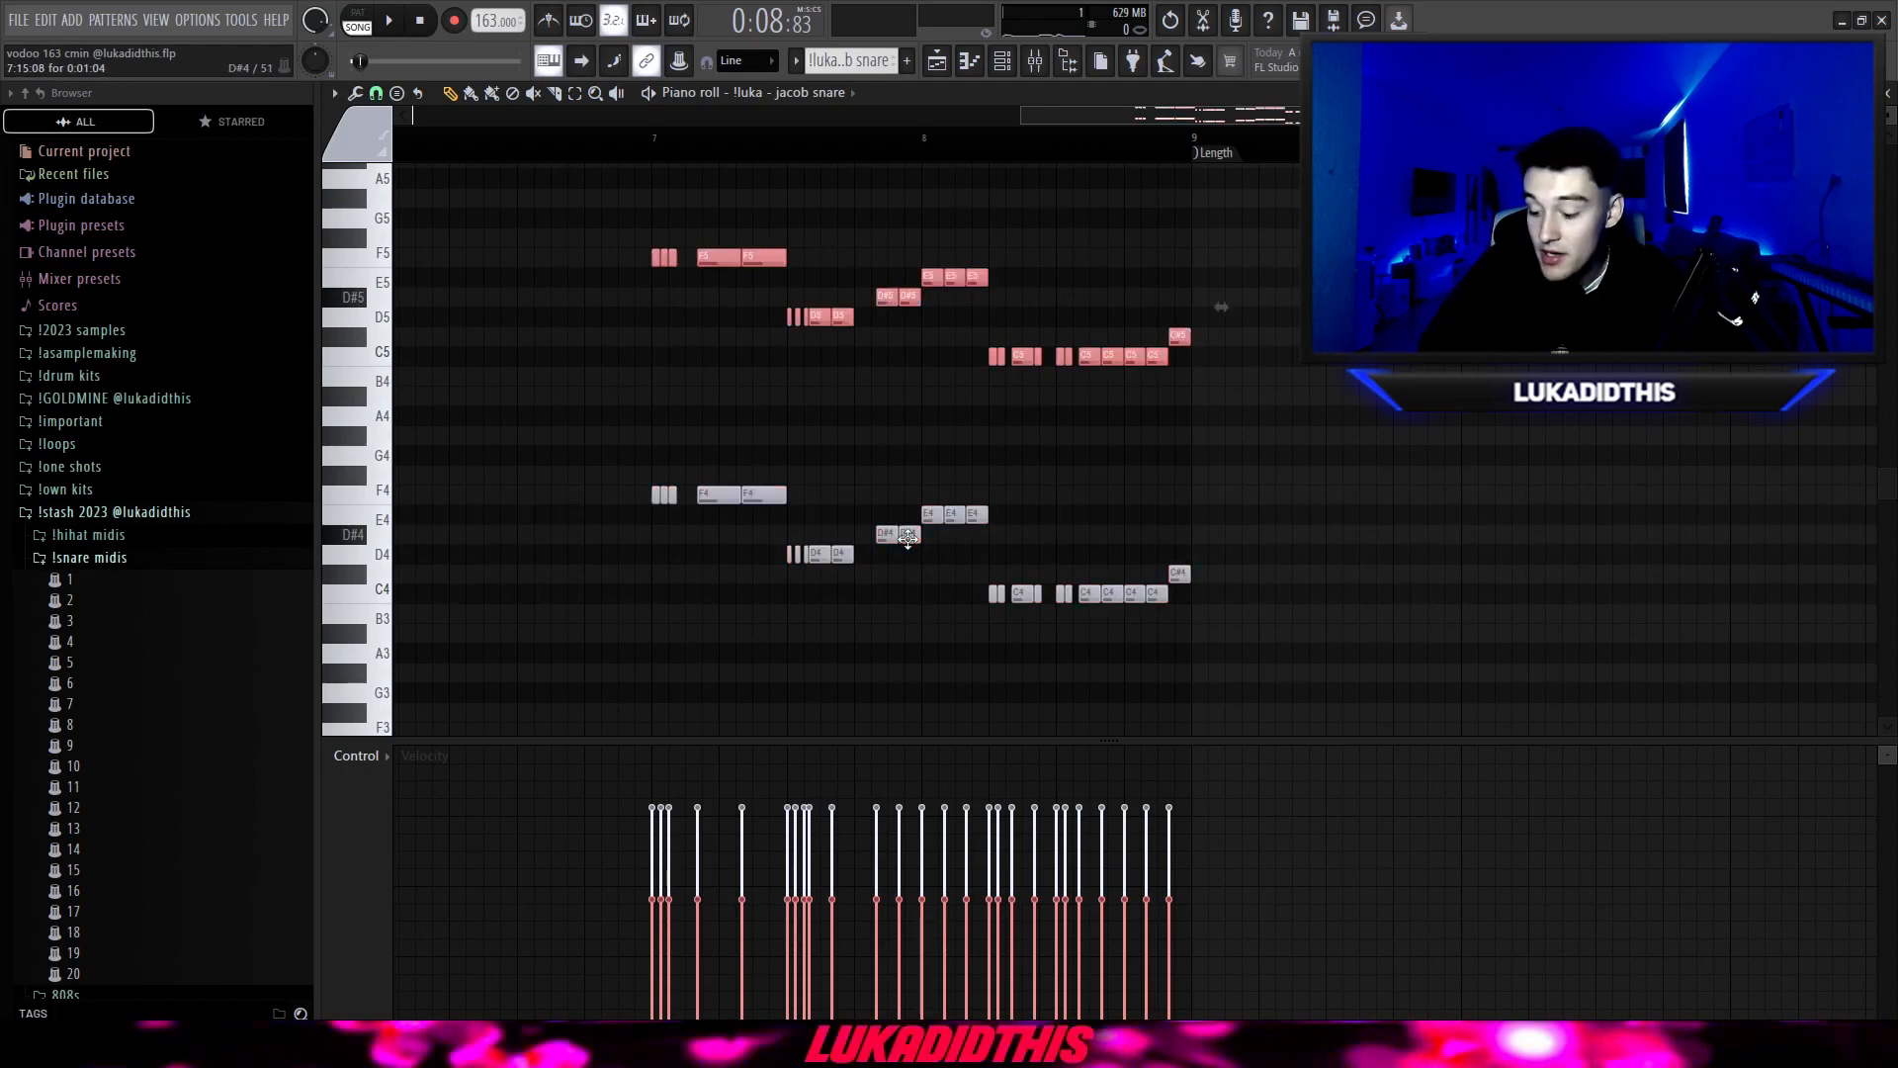
Inspect the note pan values of the jacob snare roll and return the control lane to note velocity.
click(358, 755)
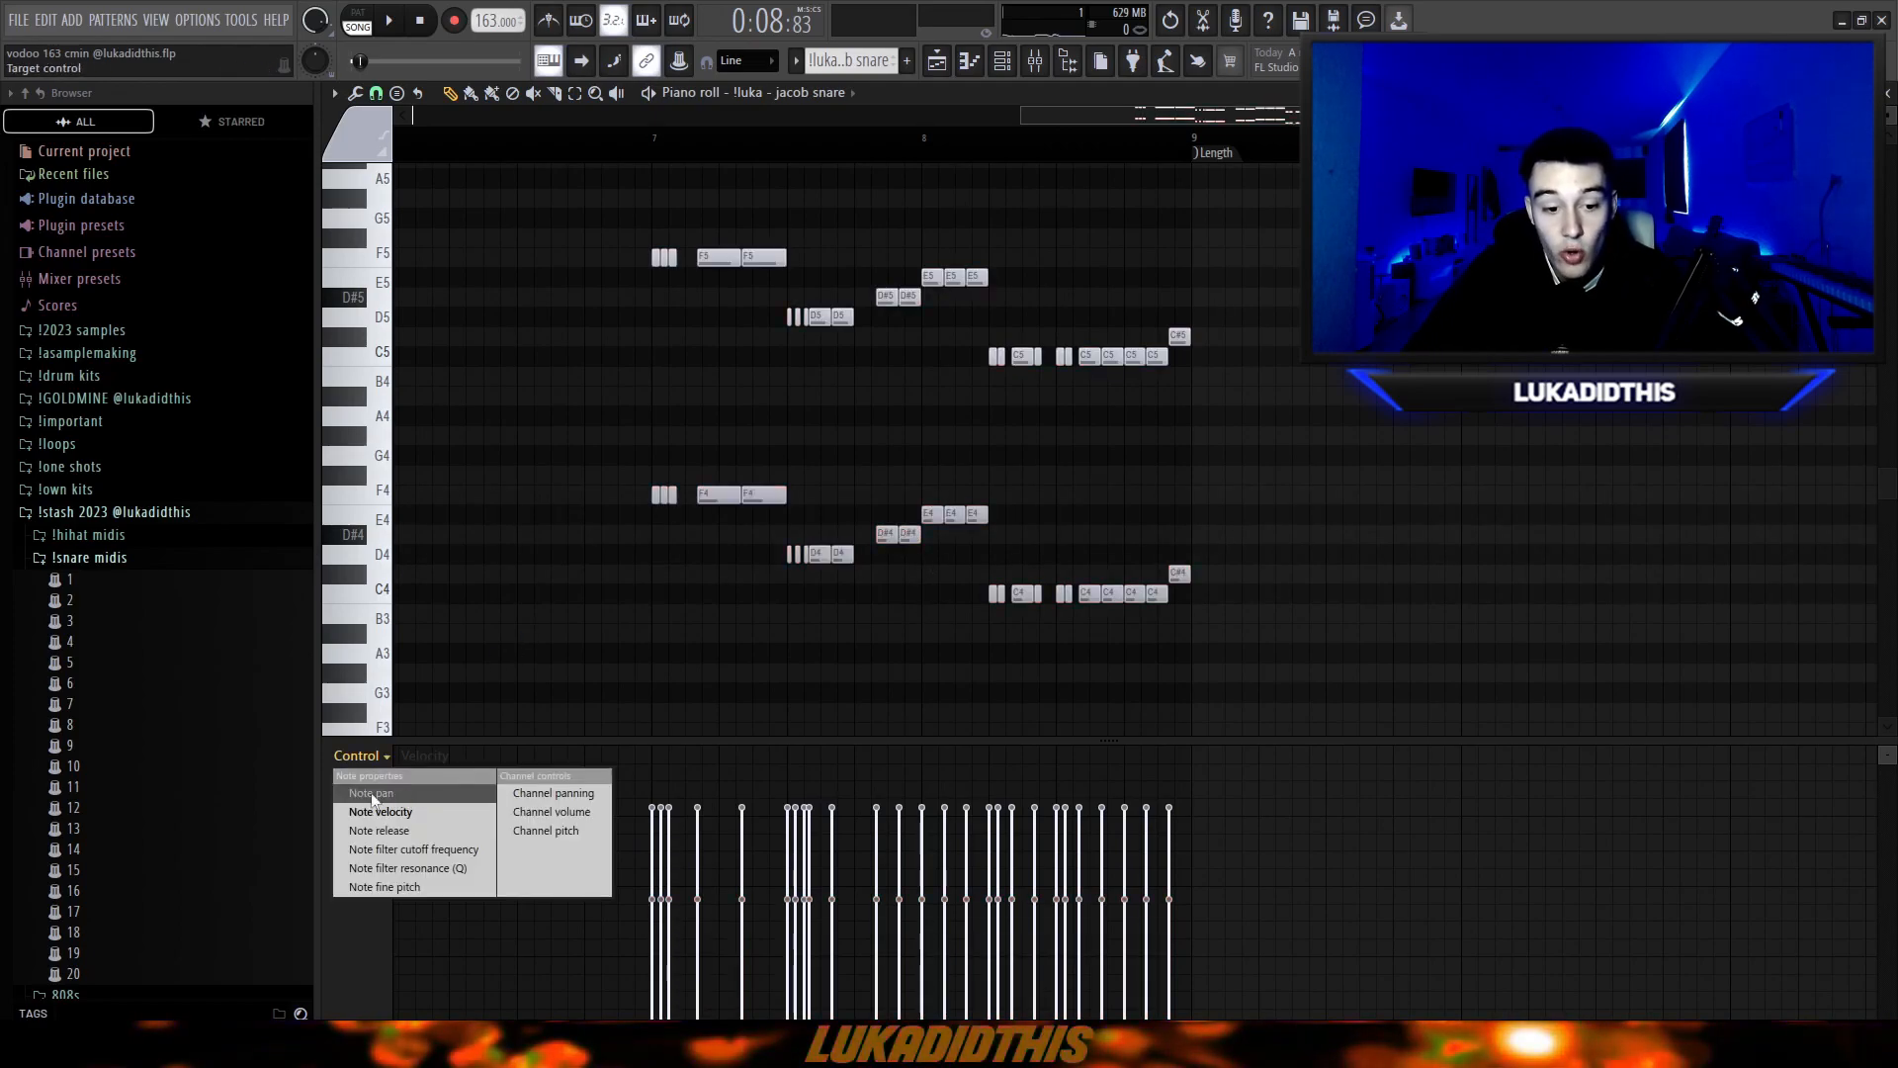
click(370, 794)
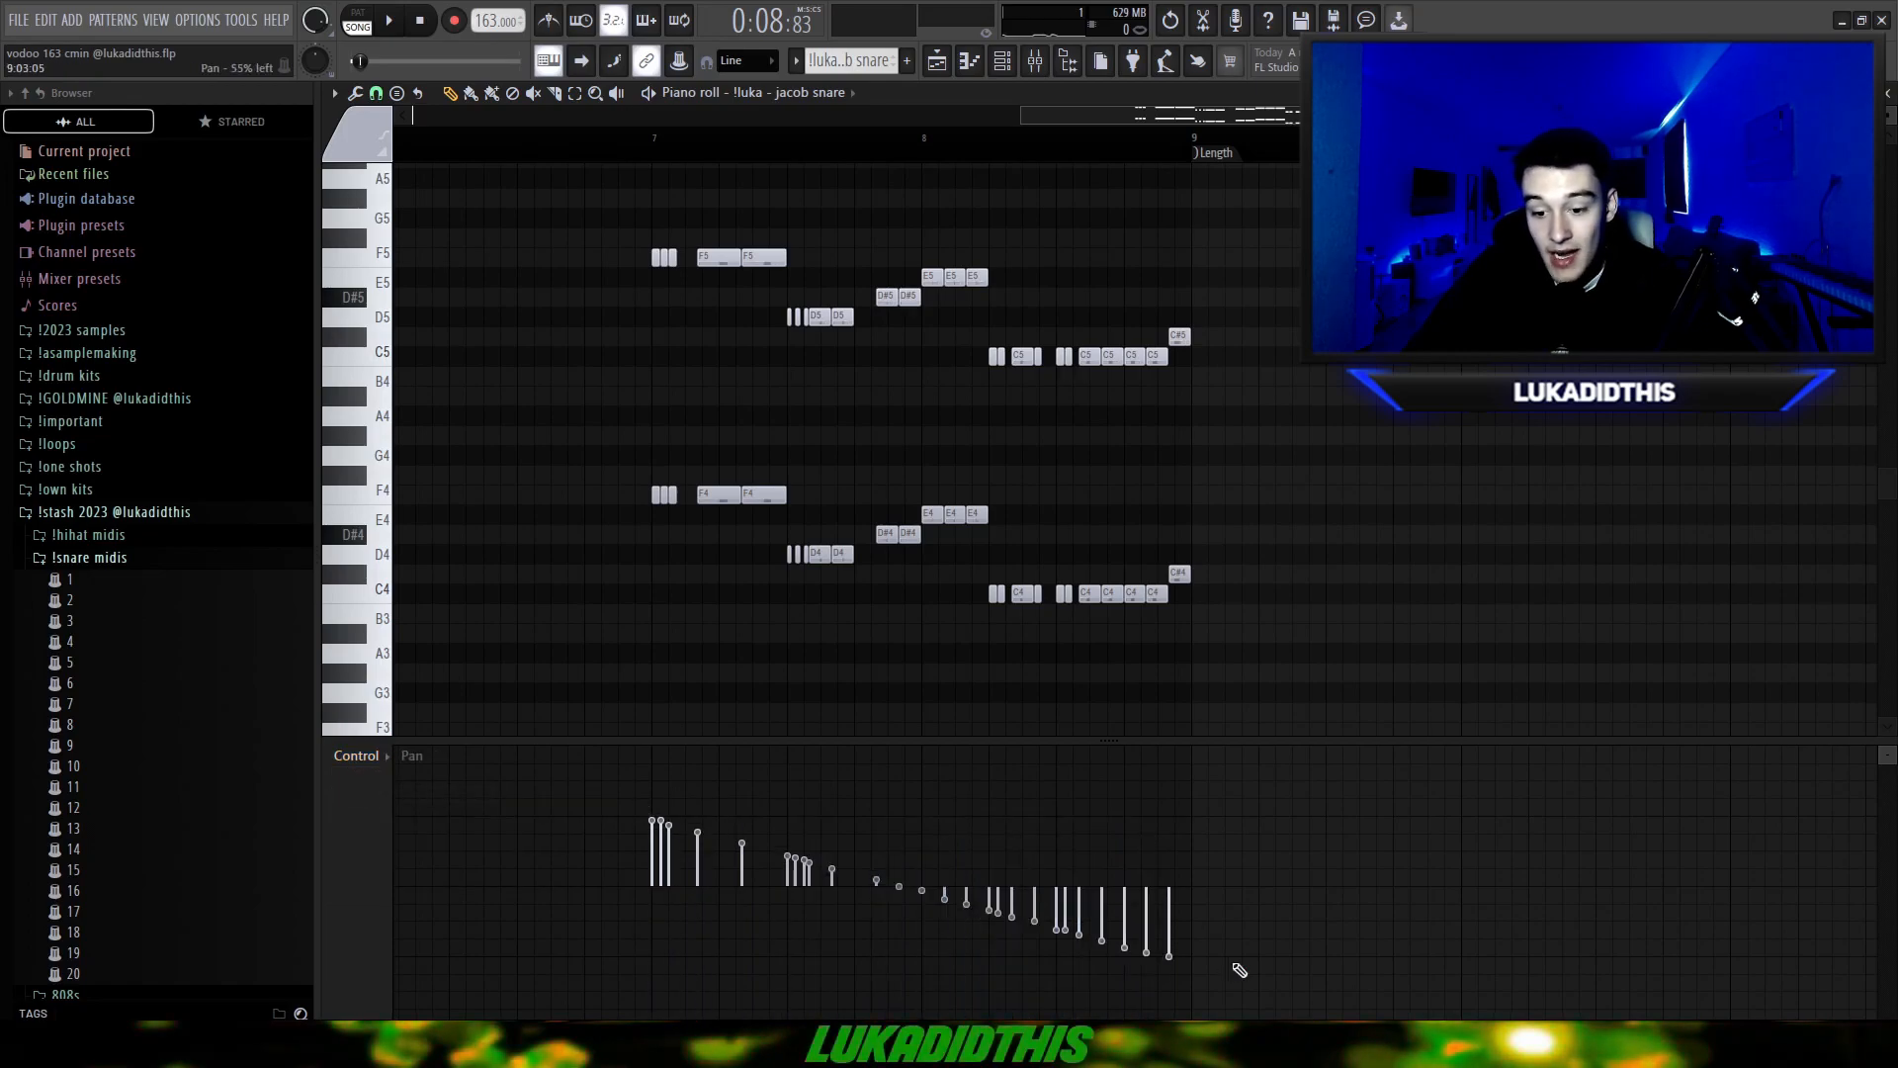
click(357, 755)
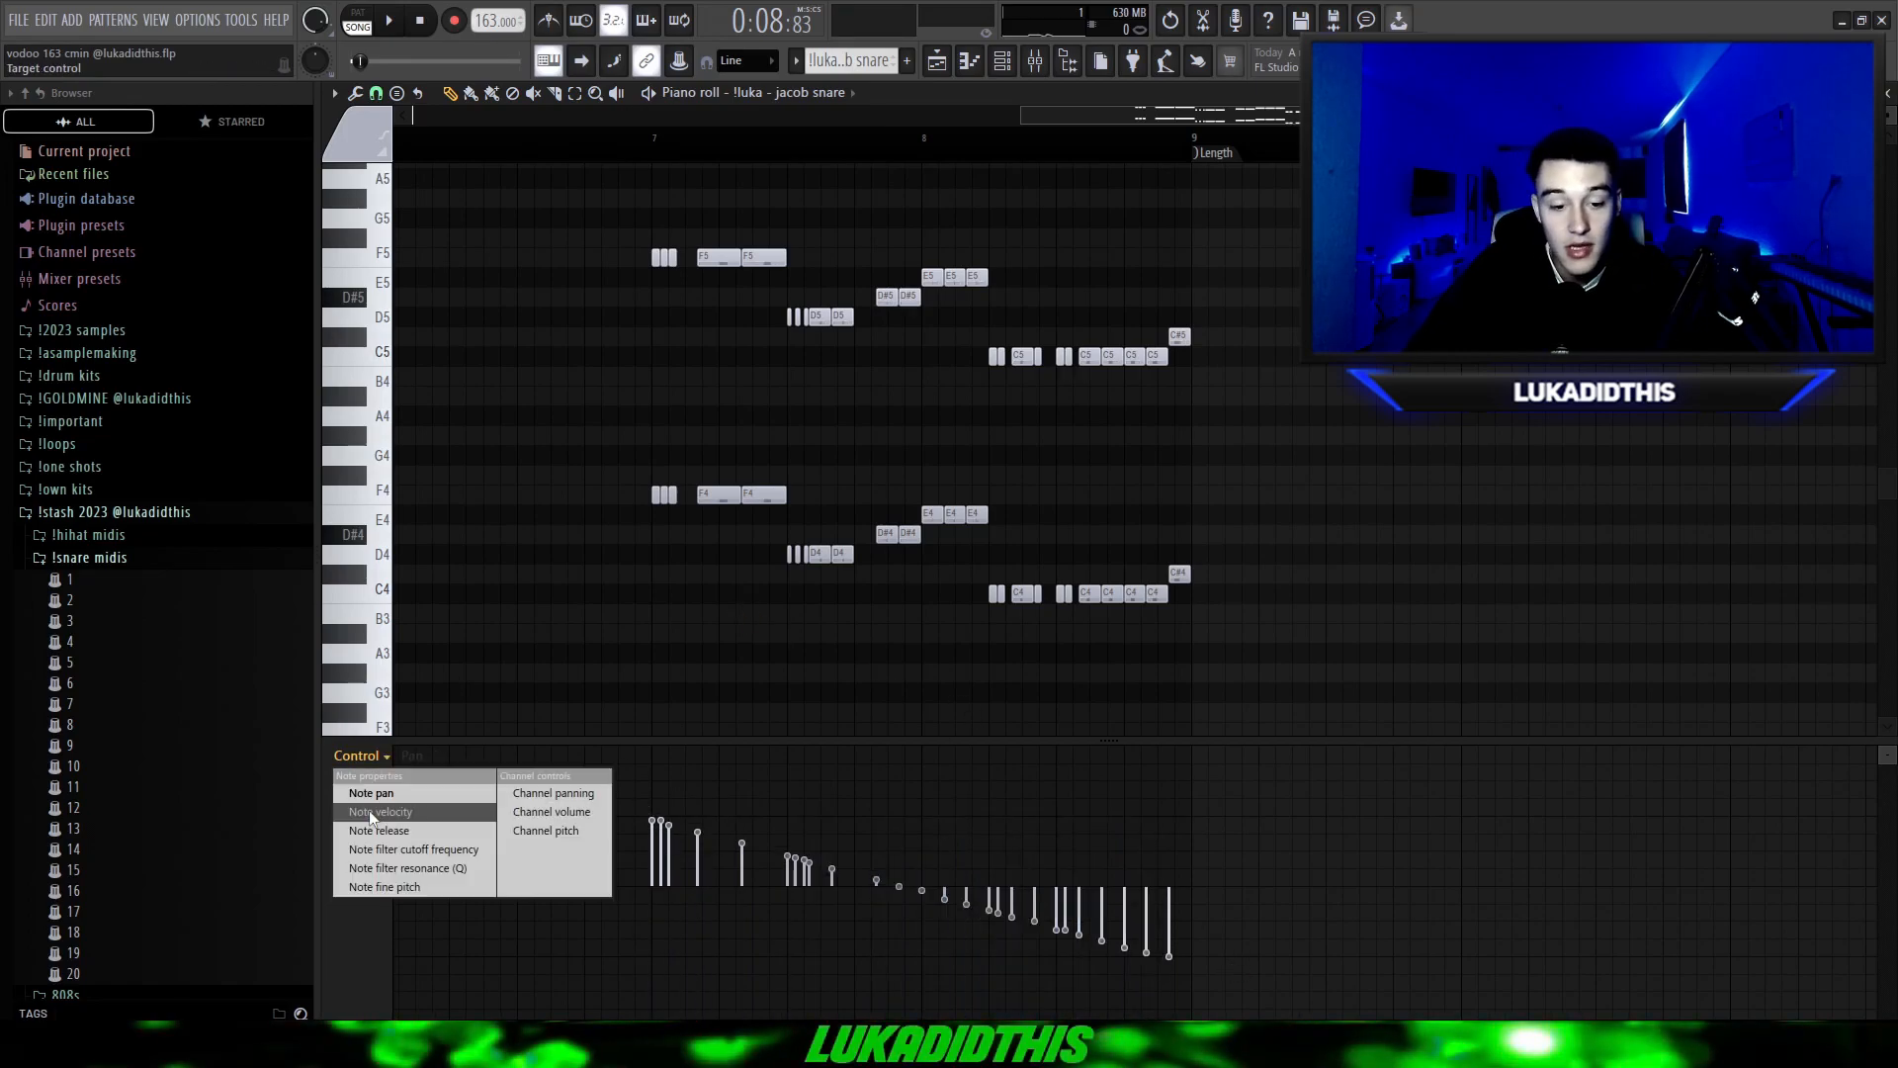
click(371, 815)
Highlight the lower-octave jacob snare notes to compare their velocities, clear the selection and play back the snare roll.
drag(564, 411, 1368, 686)
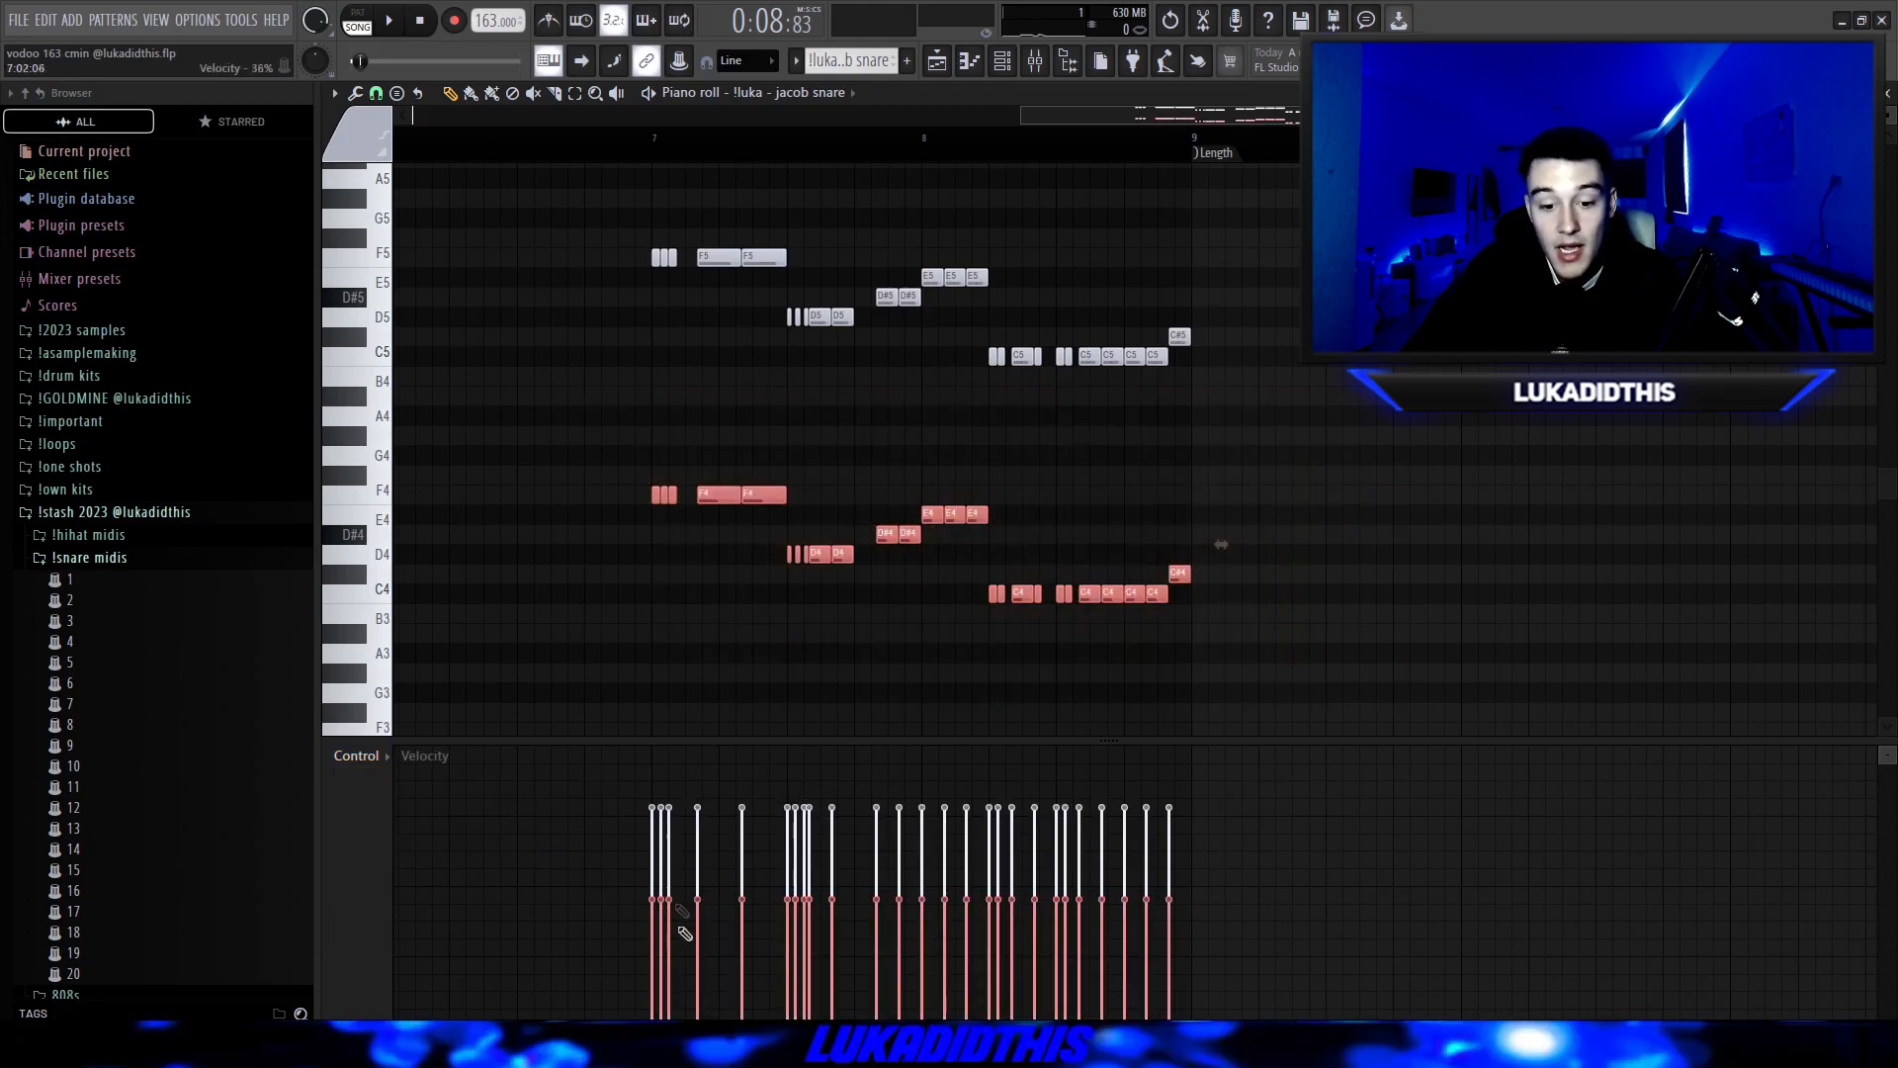
ctrl+click(1009, 695)
scroll(950, 693, down, 4)
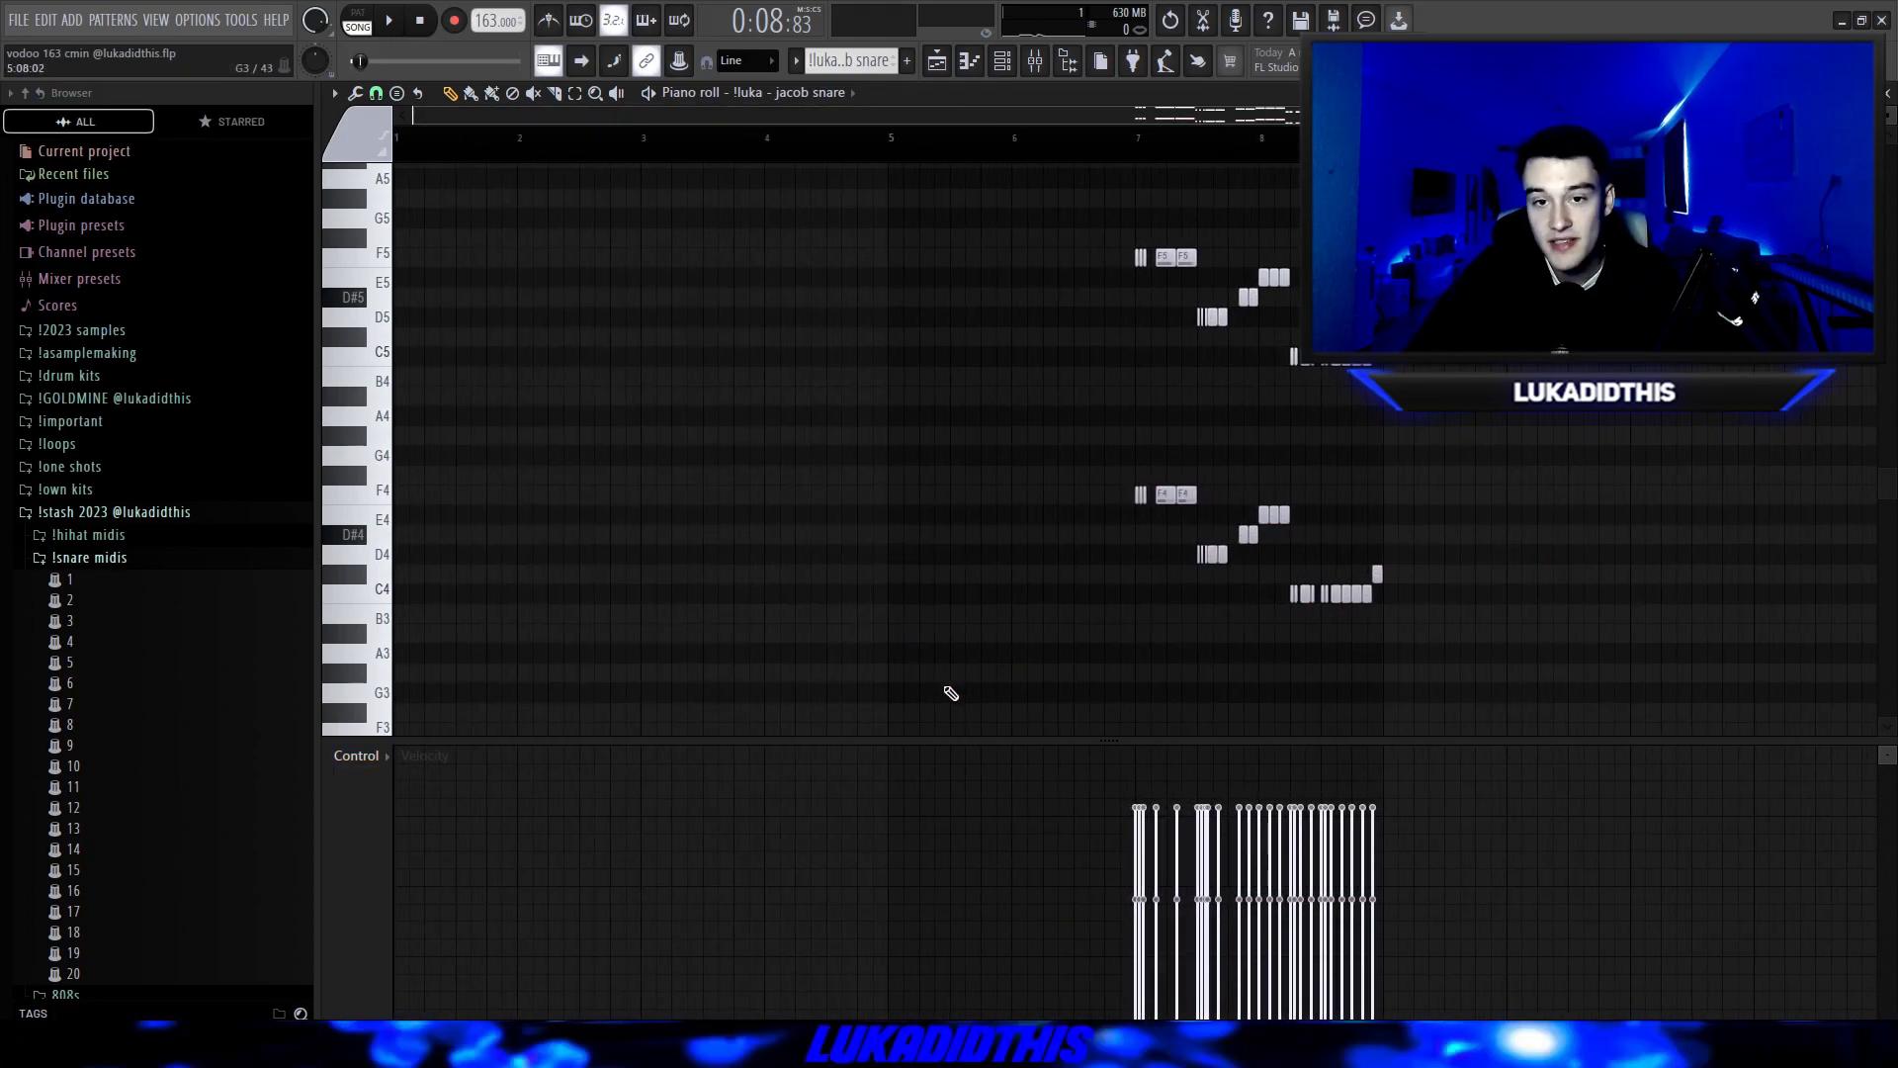
key(space)
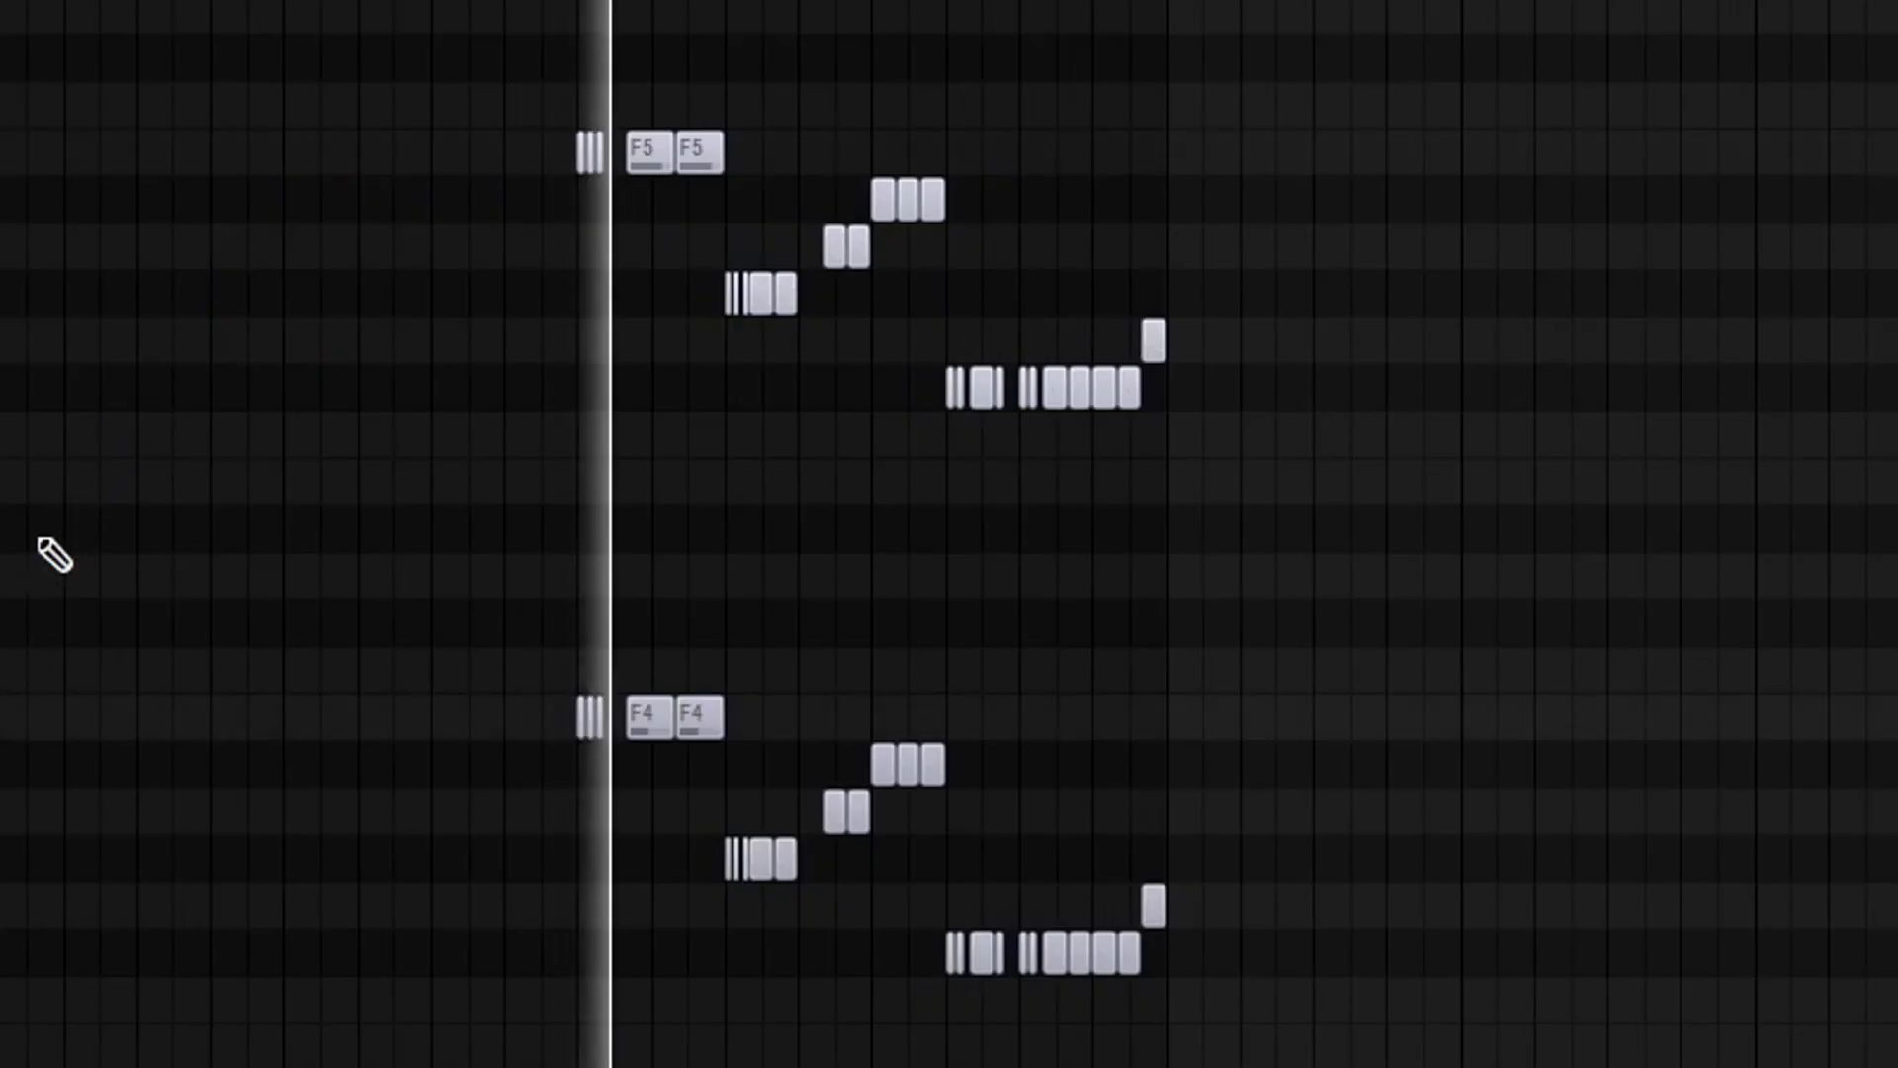